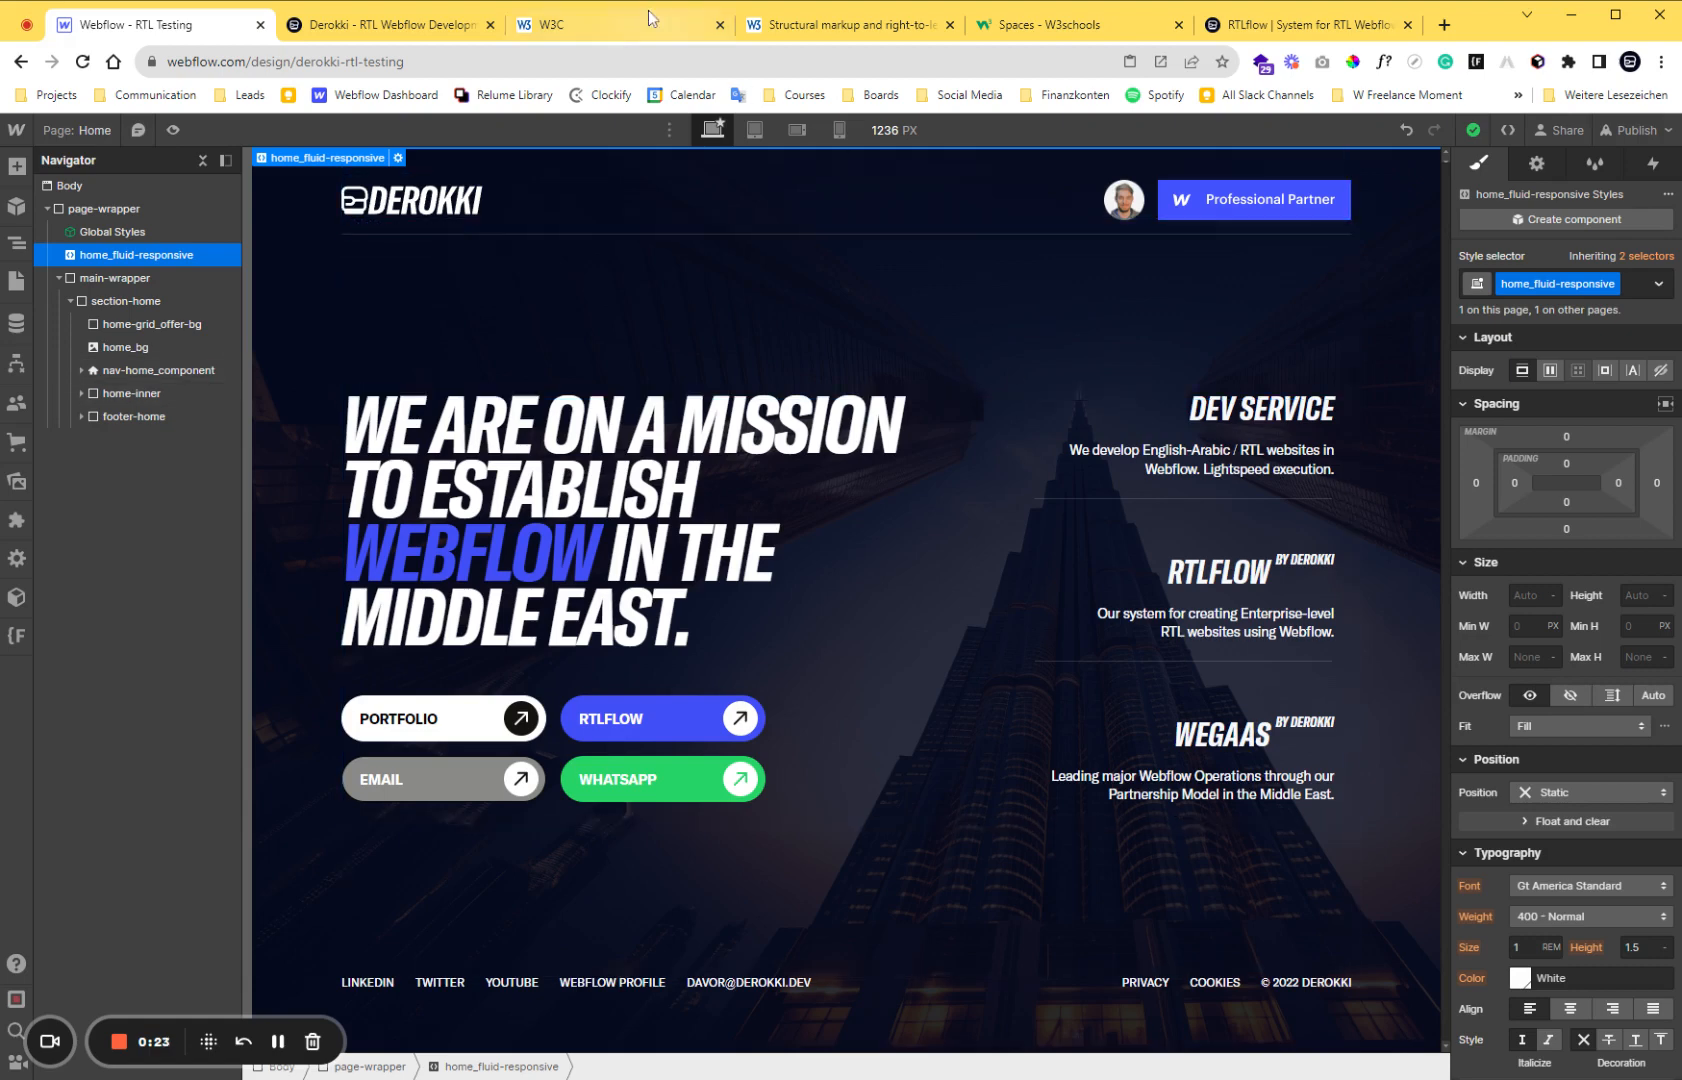
# Open the W3C article on structural markup and right-to-left text in HTML and go to its Quick Answer section.
pyautogui.click(616, 26)
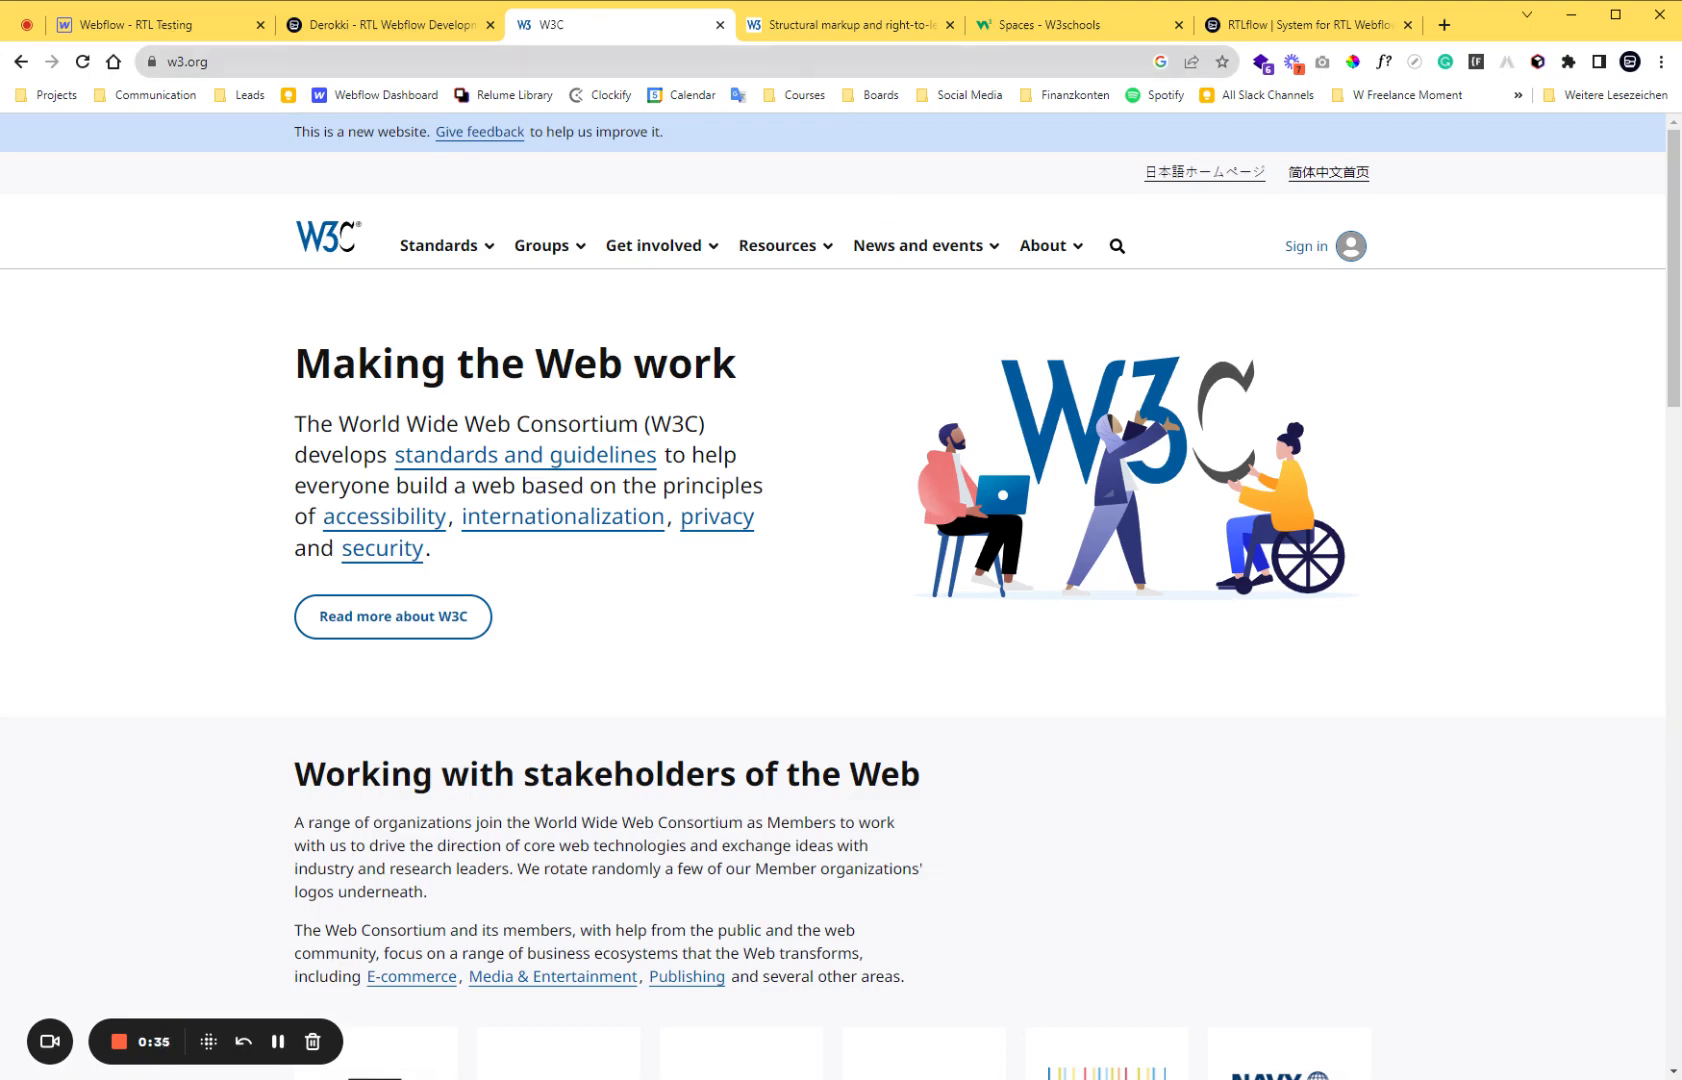
pyautogui.click(800, 26)
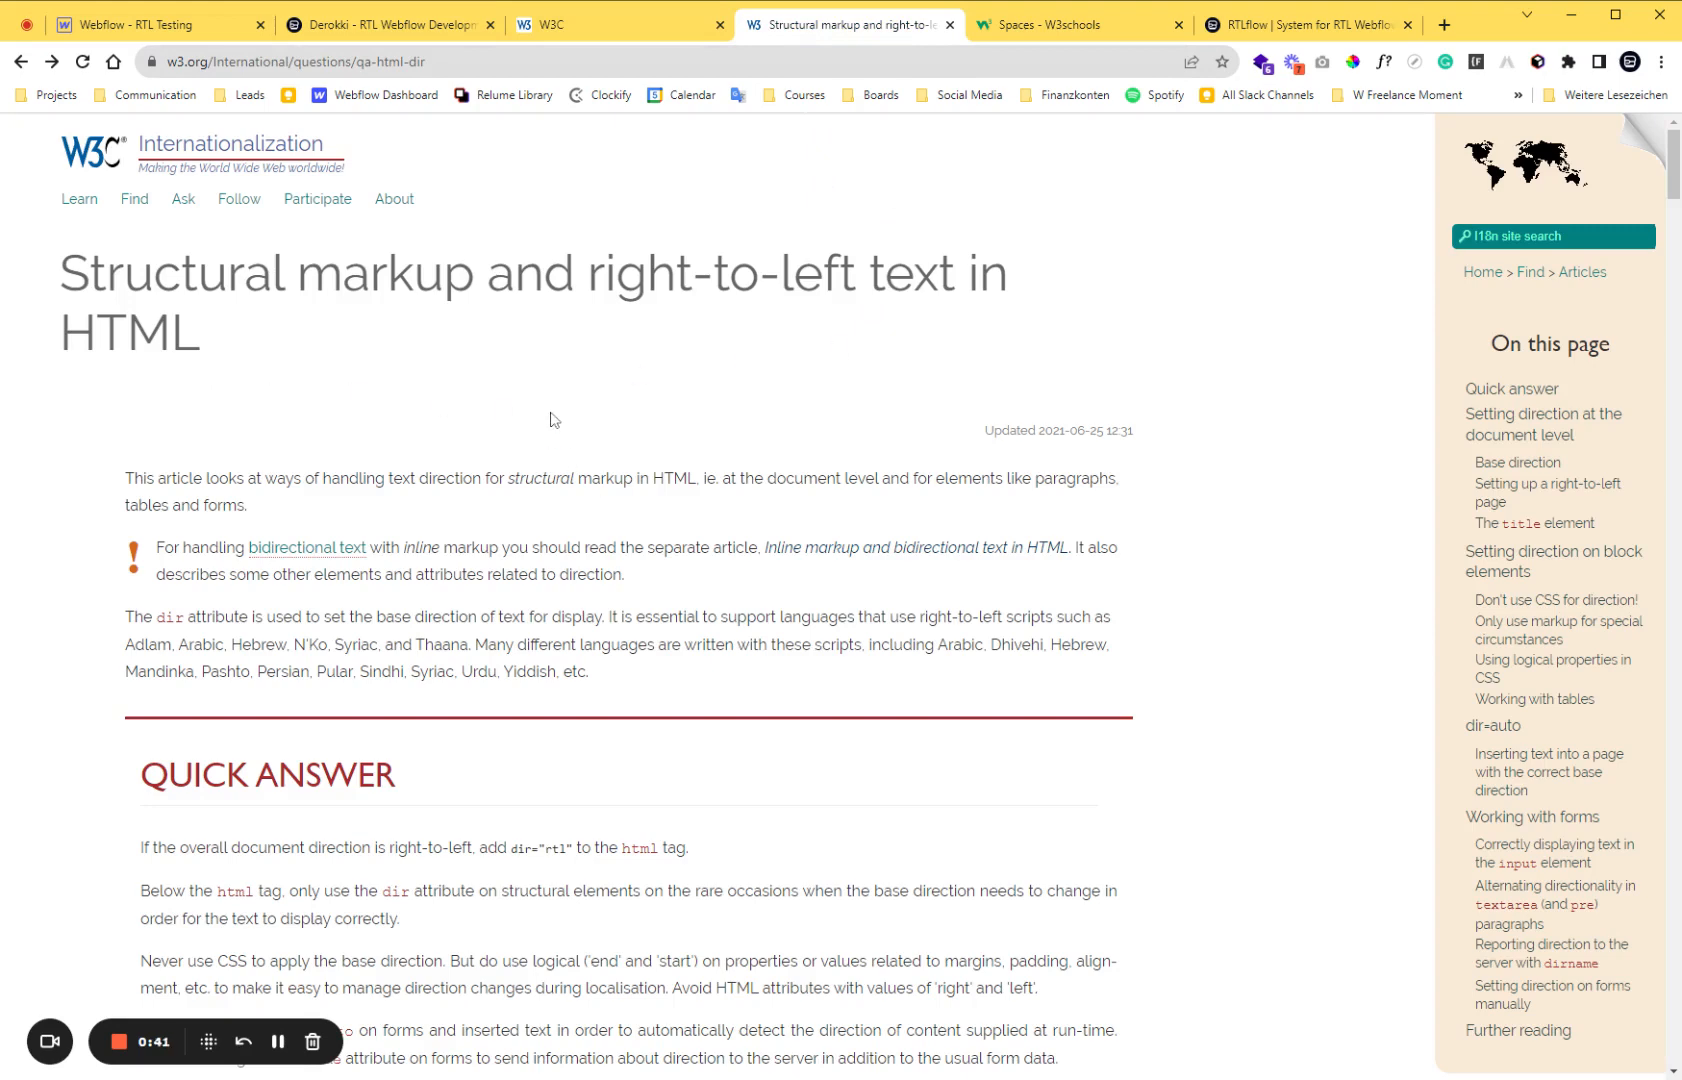
pyautogui.scroll(-2, 552, 420)
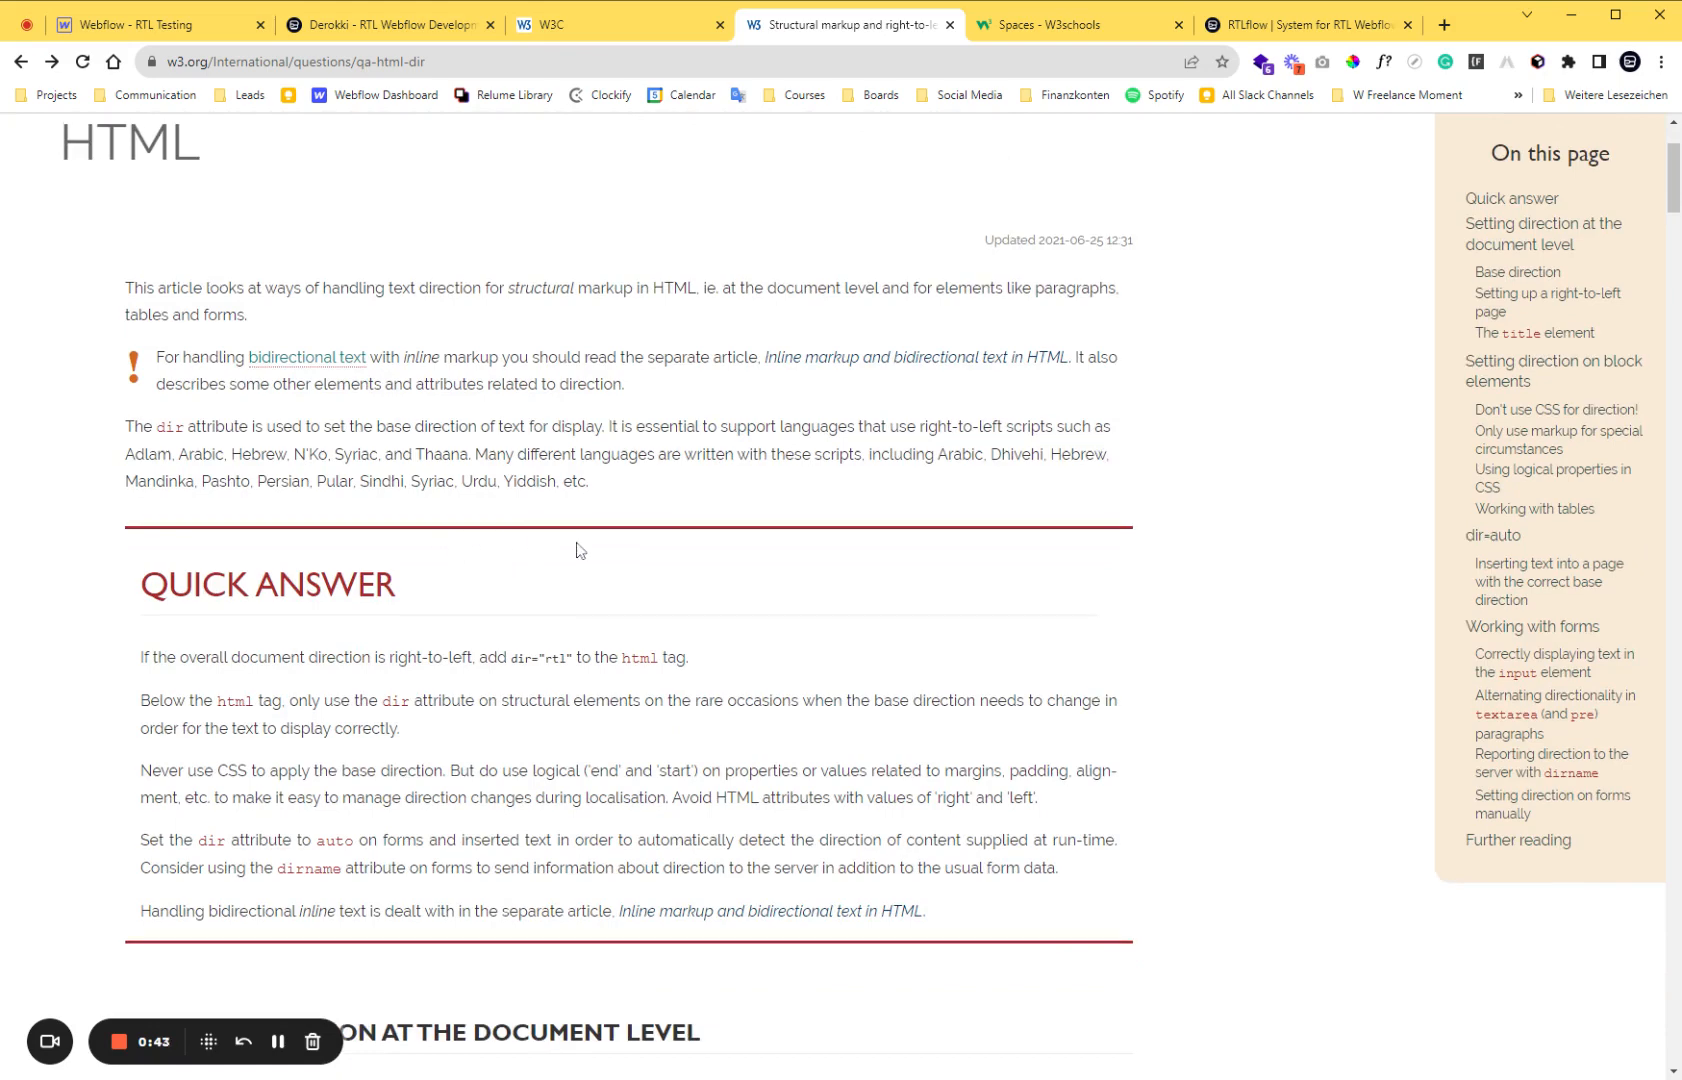
pyautogui.scroll(2, 577, 549)
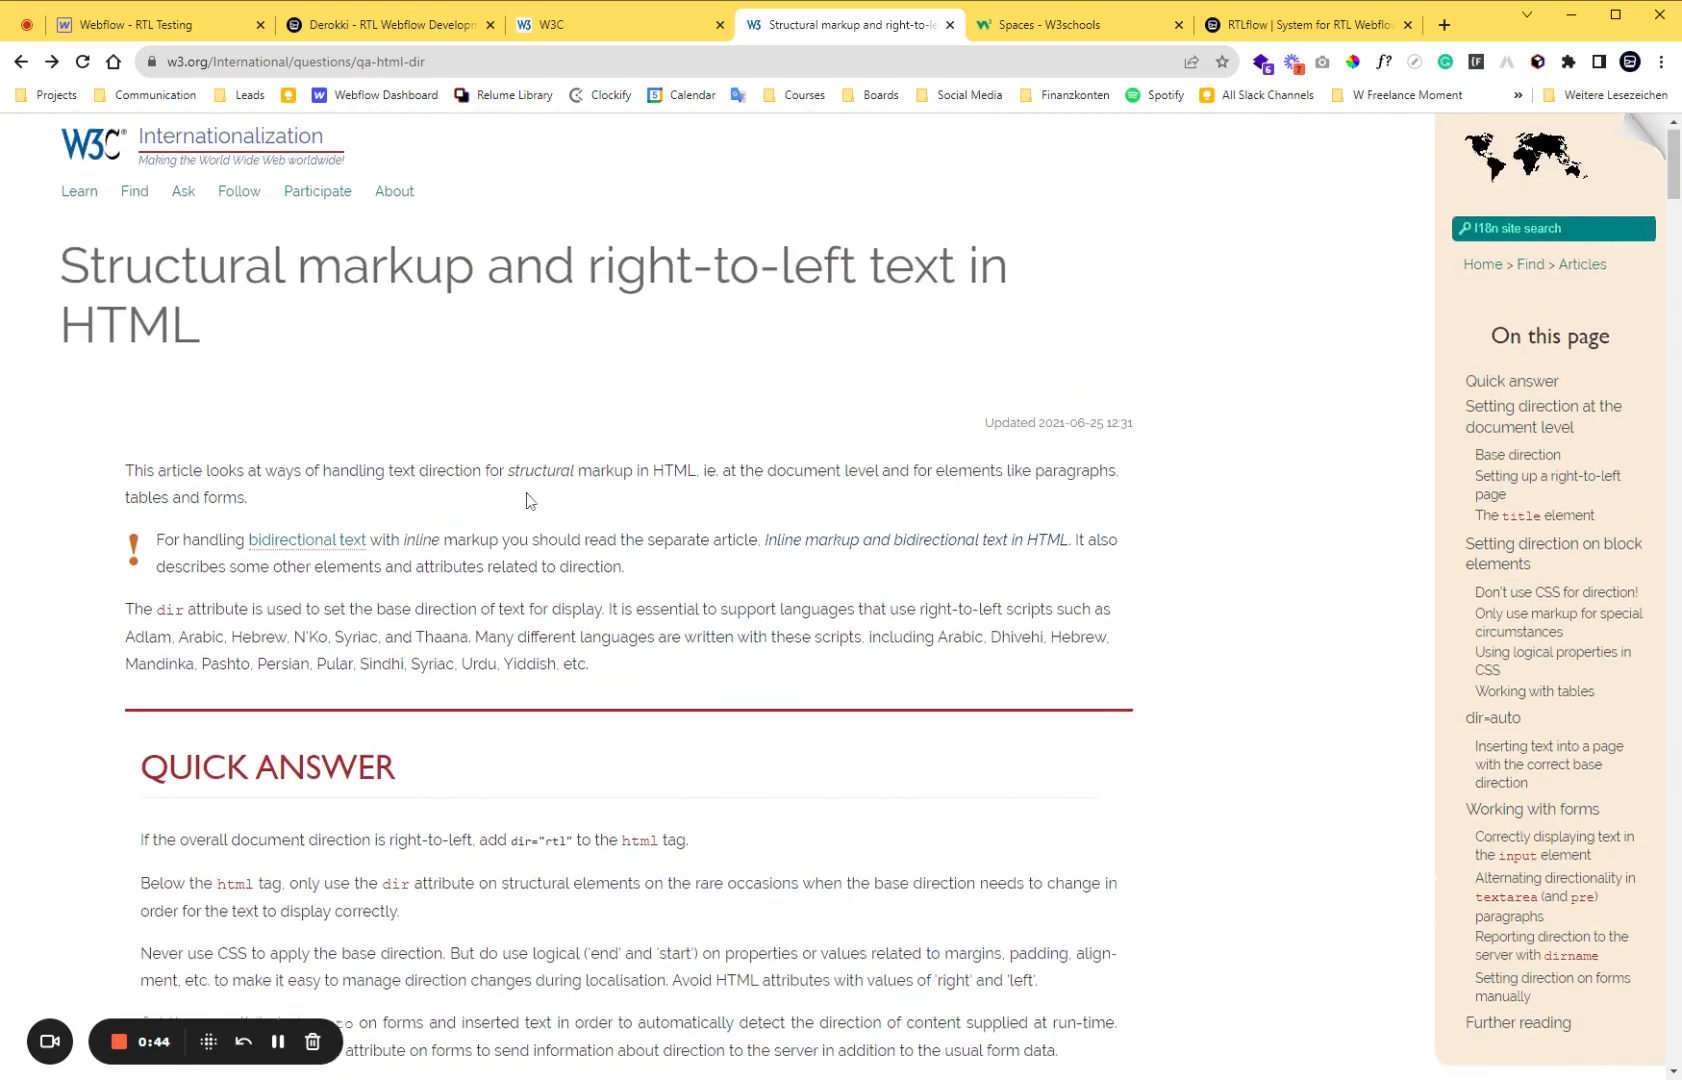
pyautogui.scroll(-4, 530, 500)
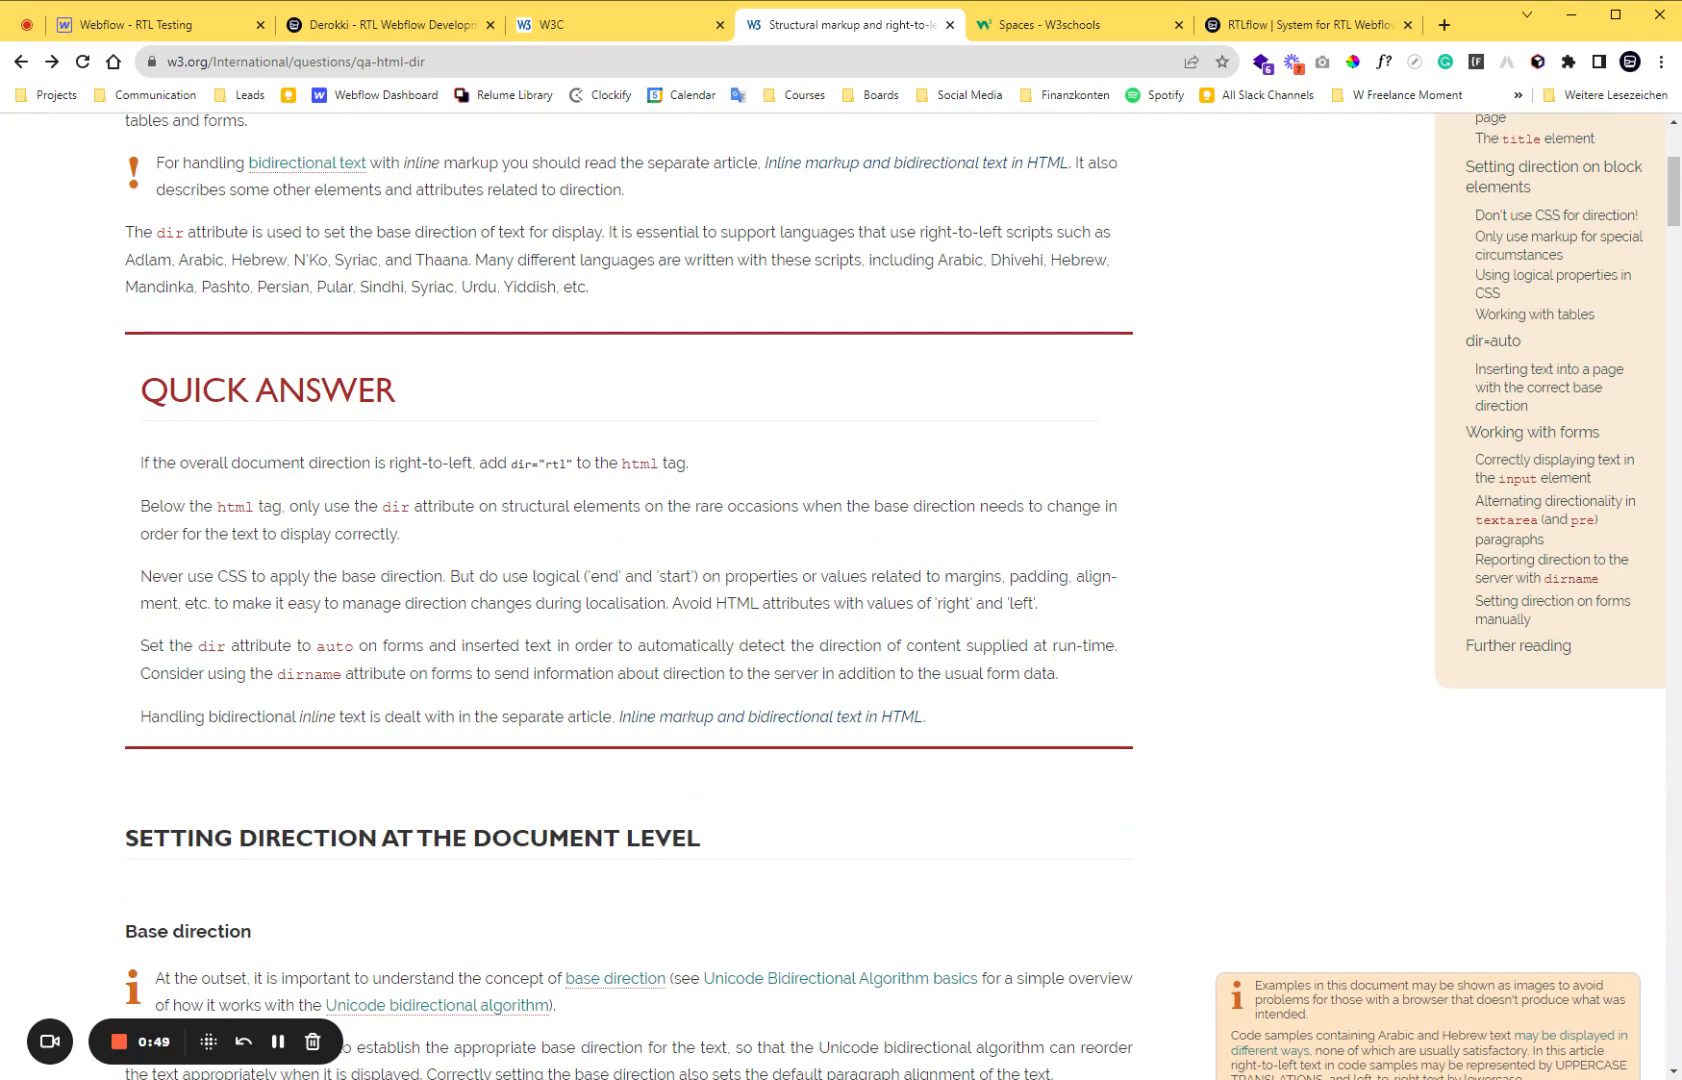
# Highlight the Quick Answer instruction to add dir="rtl" to the html tag, including the attribute on its own.
pyautogui.moveTo(140, 463); pyautogui.dragTo(695, 470)
pyautogui.click(483, 469)
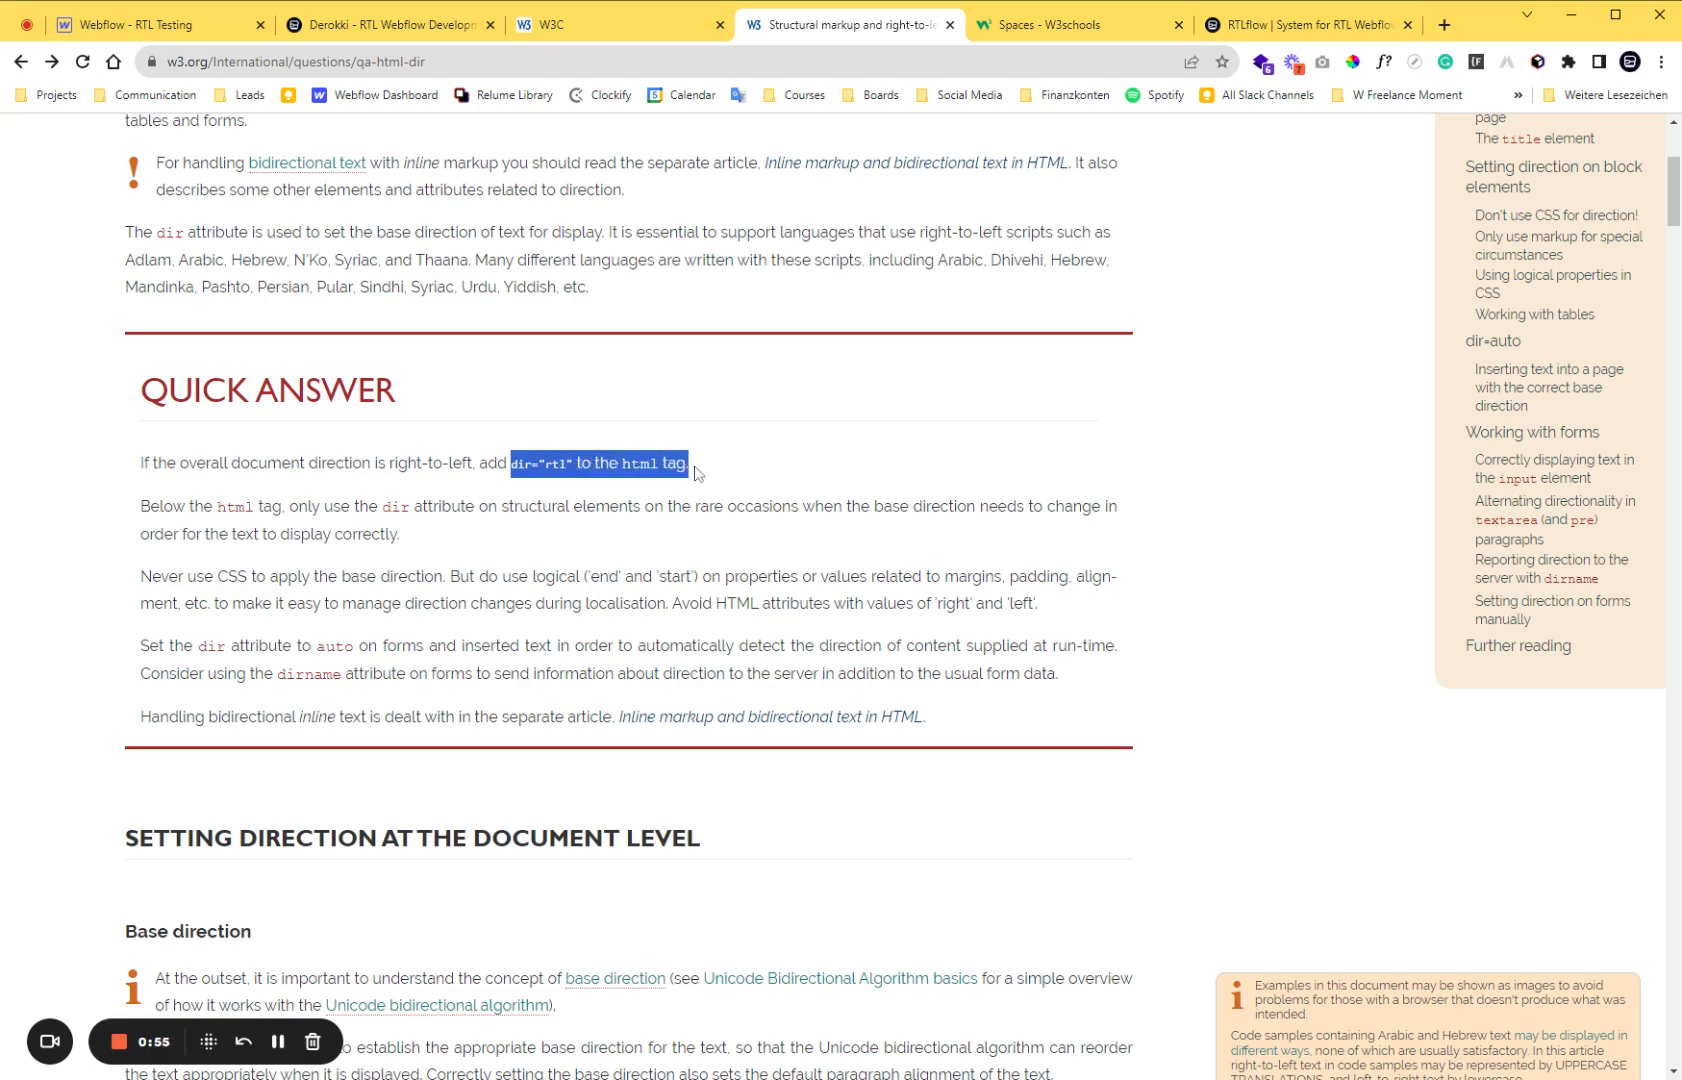
pyautogui.click(695, 470)
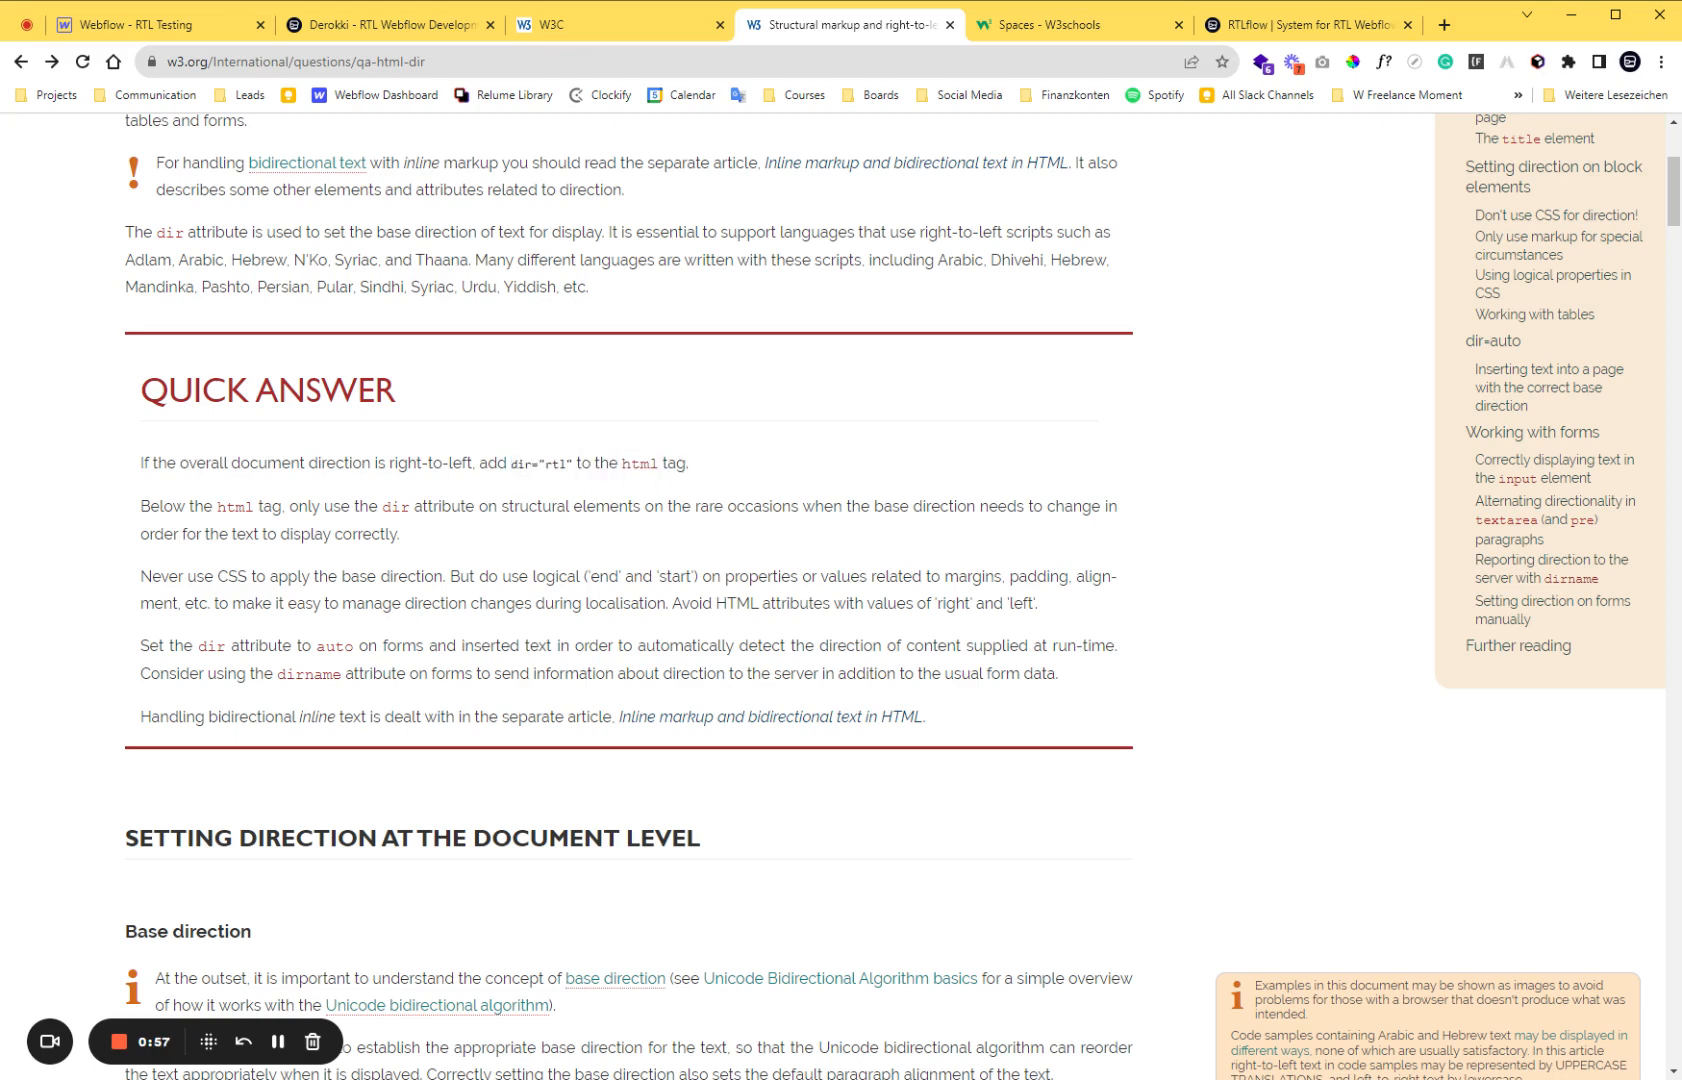
pyautogui.moveTo(511, 463); pyautogui.dragTo(572, 464)
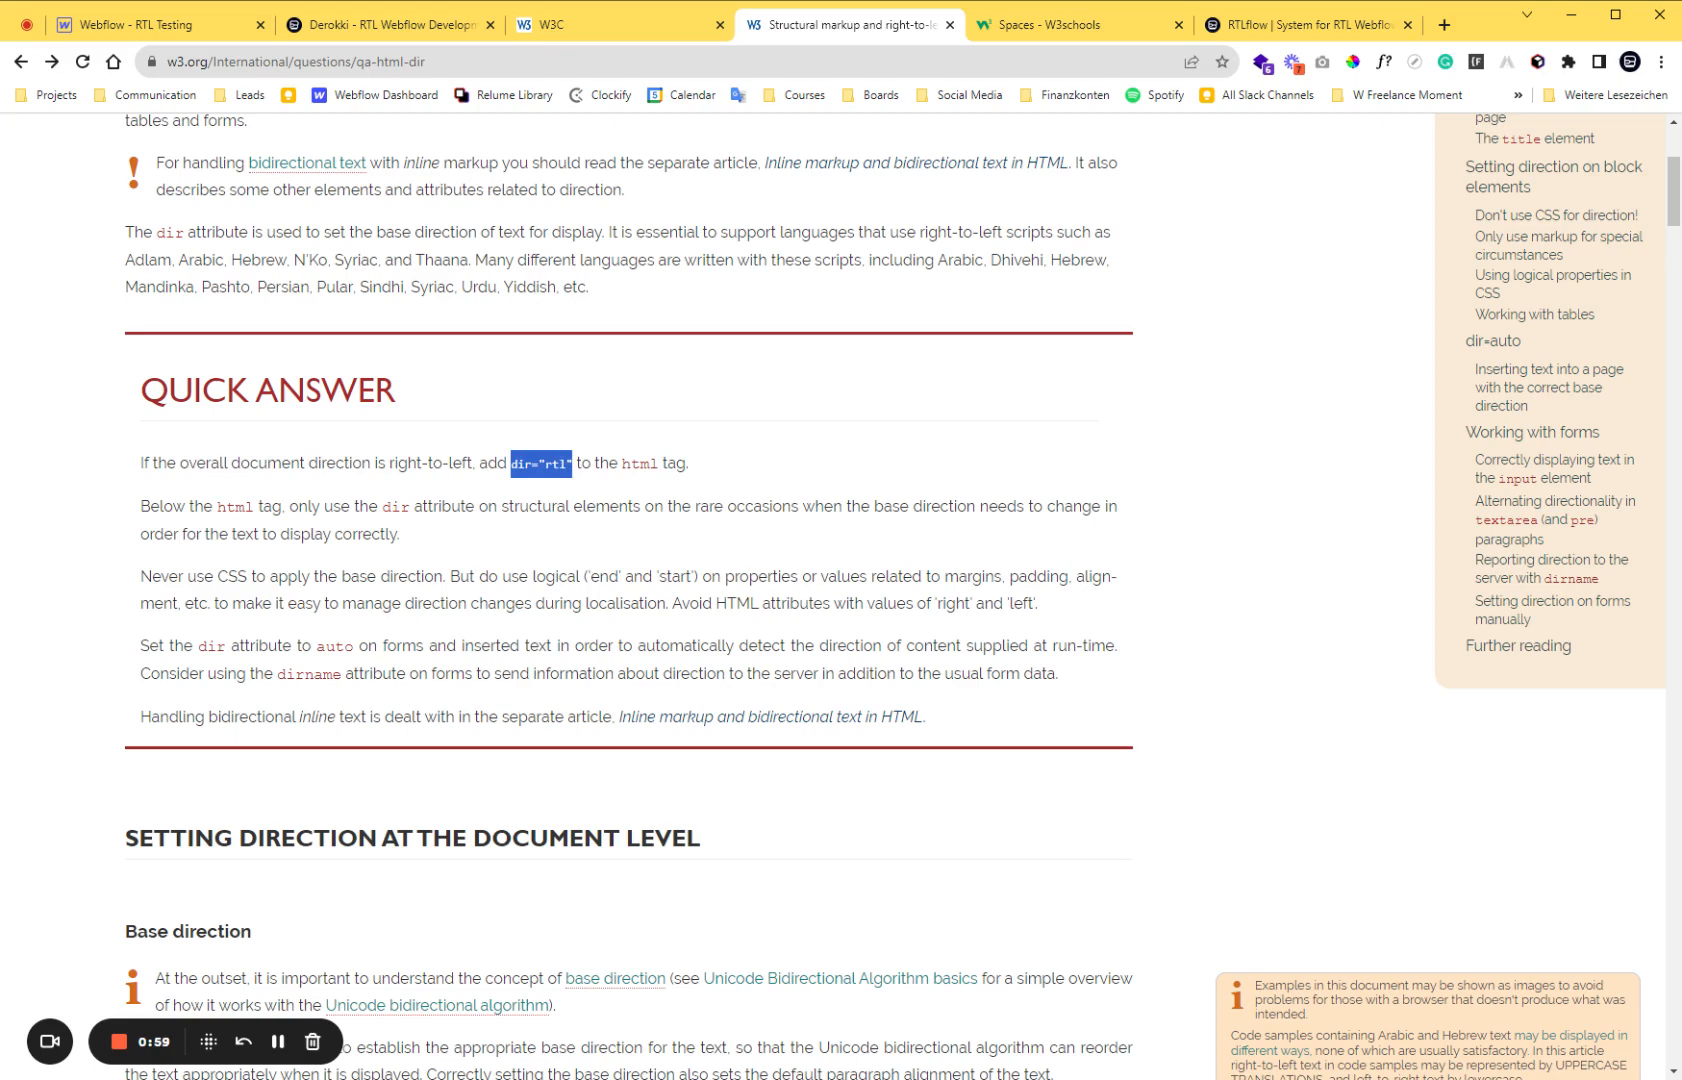
pyautogui.click(741, 474)
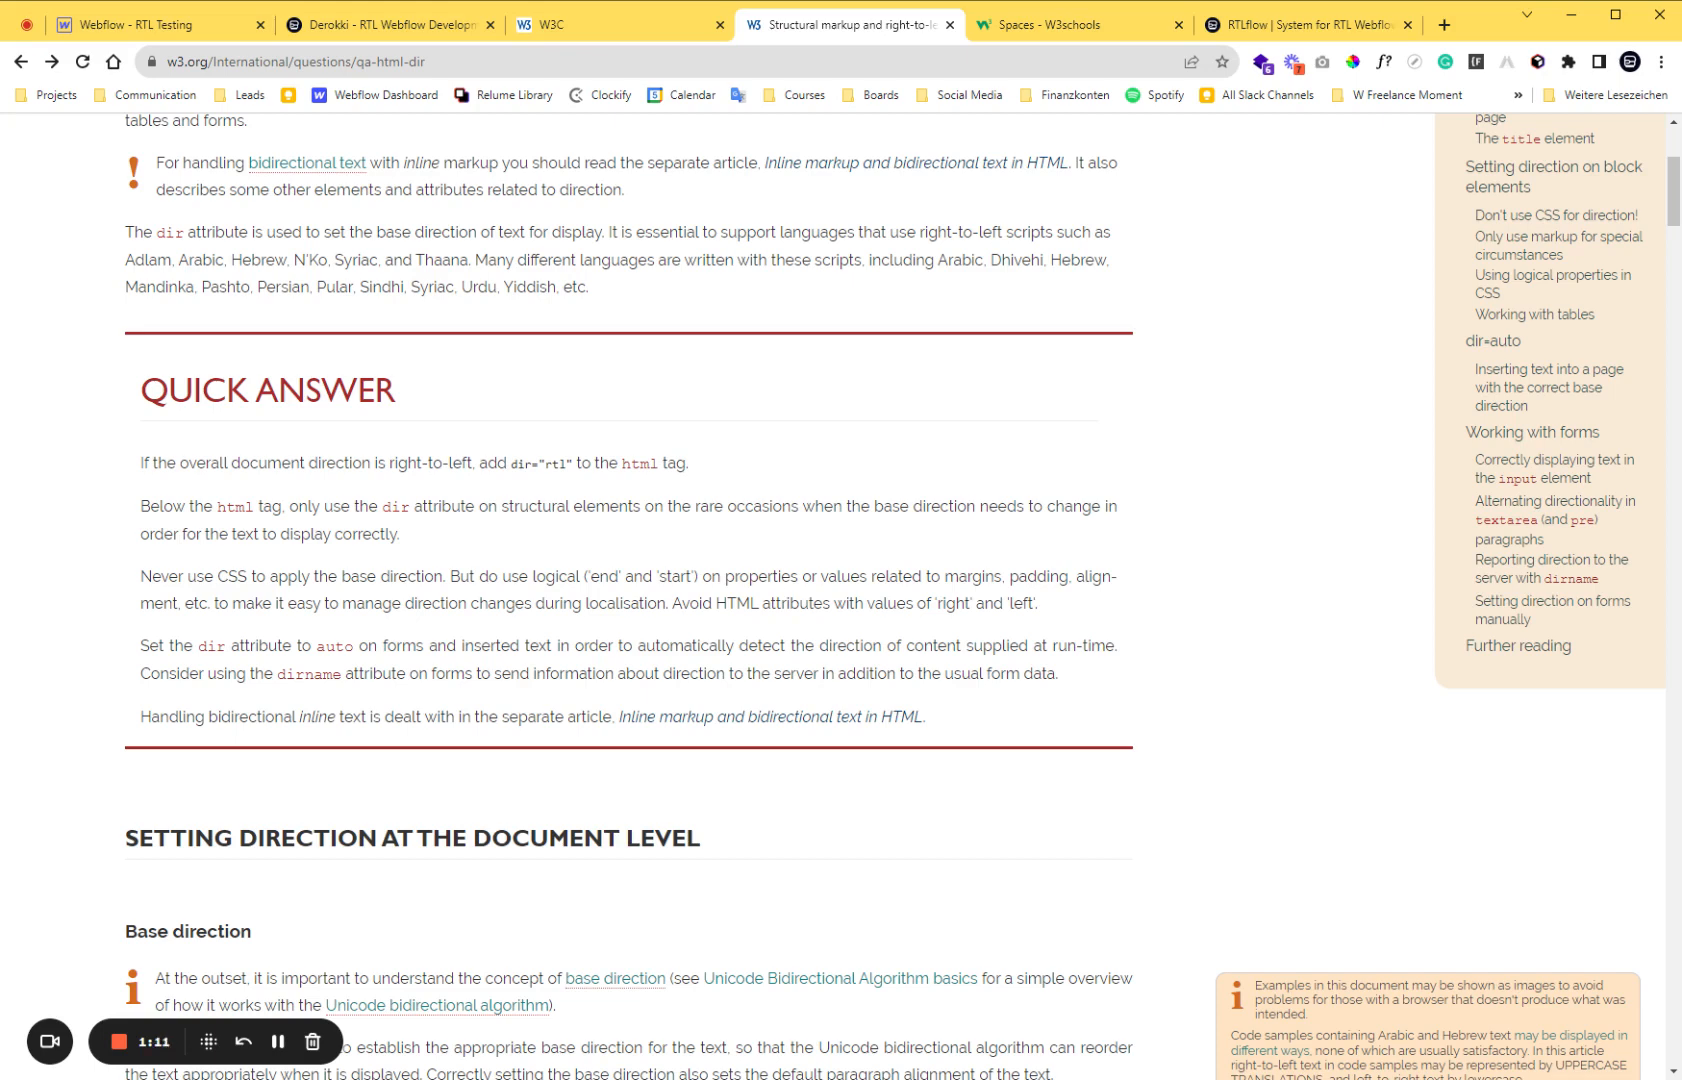
# Switch to W3Schools Spaces and examine the html tag, head section and body section of how-to-set-rtl.html.
pyautogui.click(1127, 36)
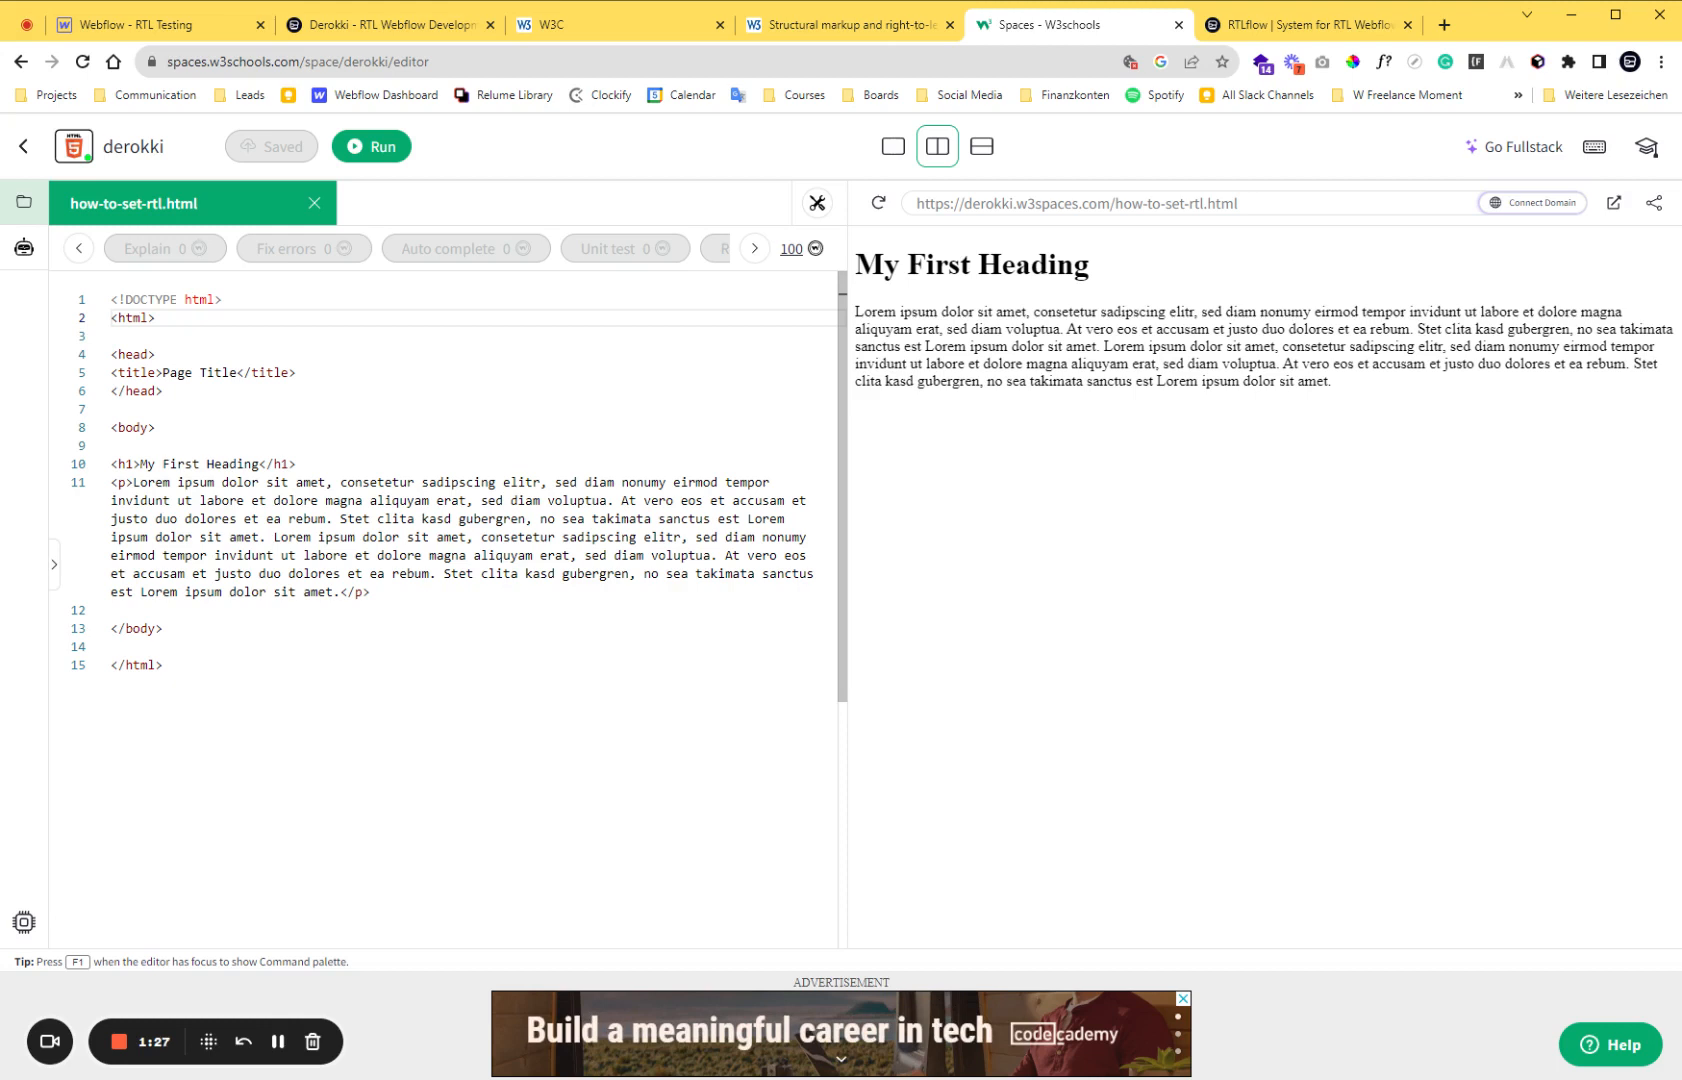
pyautogui.moveTo(111, 318); pyautogui.dragTo(156, 318)
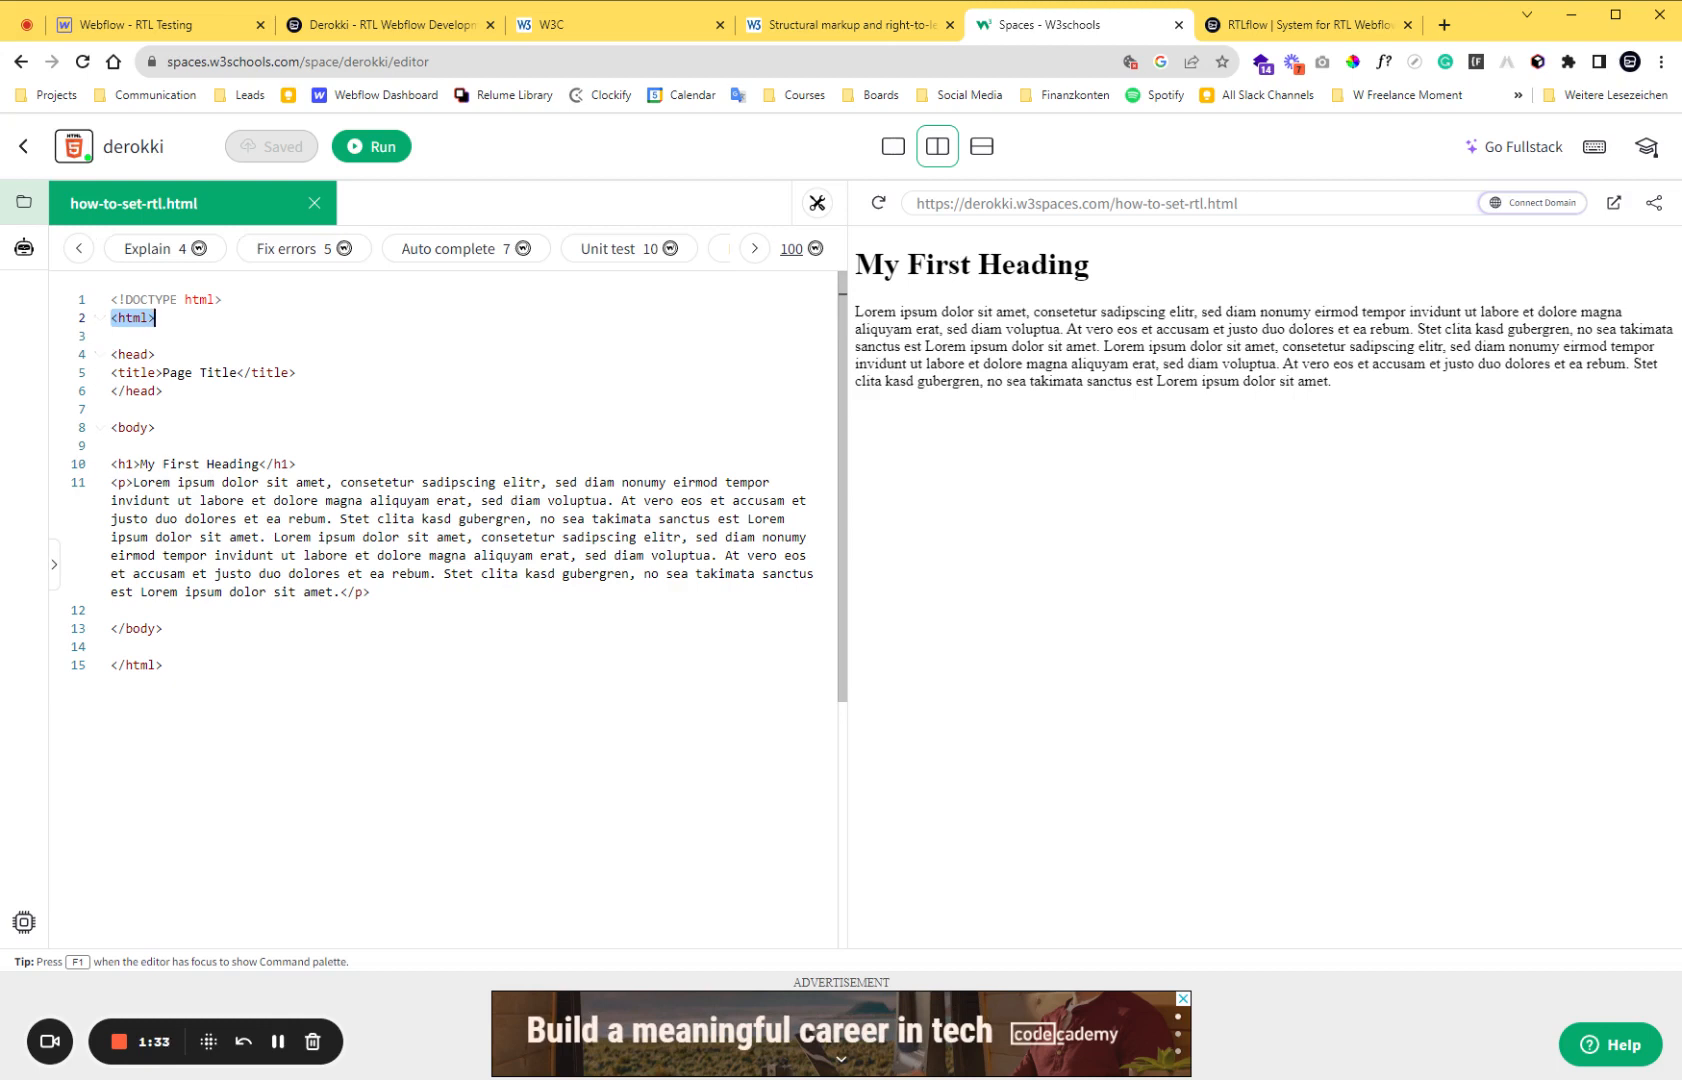
pyautogui.moveTo(111, 354); pyautogui.dragTo(163, 391)
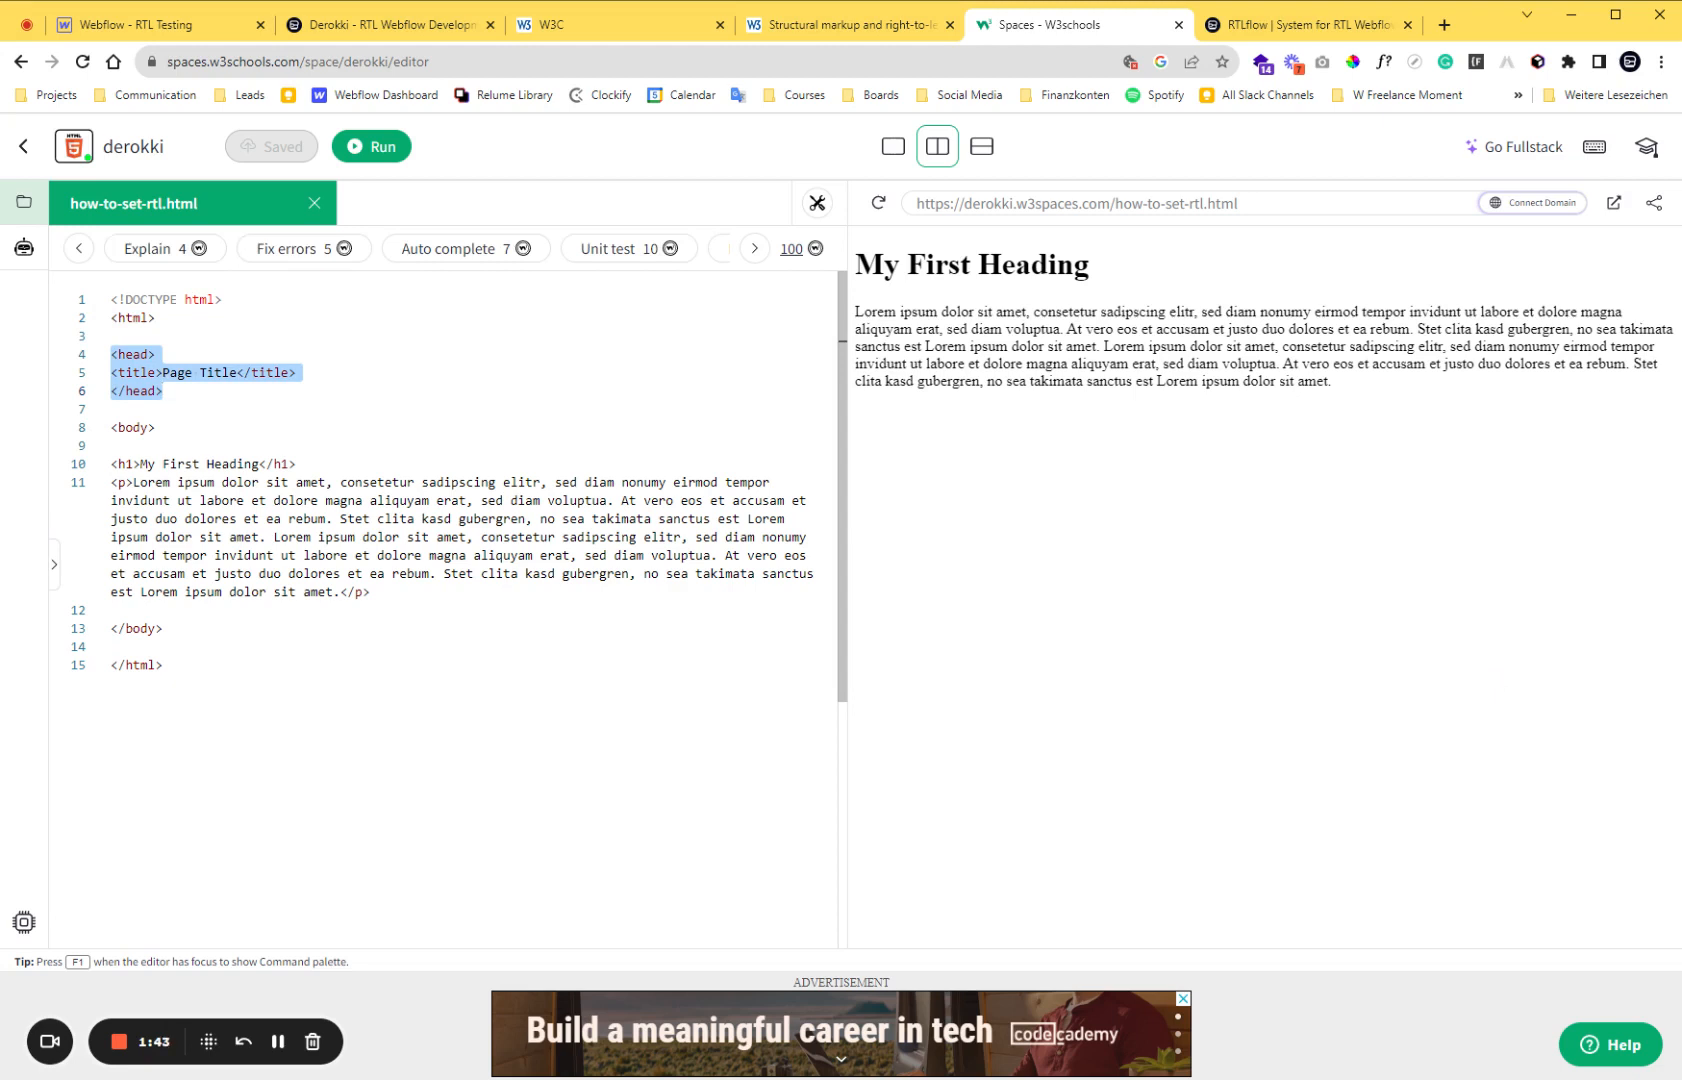
pyautogui.click(162, 391)
pyautogui.moveTo(111, 427); pyautogui.dragTo(162, 628)
pyautogui.click(162, 628)
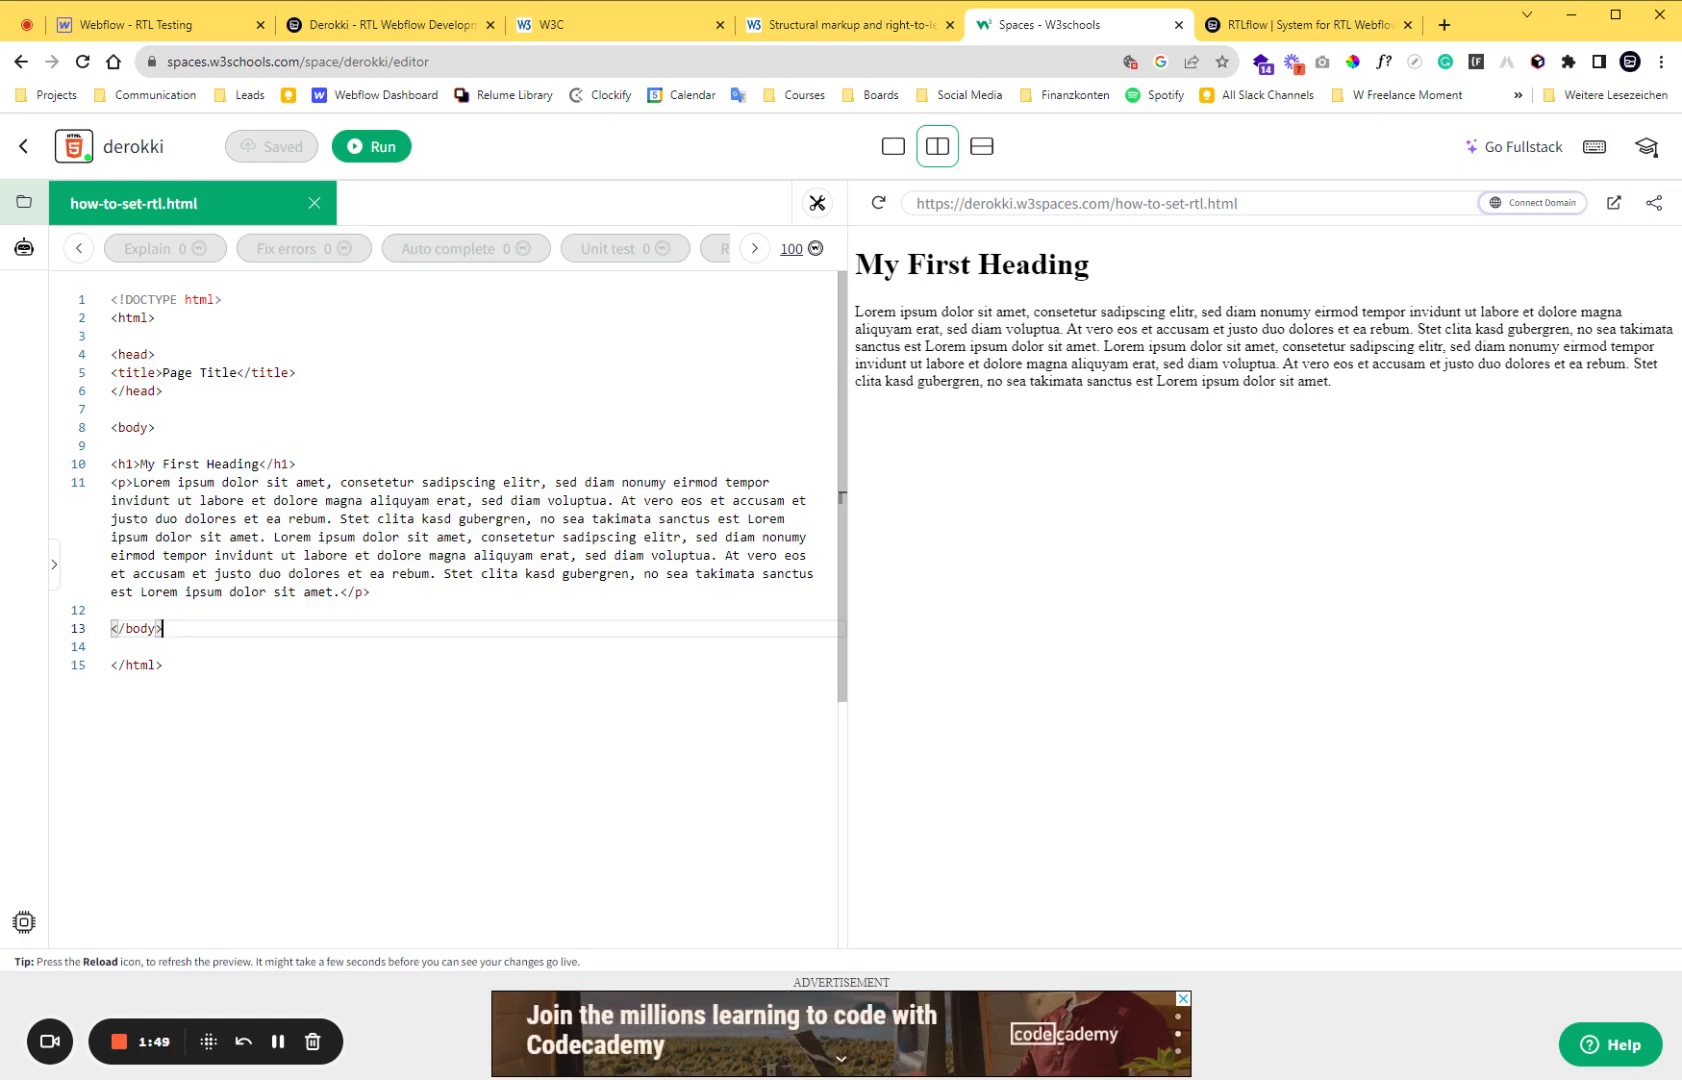
# Switch to Webflow, select Body and open the Home page settings at the custom code area inside the head tag.
pyautogui.click(137, 36)
pyautogui.click(96, 189)
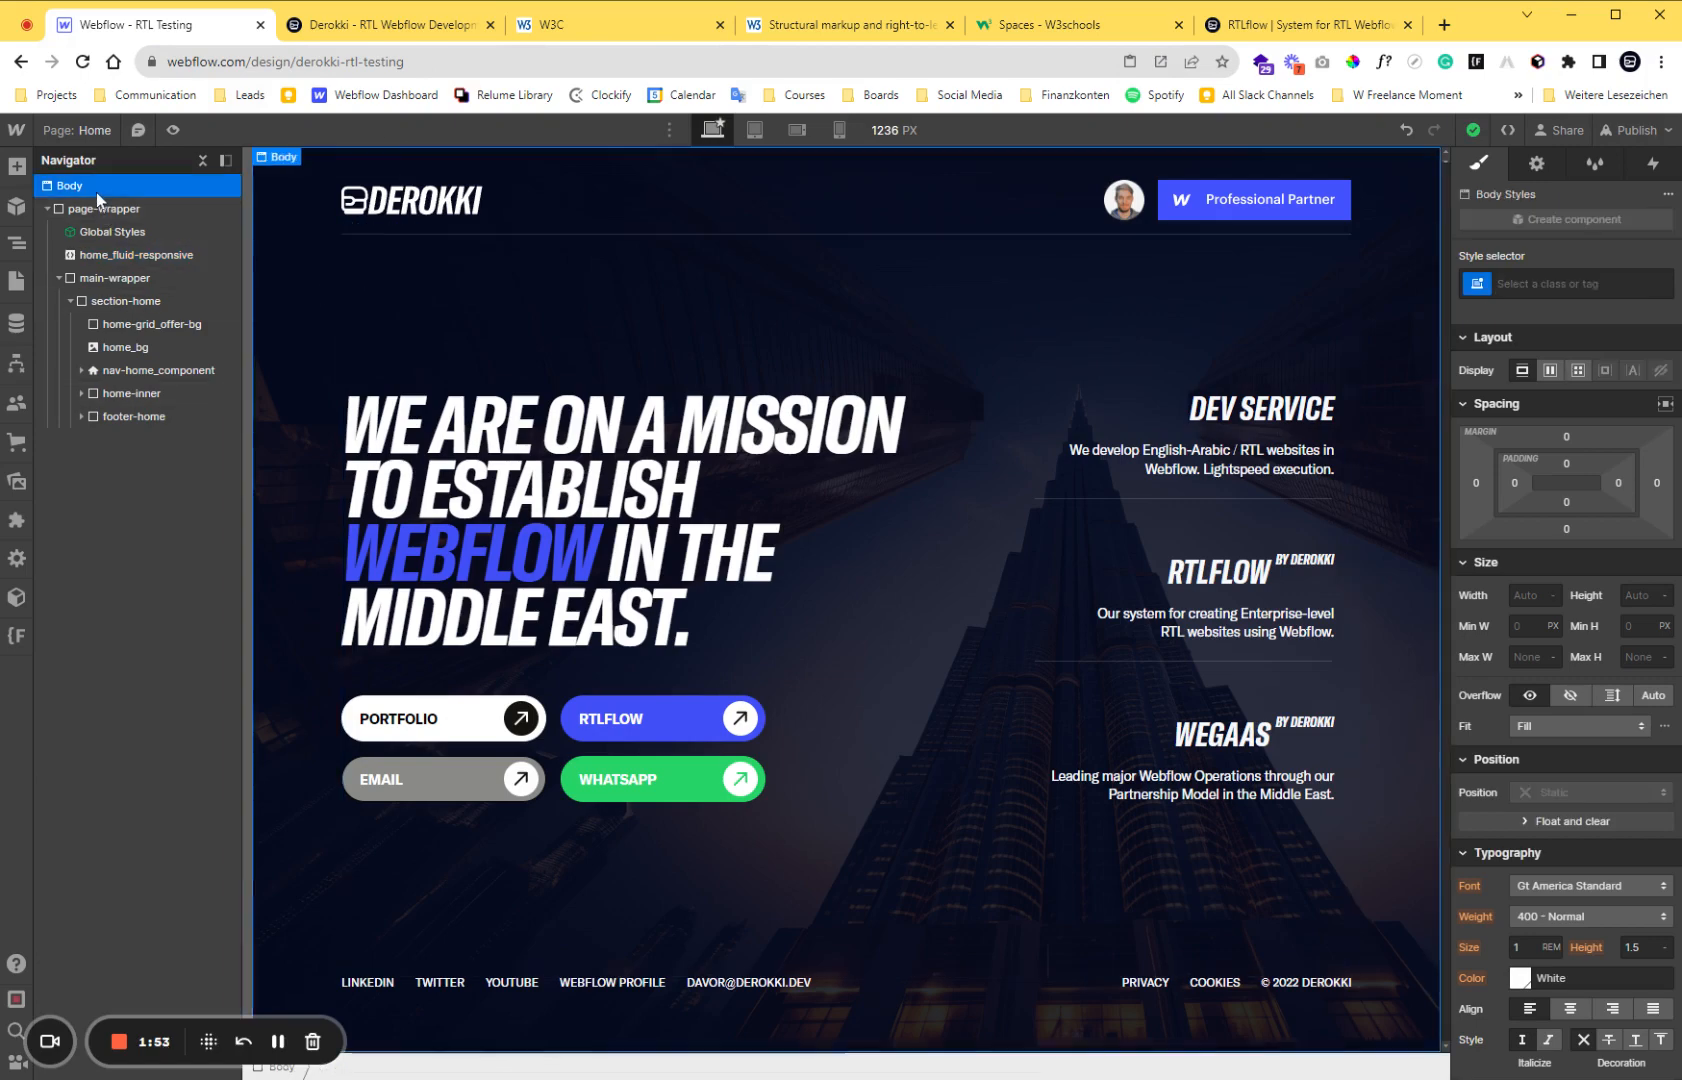
pyautogui.click(22, 281)
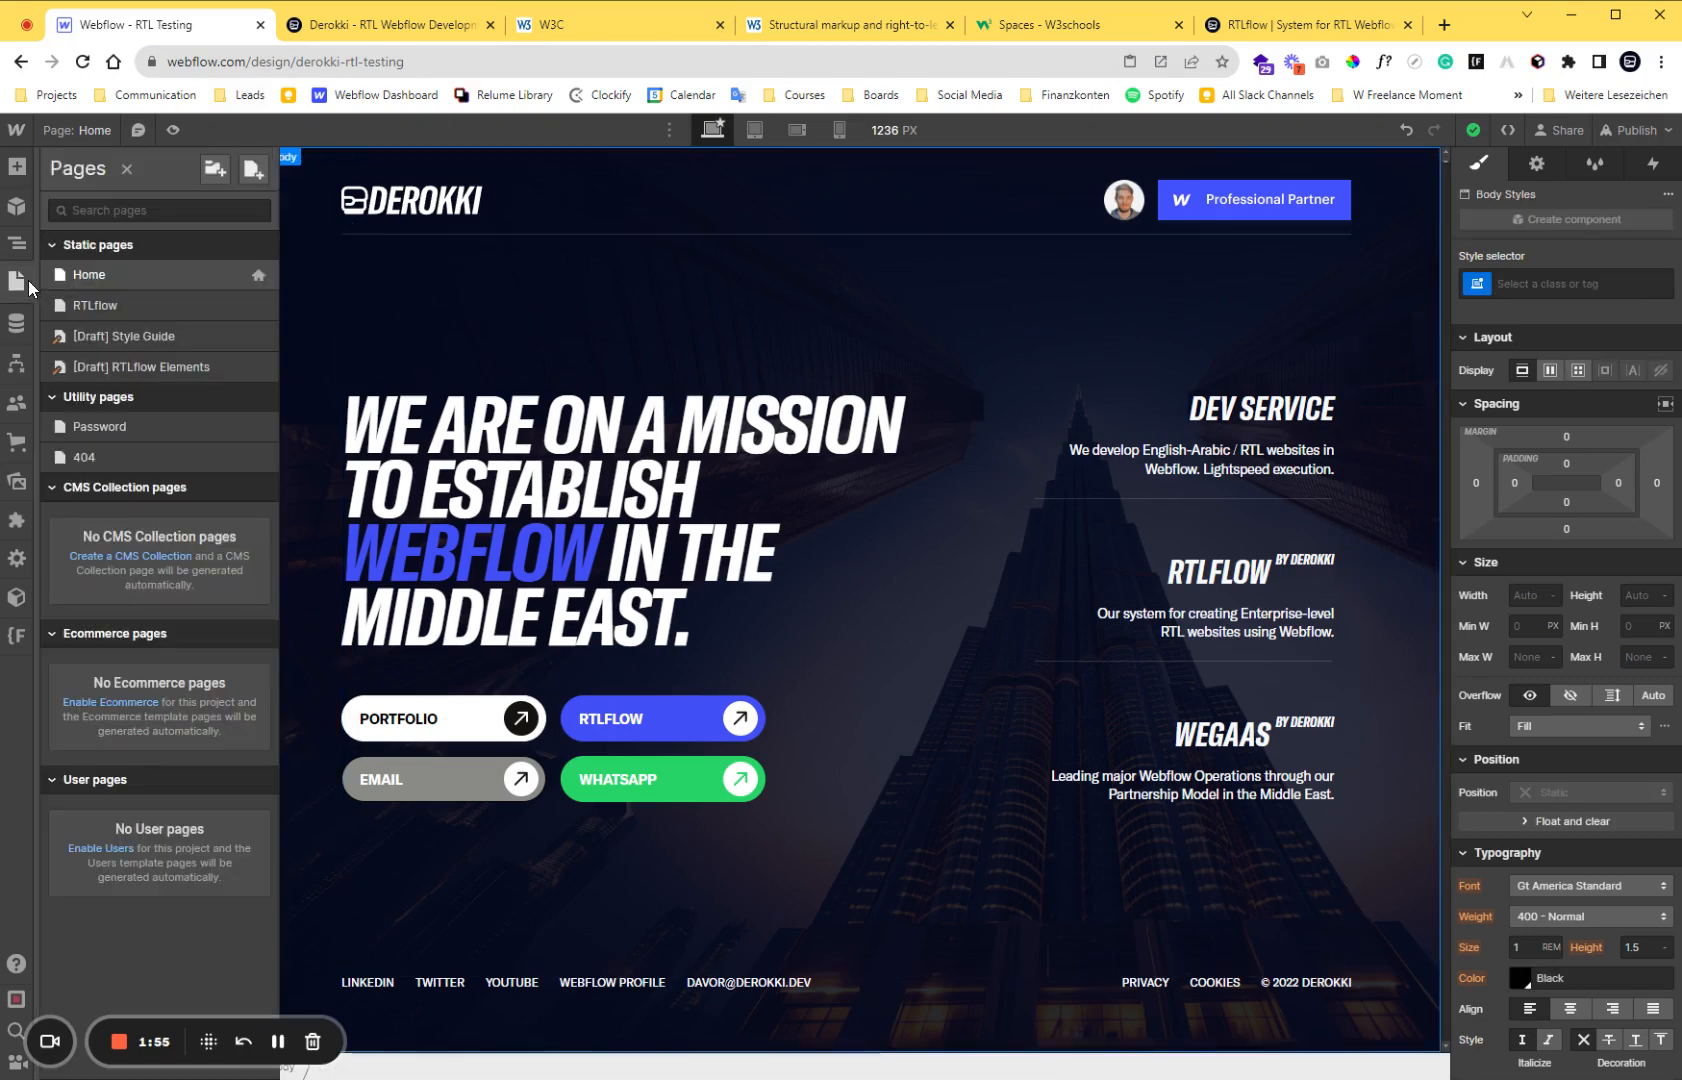
pyautogui.click(259, 275)
pyautogui.scroll(-9, 436, 478)
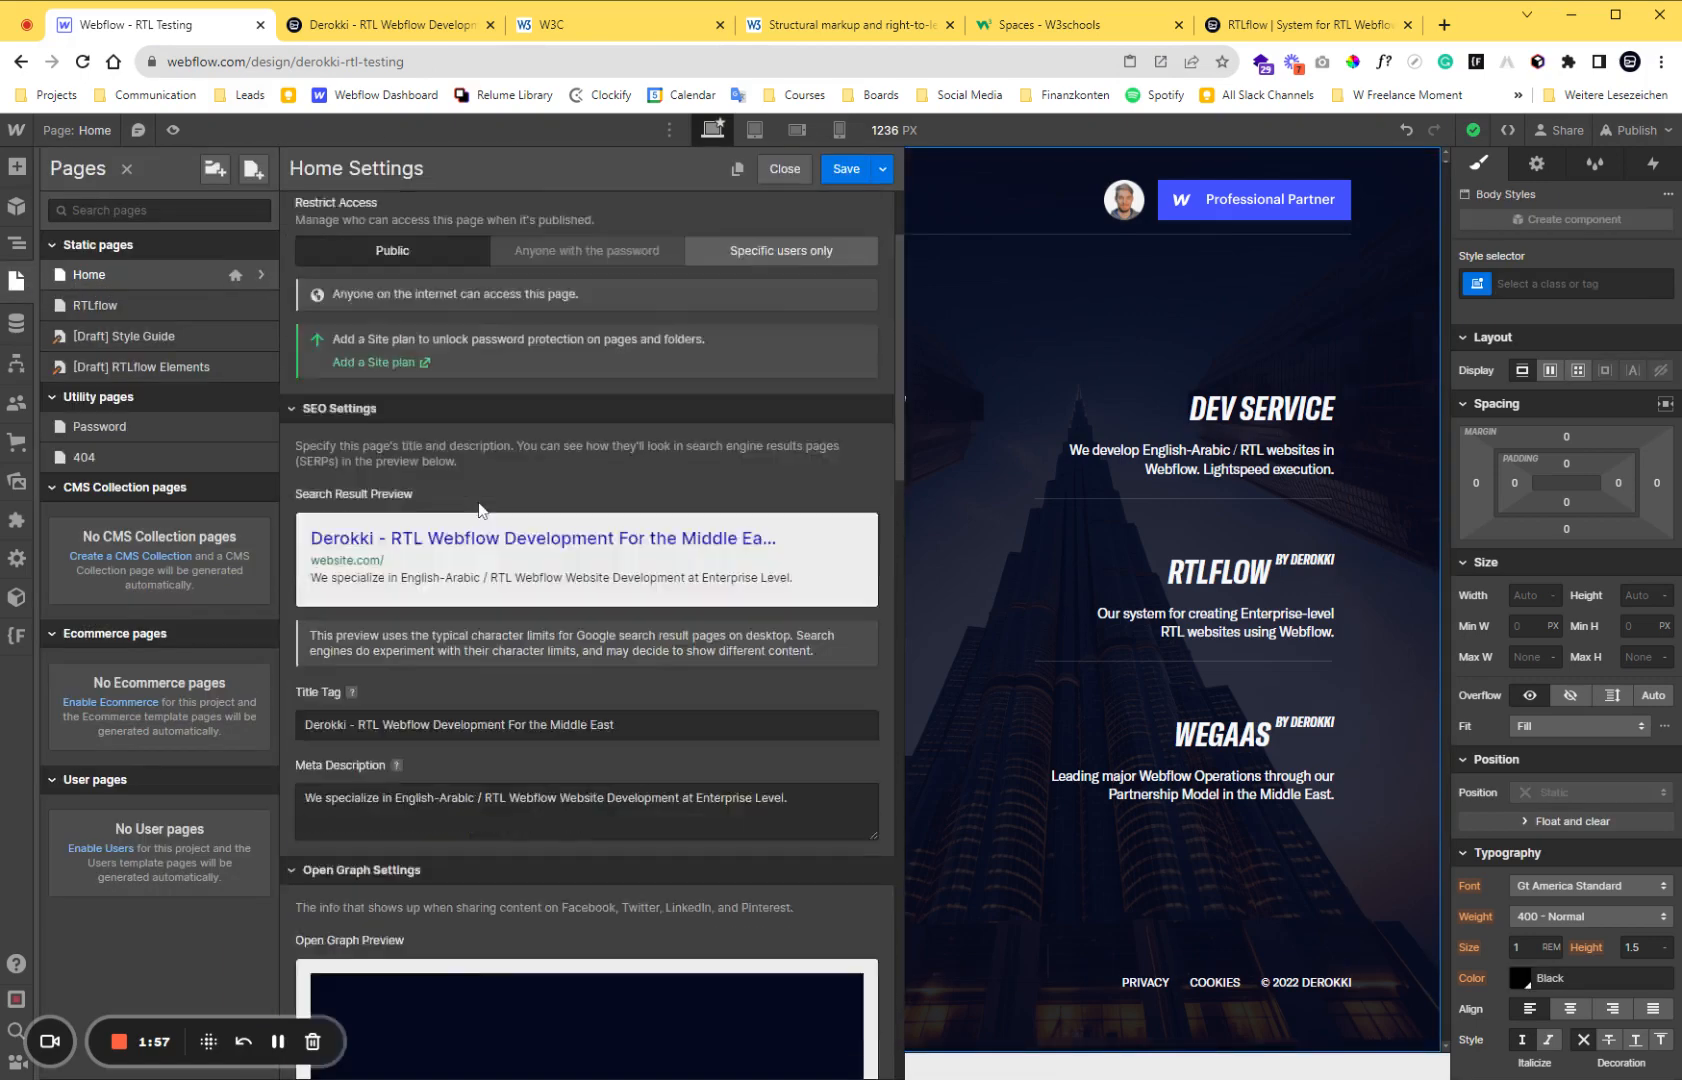
pyautogui.scroll(-10, 476, 495)
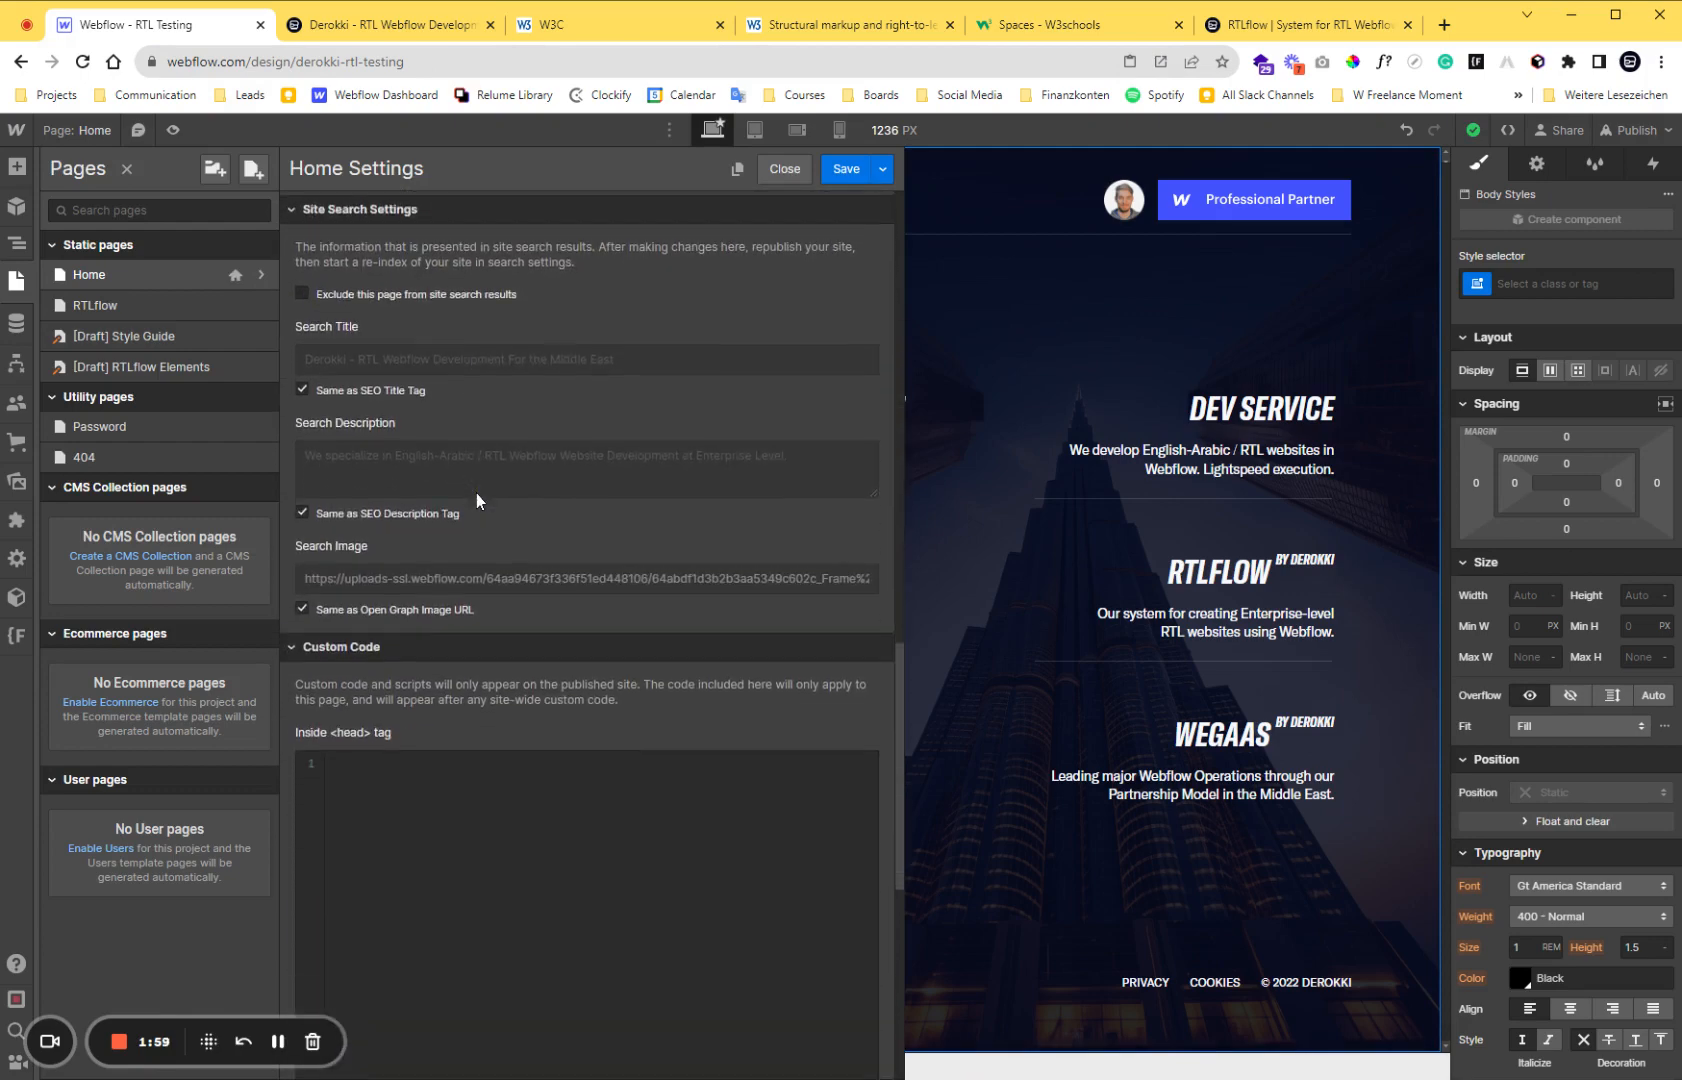
pyautogui.scroll(-1, 476, 493)
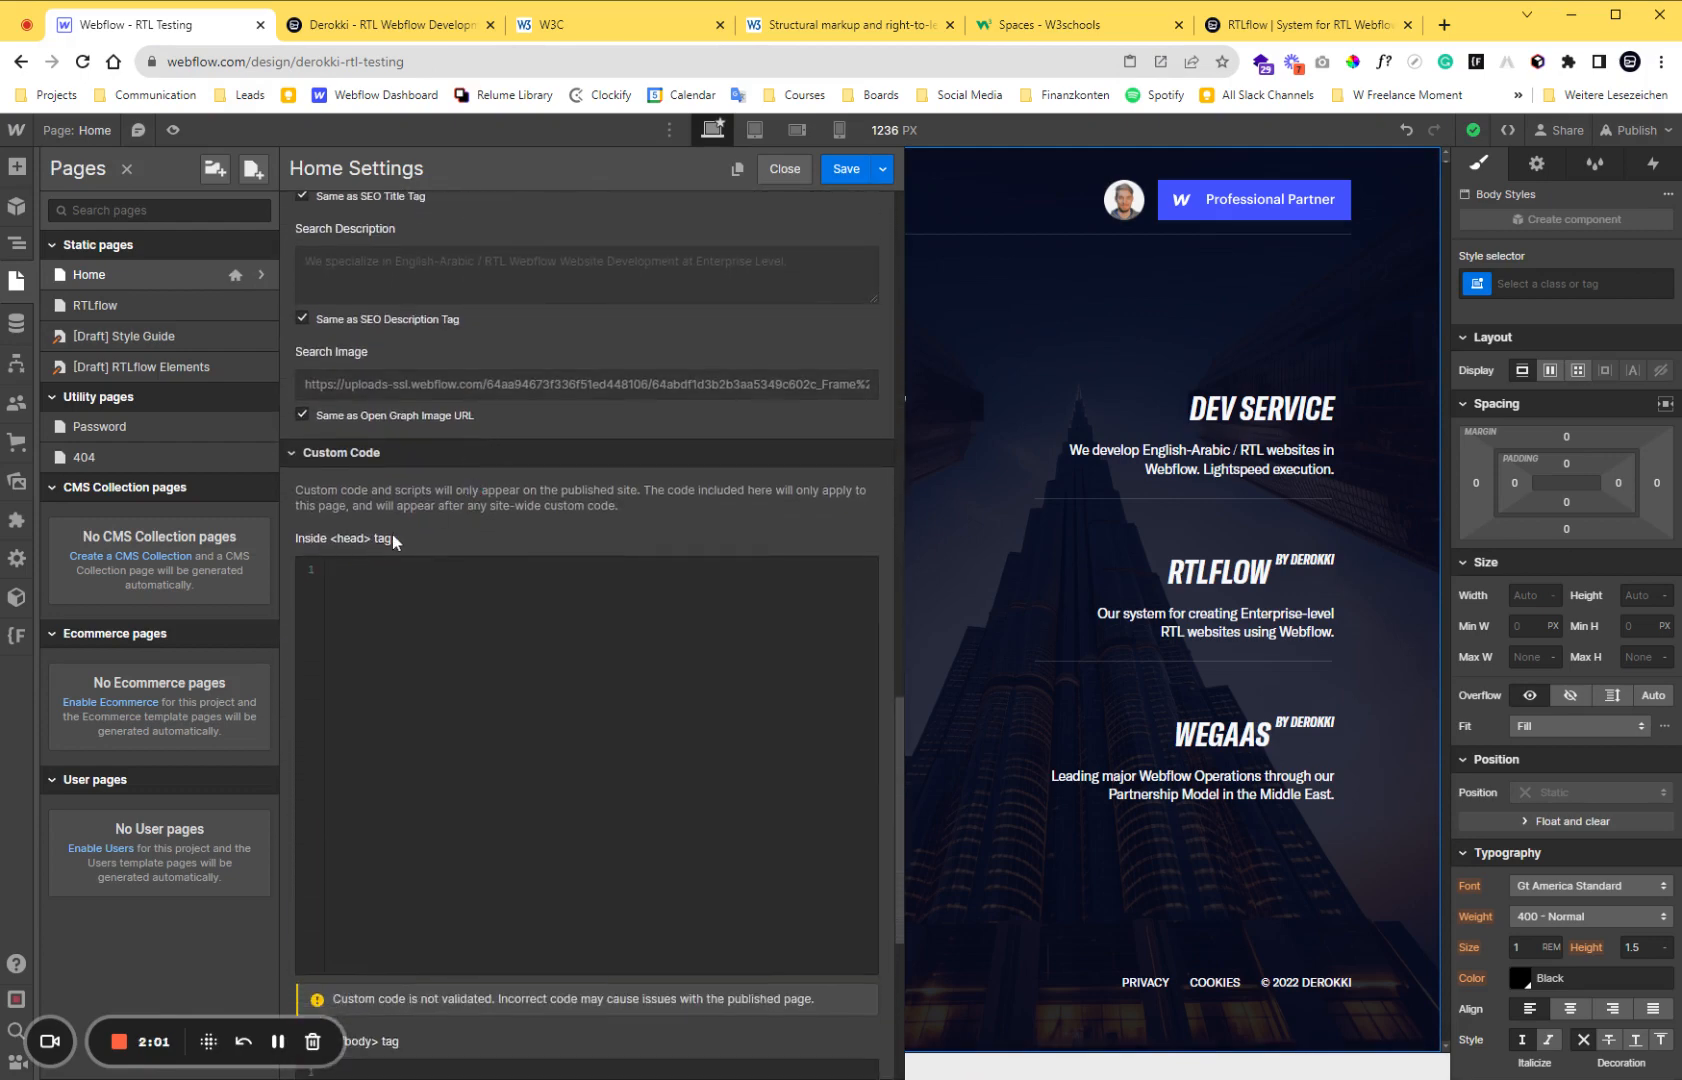
# Compare the head and body sections of how-to-set-rtl.html in W3Schools Spaces with the Home page's head and body custom code areas in Webflow.
pyautogui.click(980, 28)
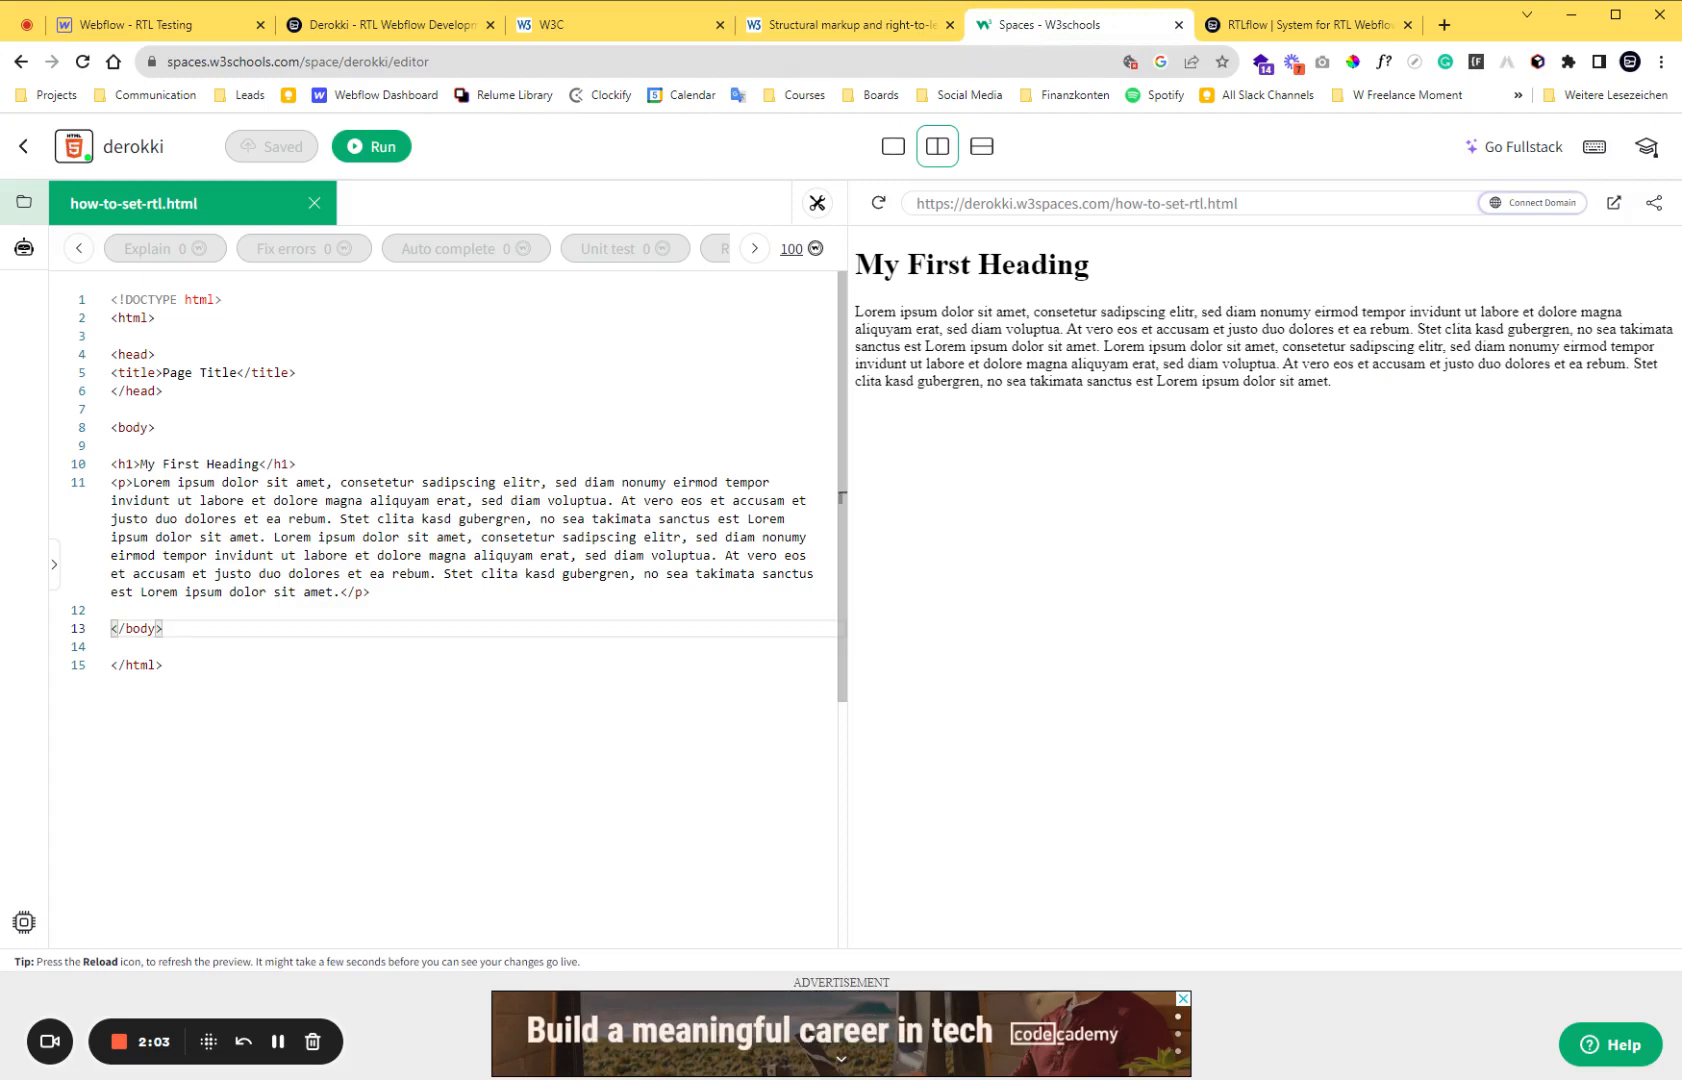
pyautogui.moveTo(110, 354); pyautogui.dragTo(155, 390)
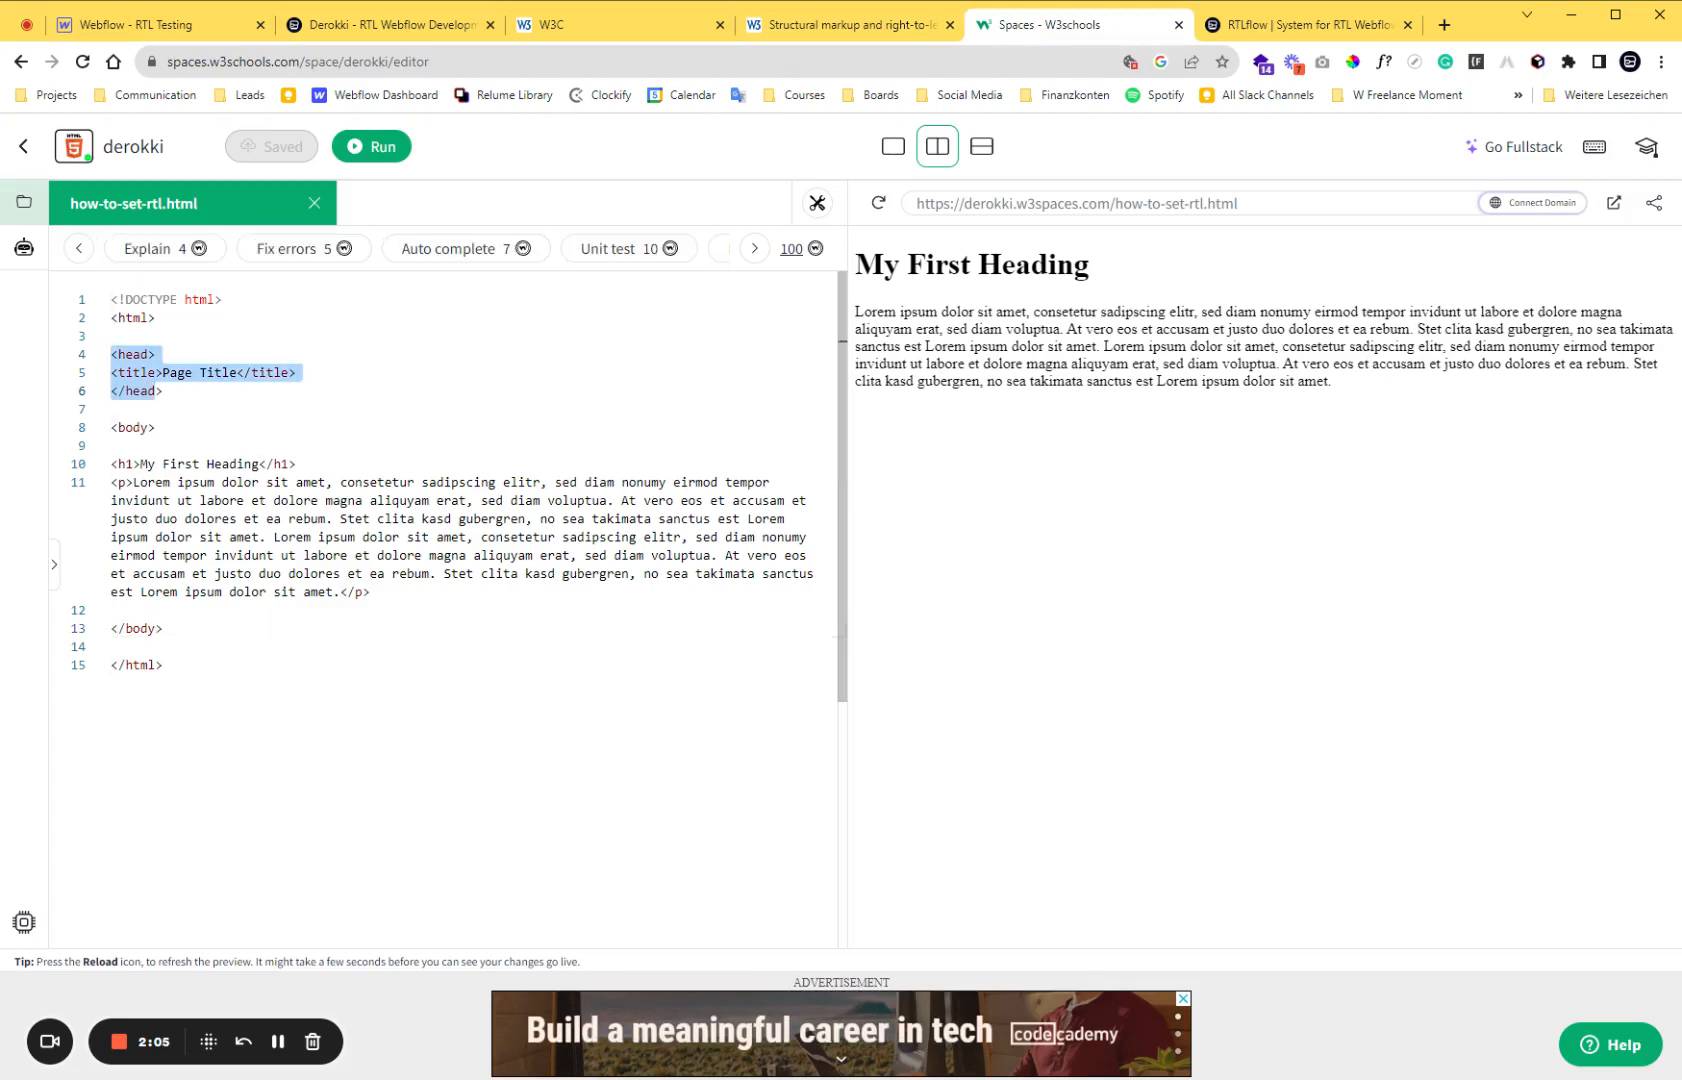
pyautogui.click(150, 24)
pyautogui.scroll(-5, 468, 407)
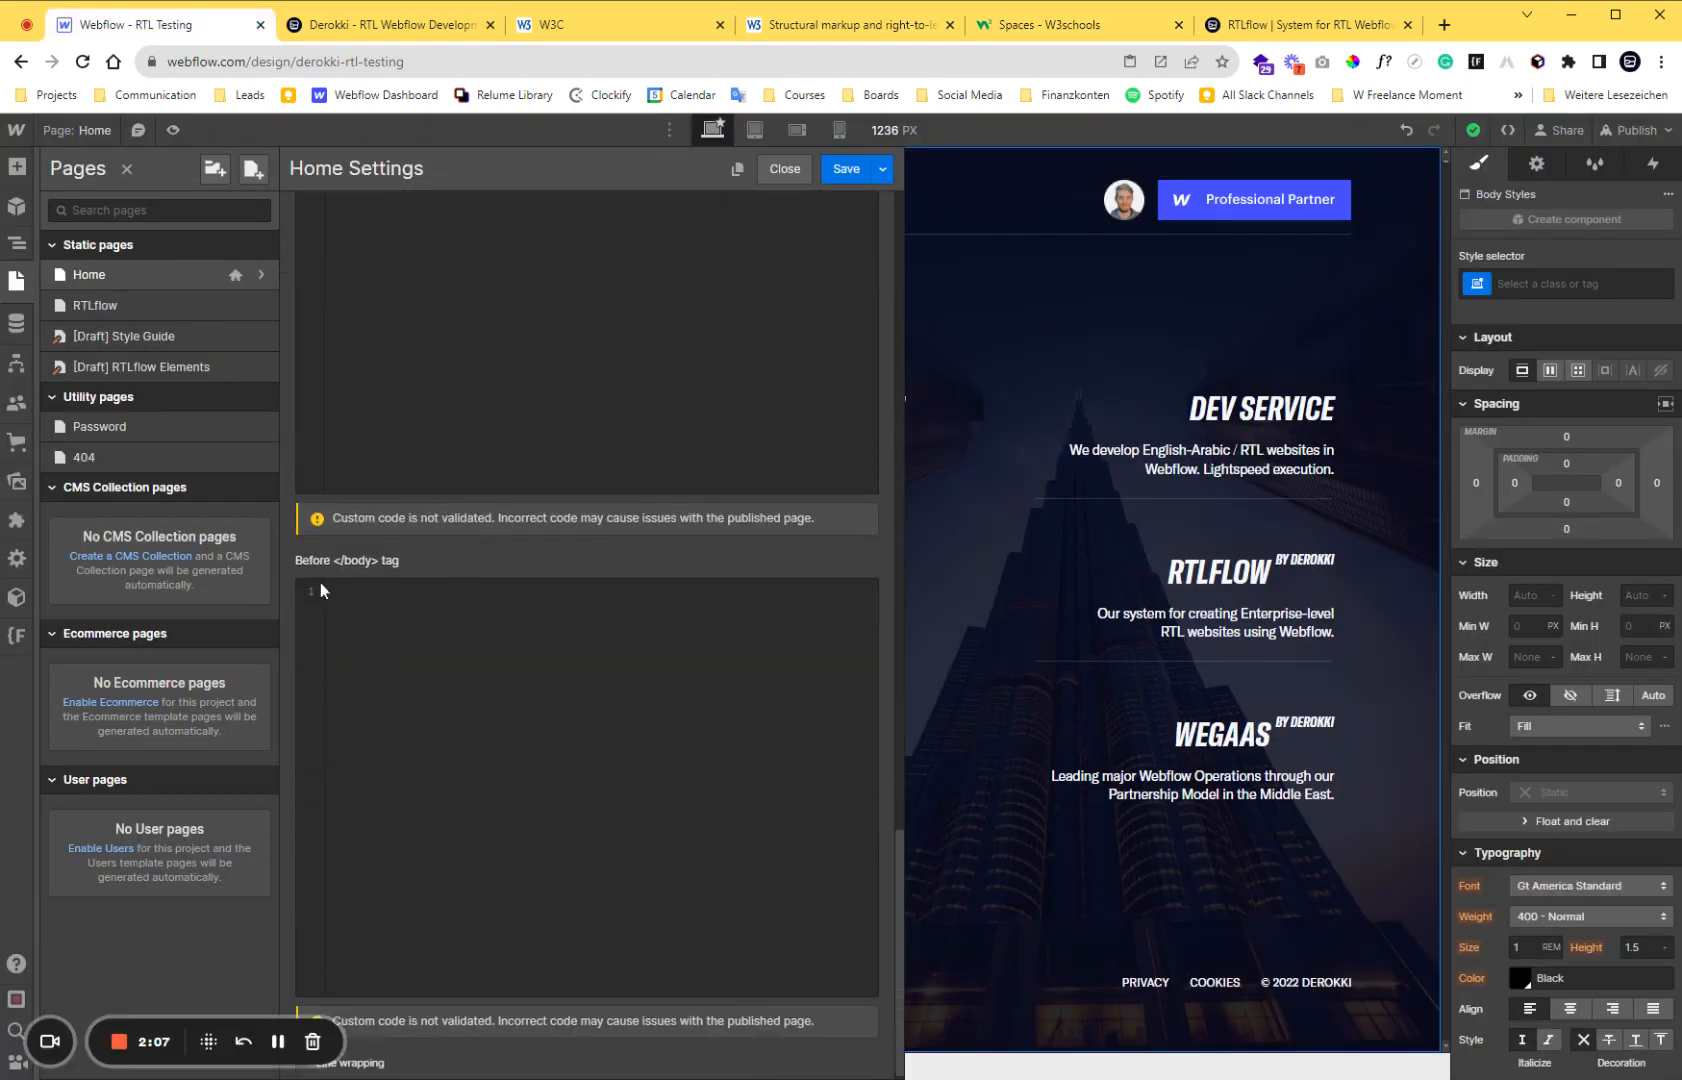
pyautogui.click(1045, 24)
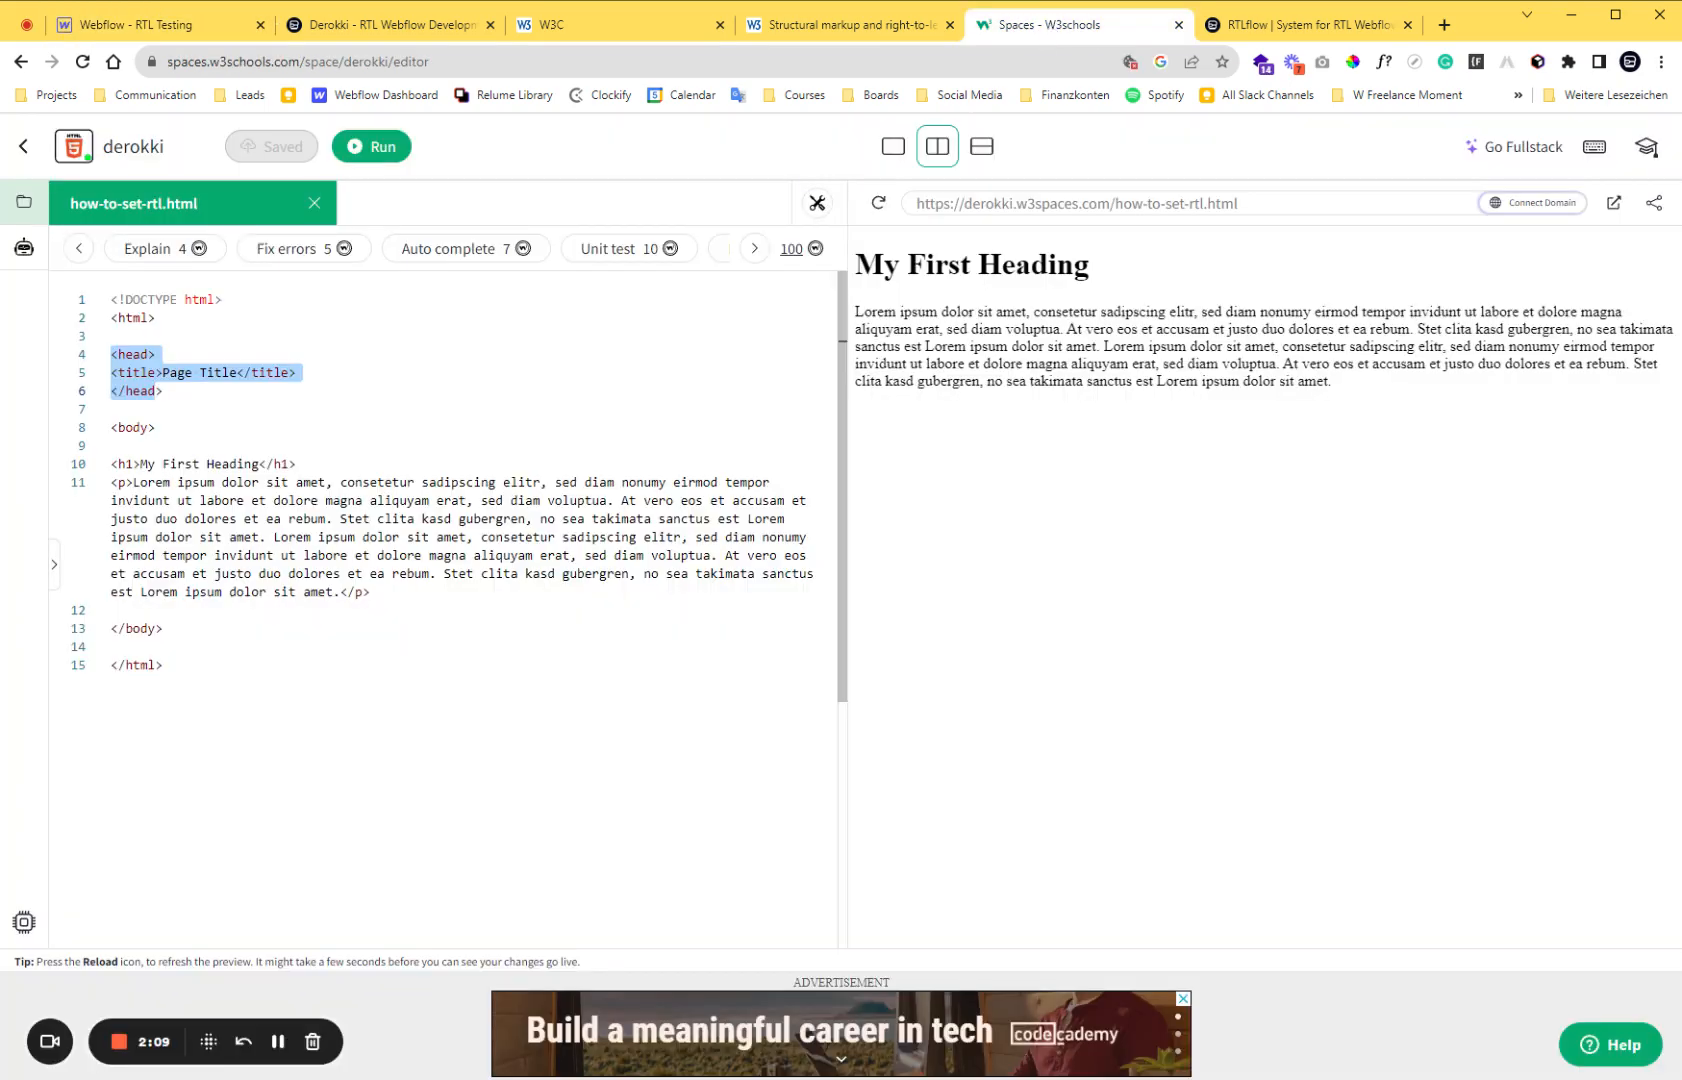
pyautogui.click(155, 391)
pyautogui.click(128, 427)
pyautogui.click(128, 409)
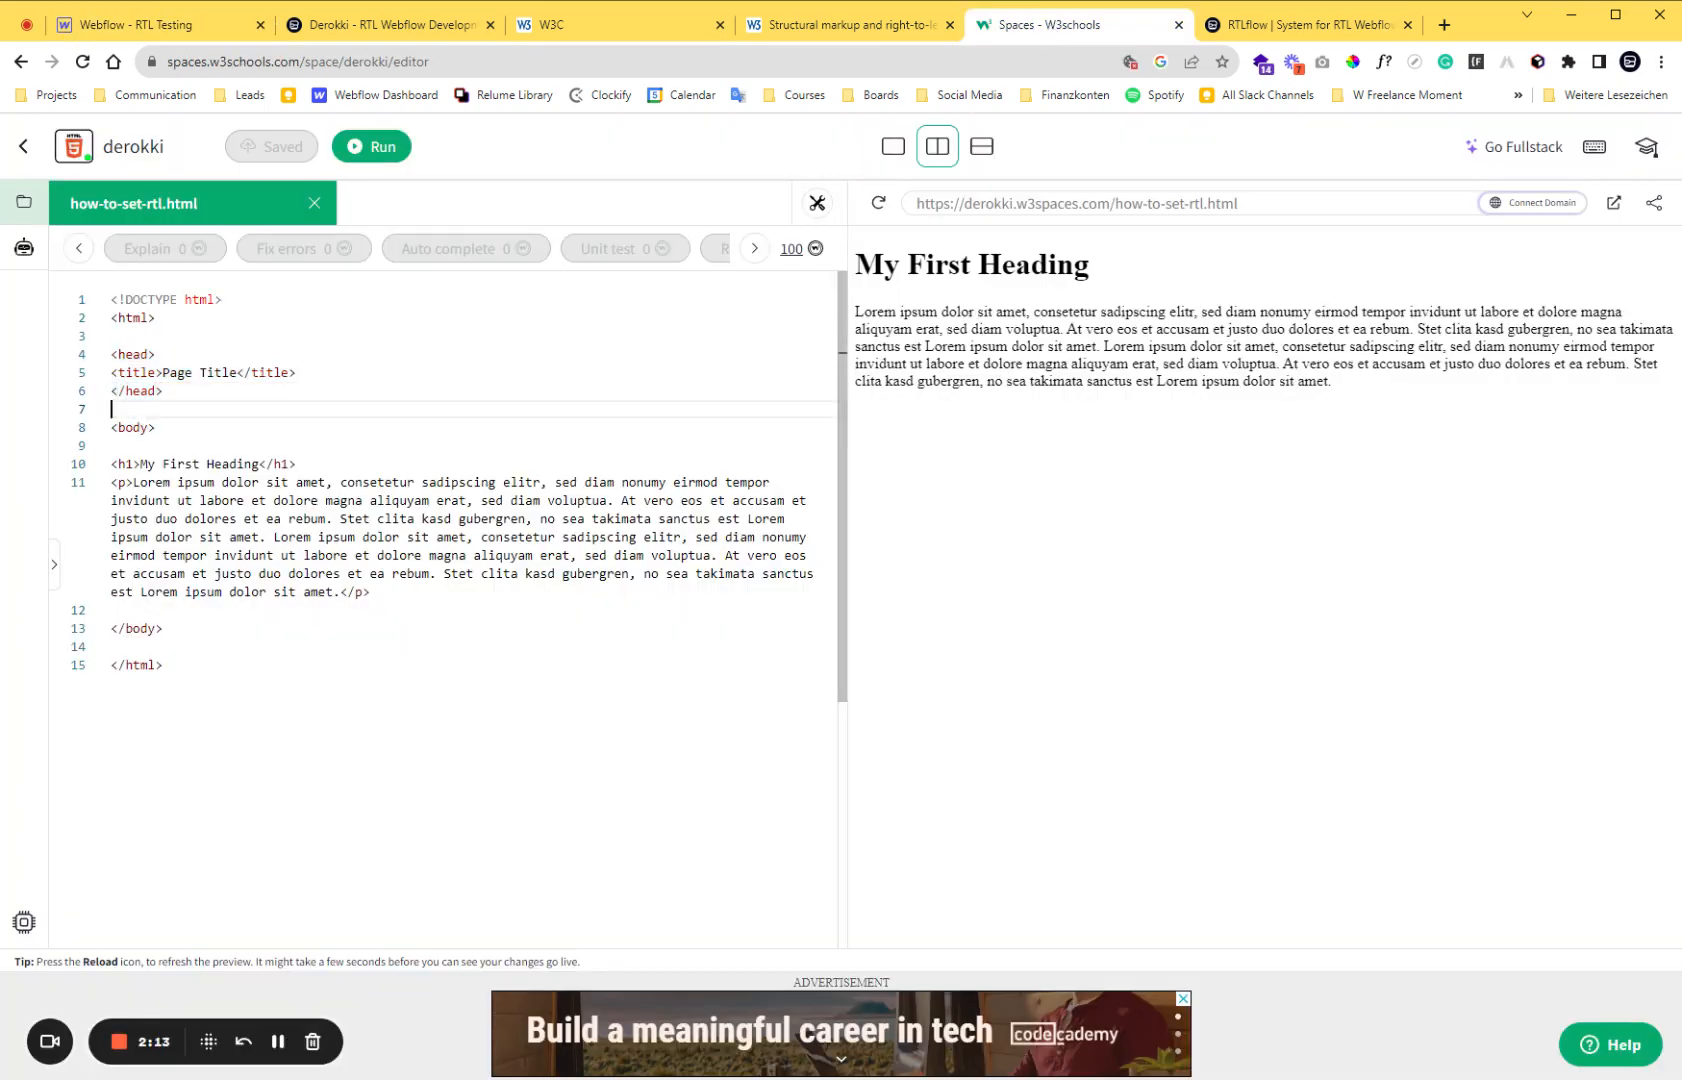
# Add the attribute dir="rtl" to the opening html tag of how-to-set-rtl.html and run the page.
pyautogui.click(148, 318)
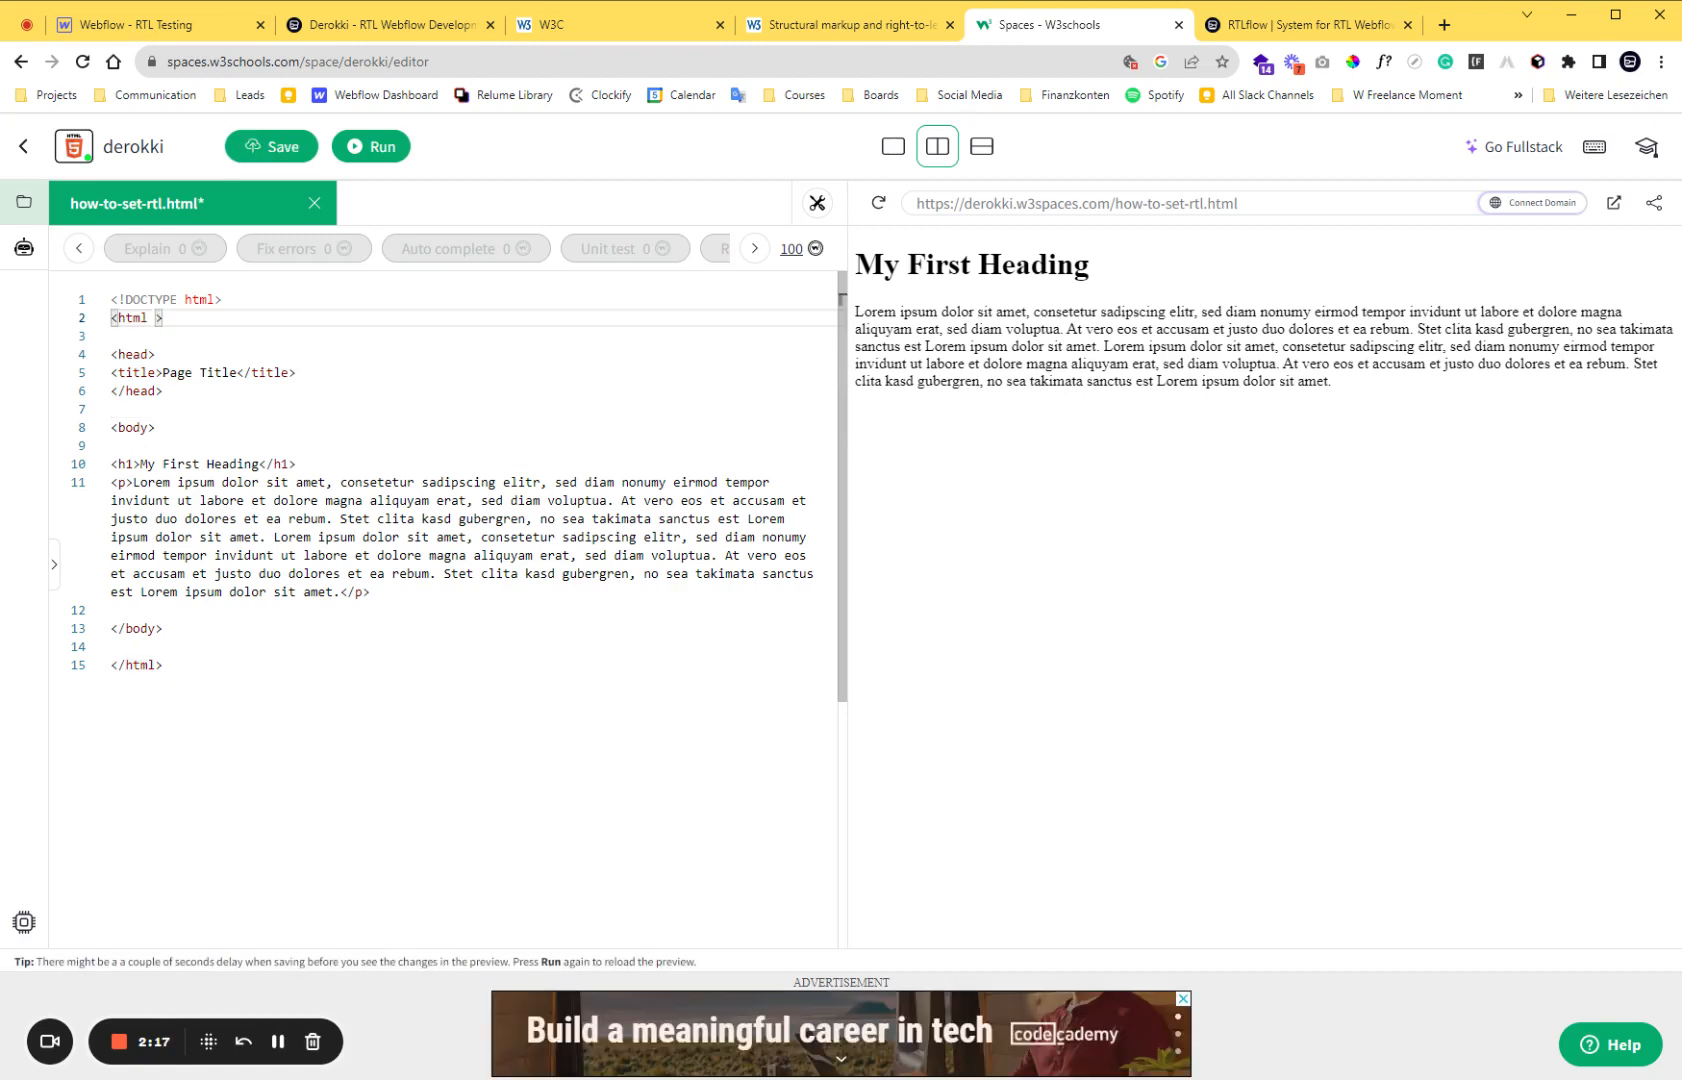
pyautogui.write('dir')
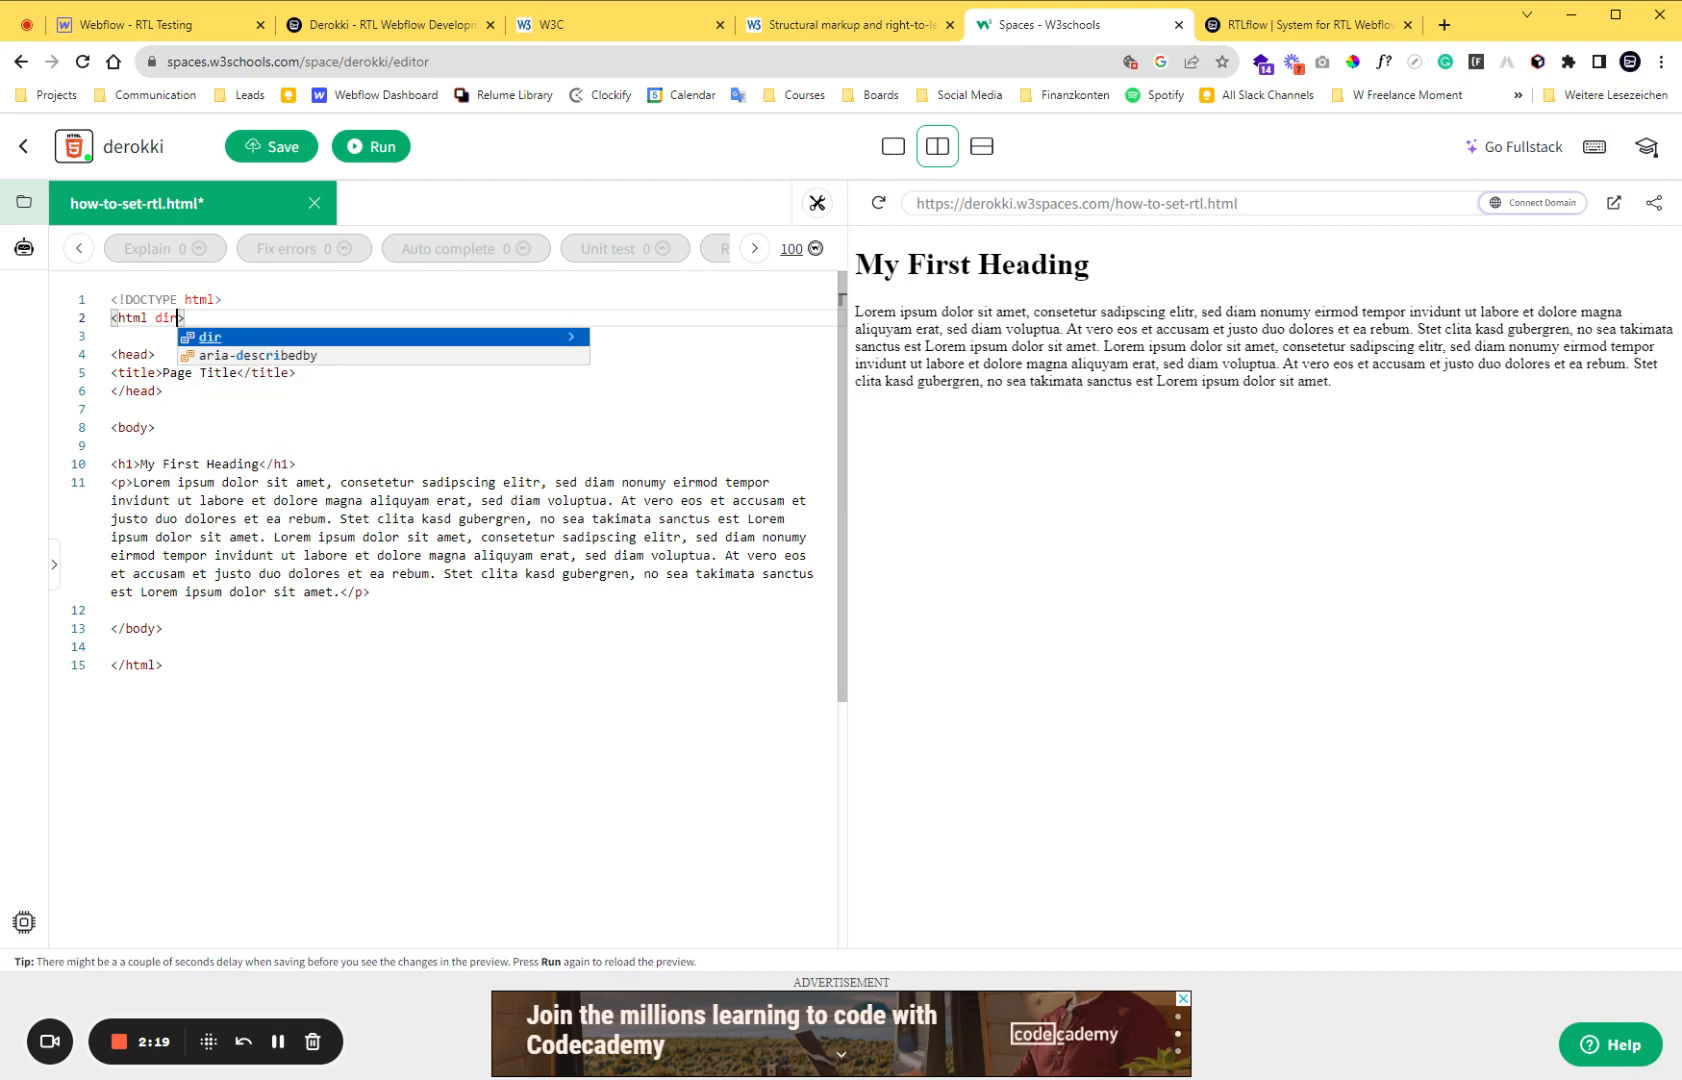
pyautogui.press('Return')
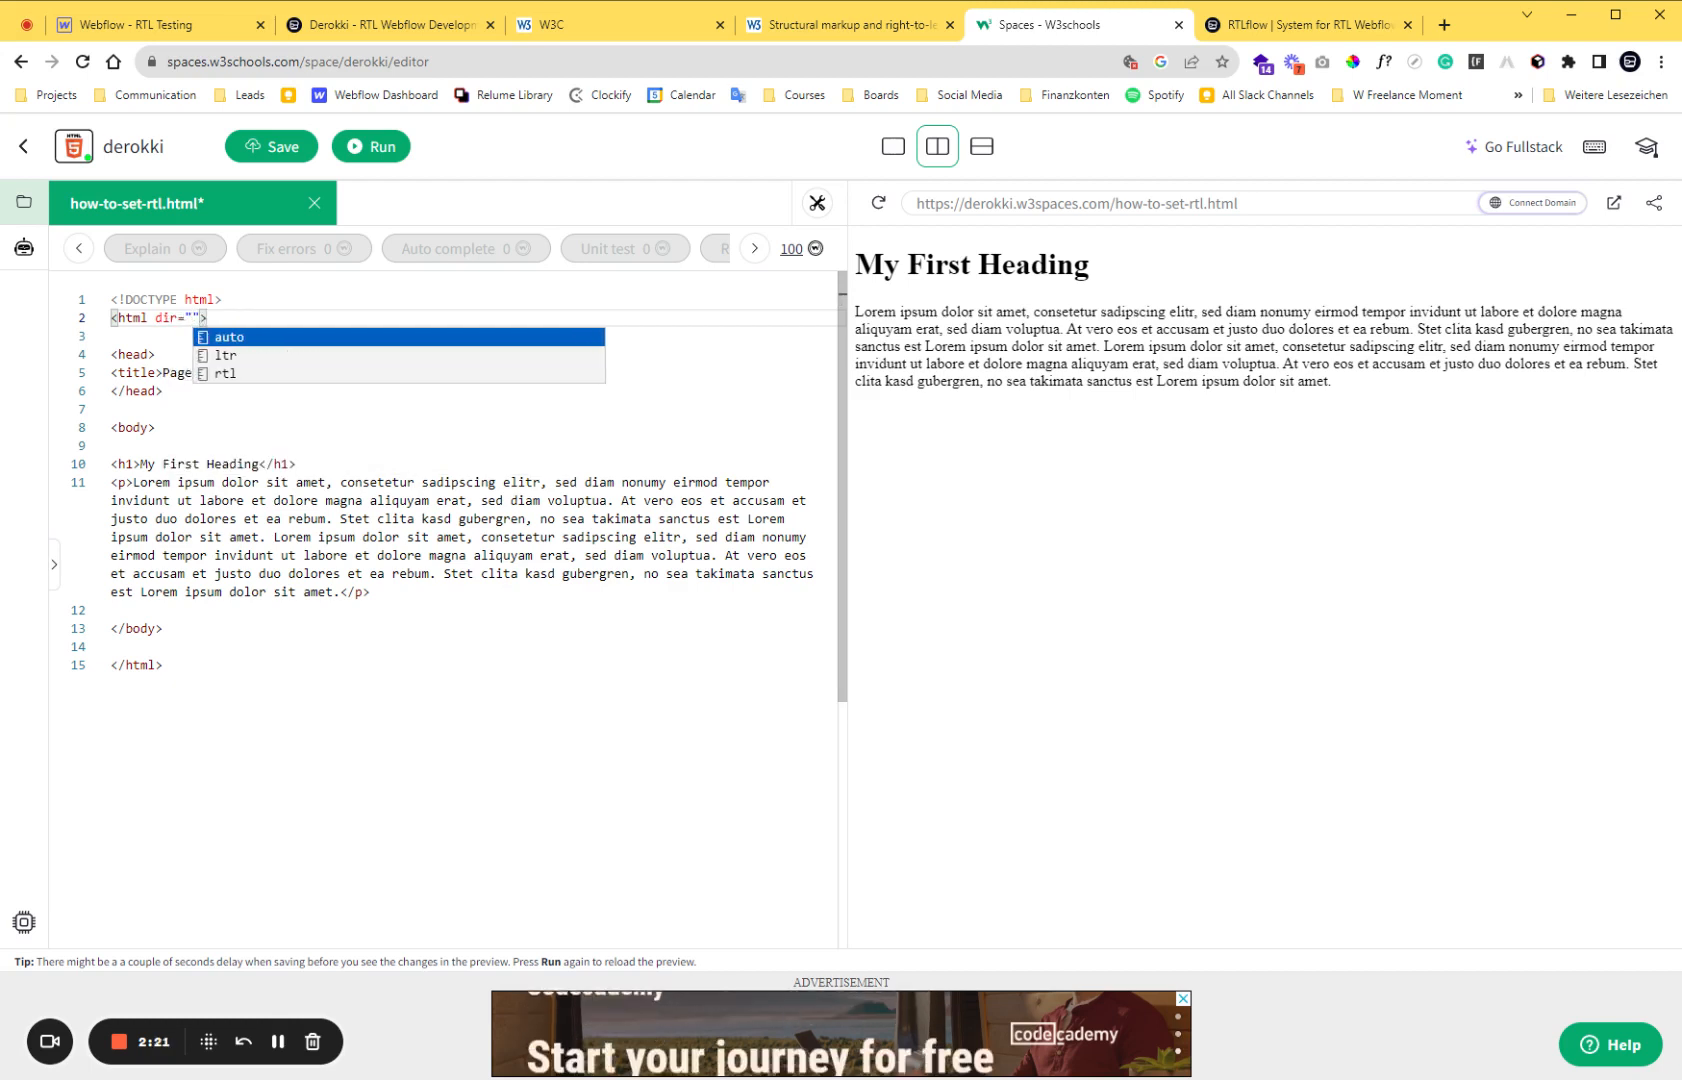
pyautogui.write('rtl')
pyautogui.press('Return')
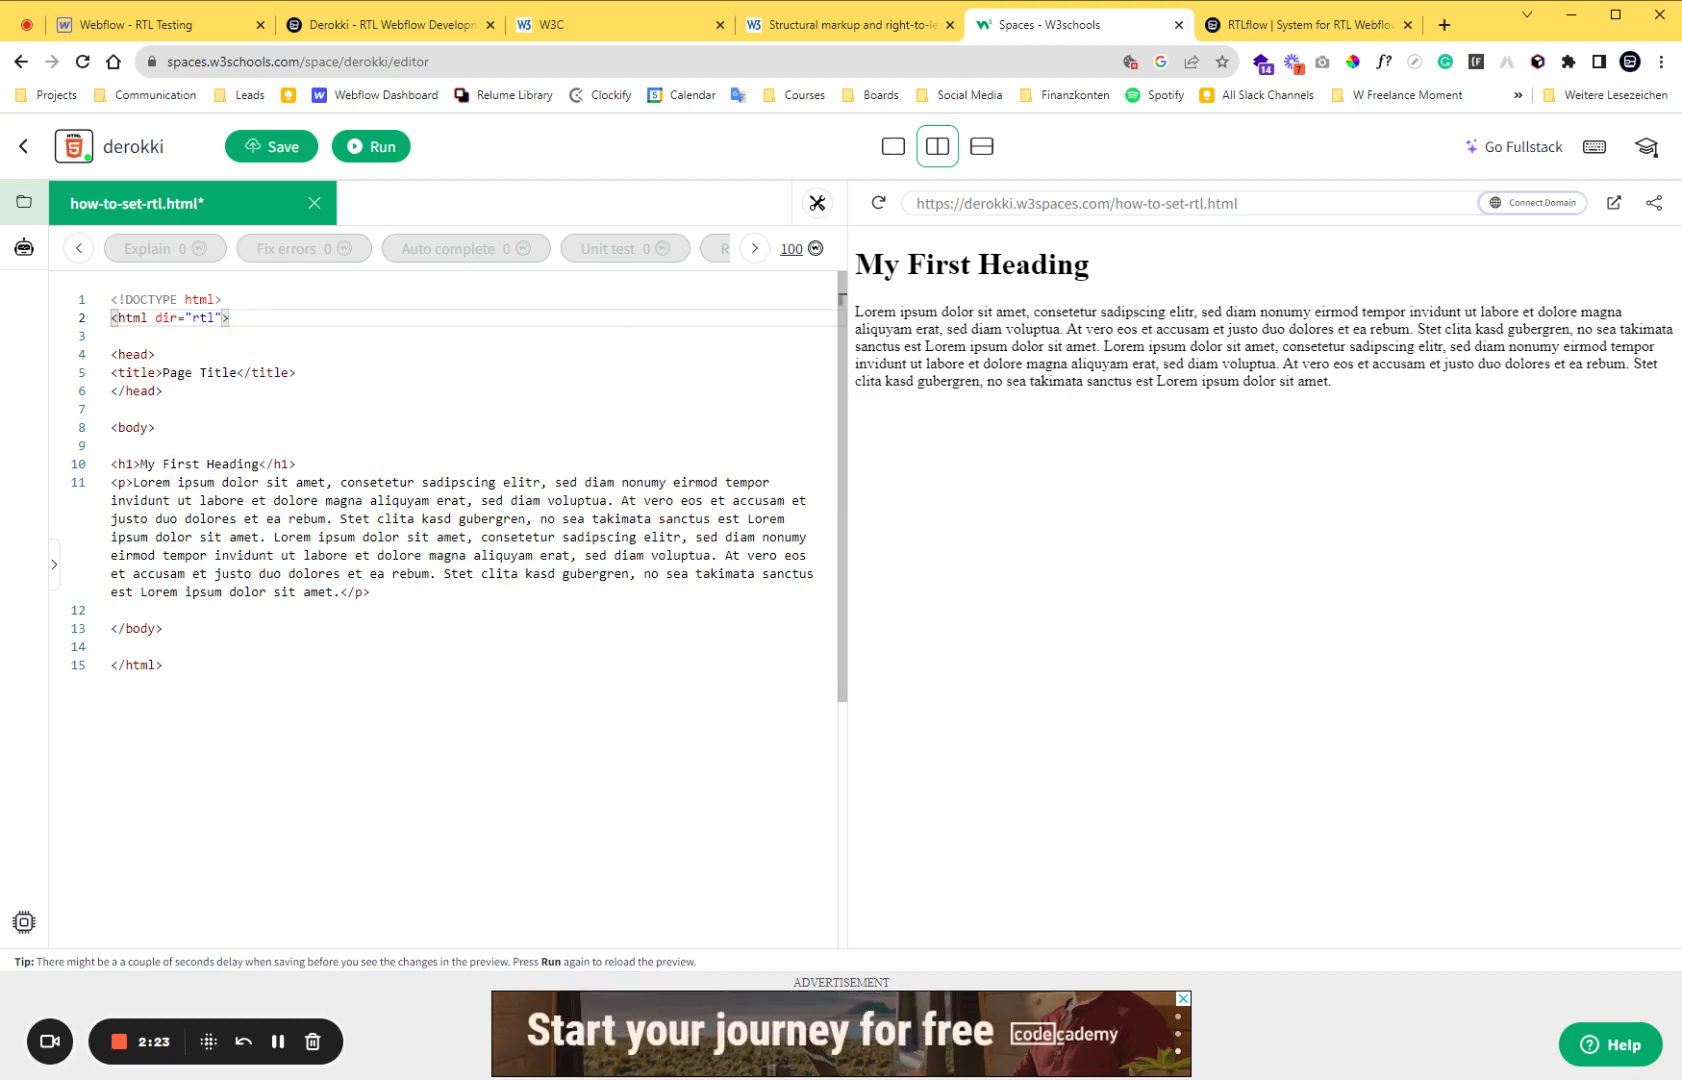
pyautogui.click(375, 147)
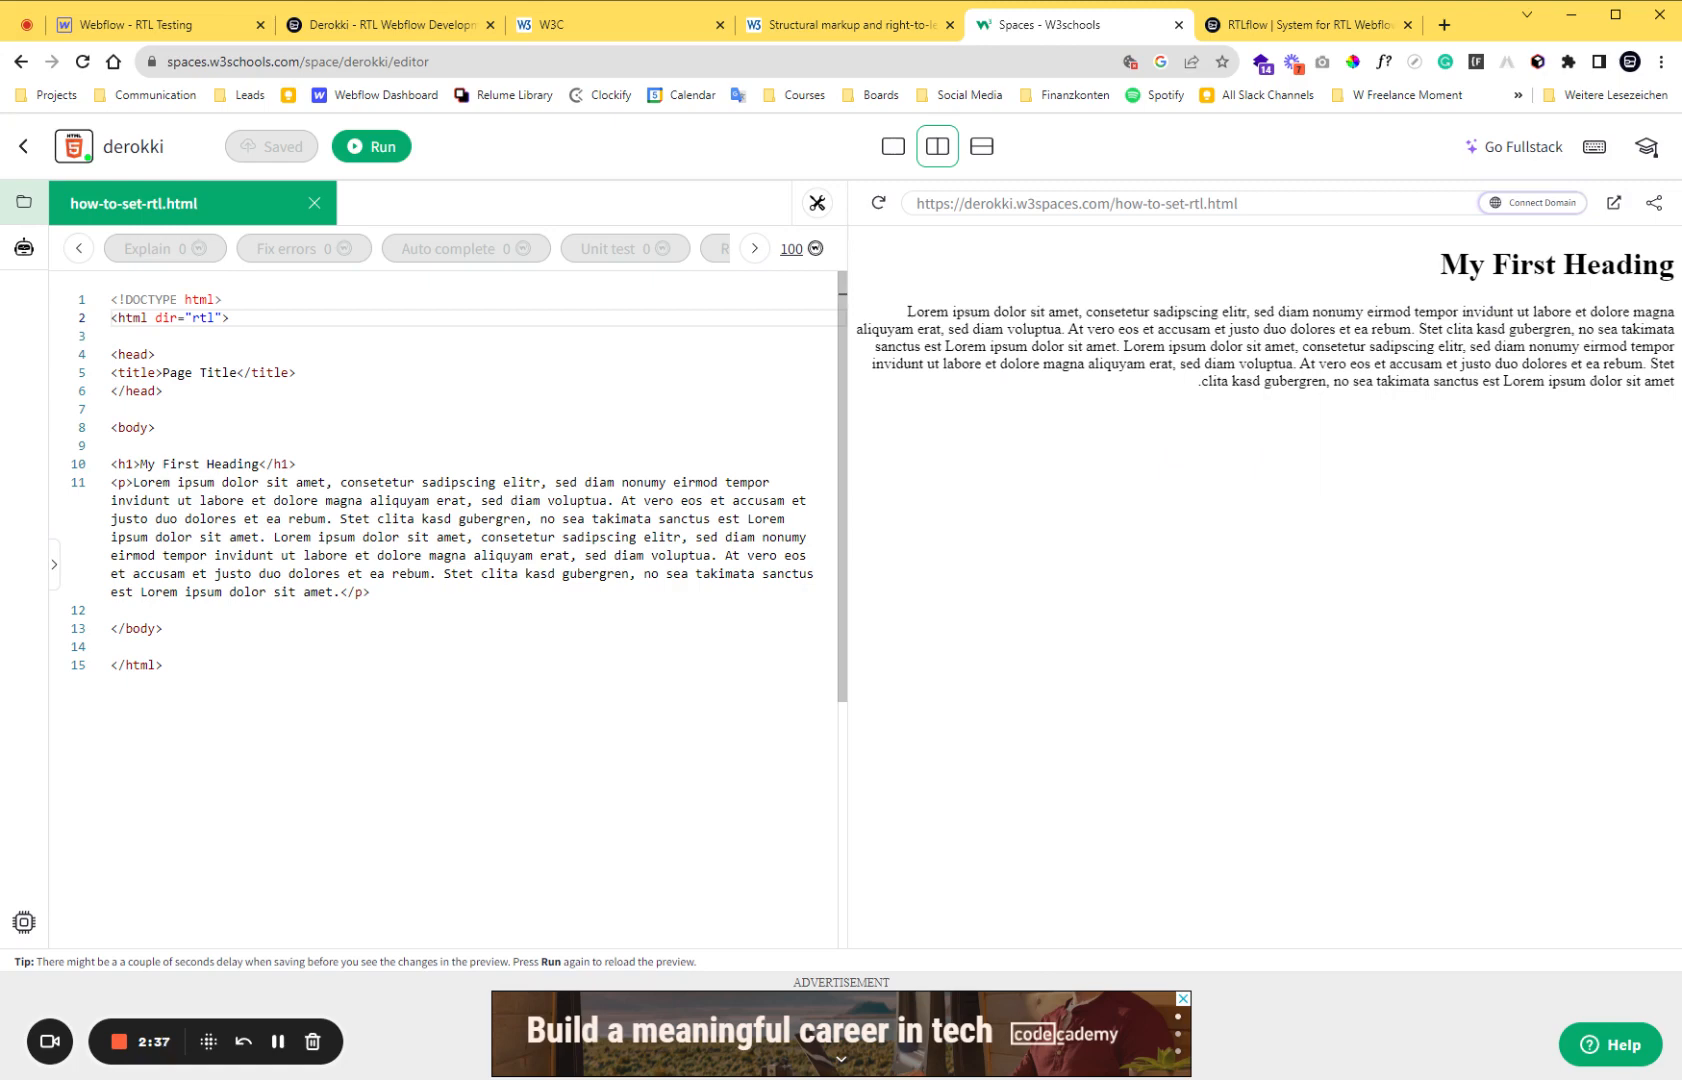
# Switch back to Webflow, close the Home page settings and return to the element structure of the page.
pyautogui.click(168, 26)
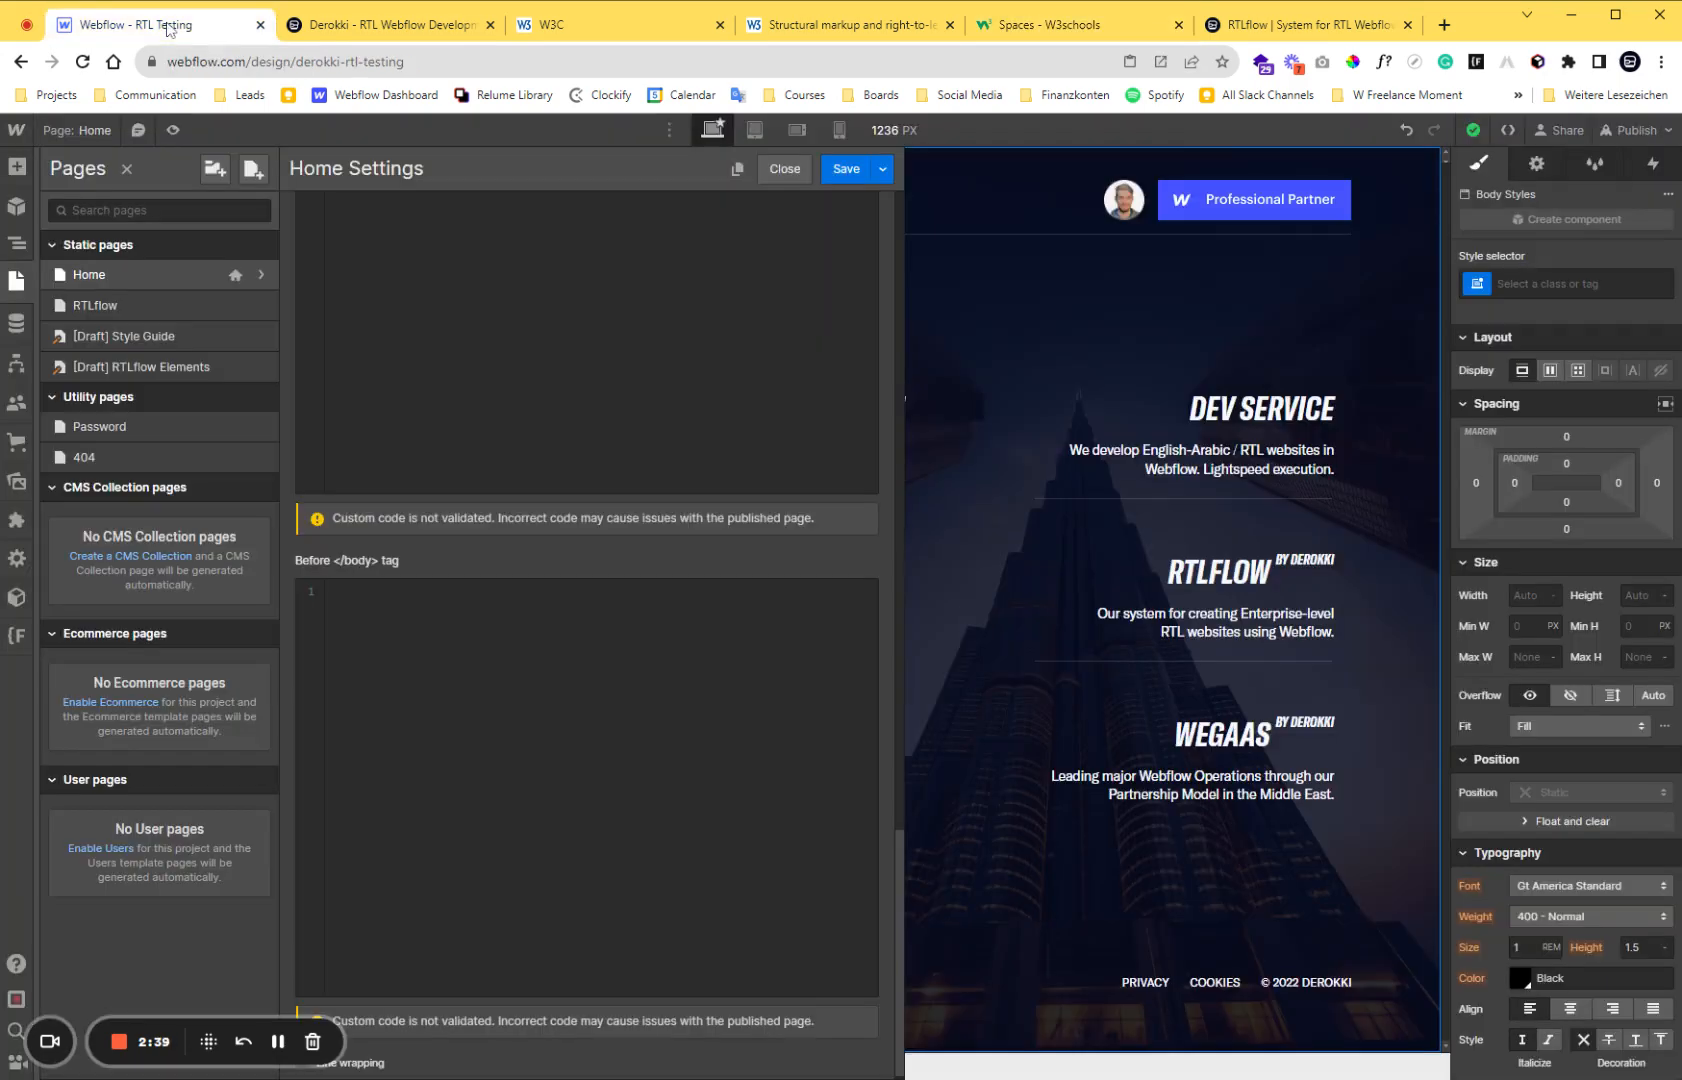
pyautogui.click(785, 169)
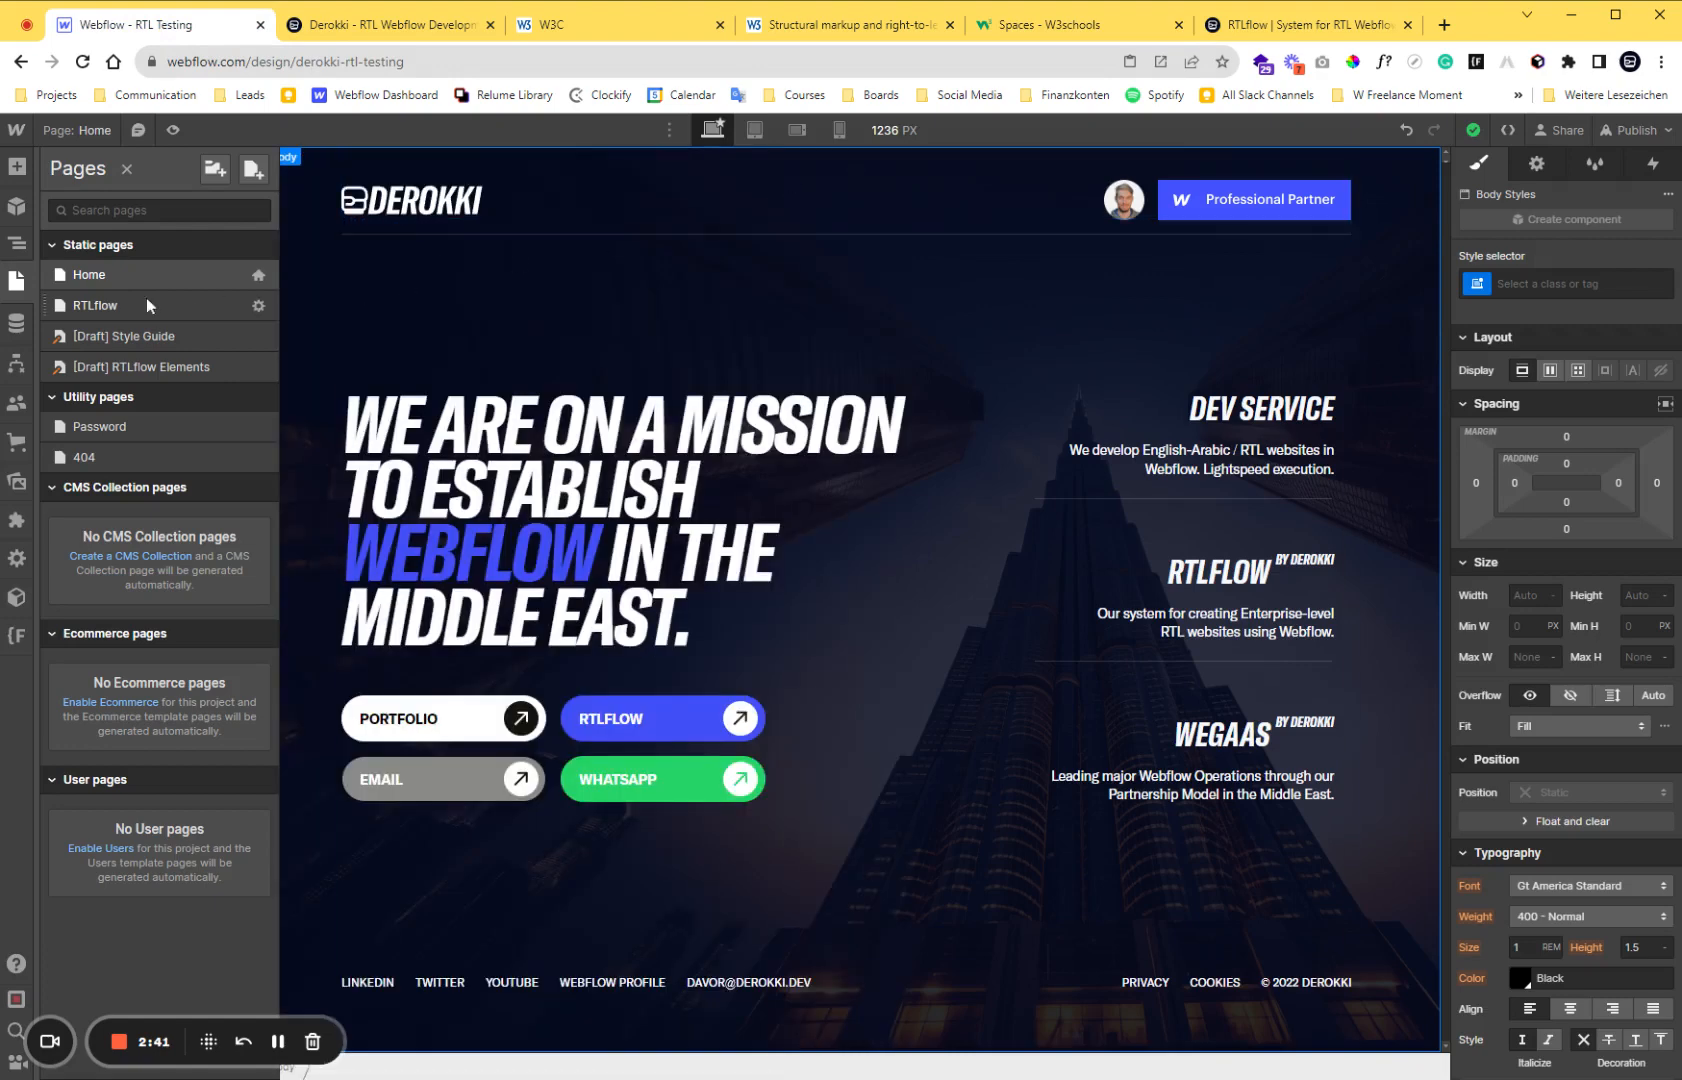
pyautogui.click(25, 283)
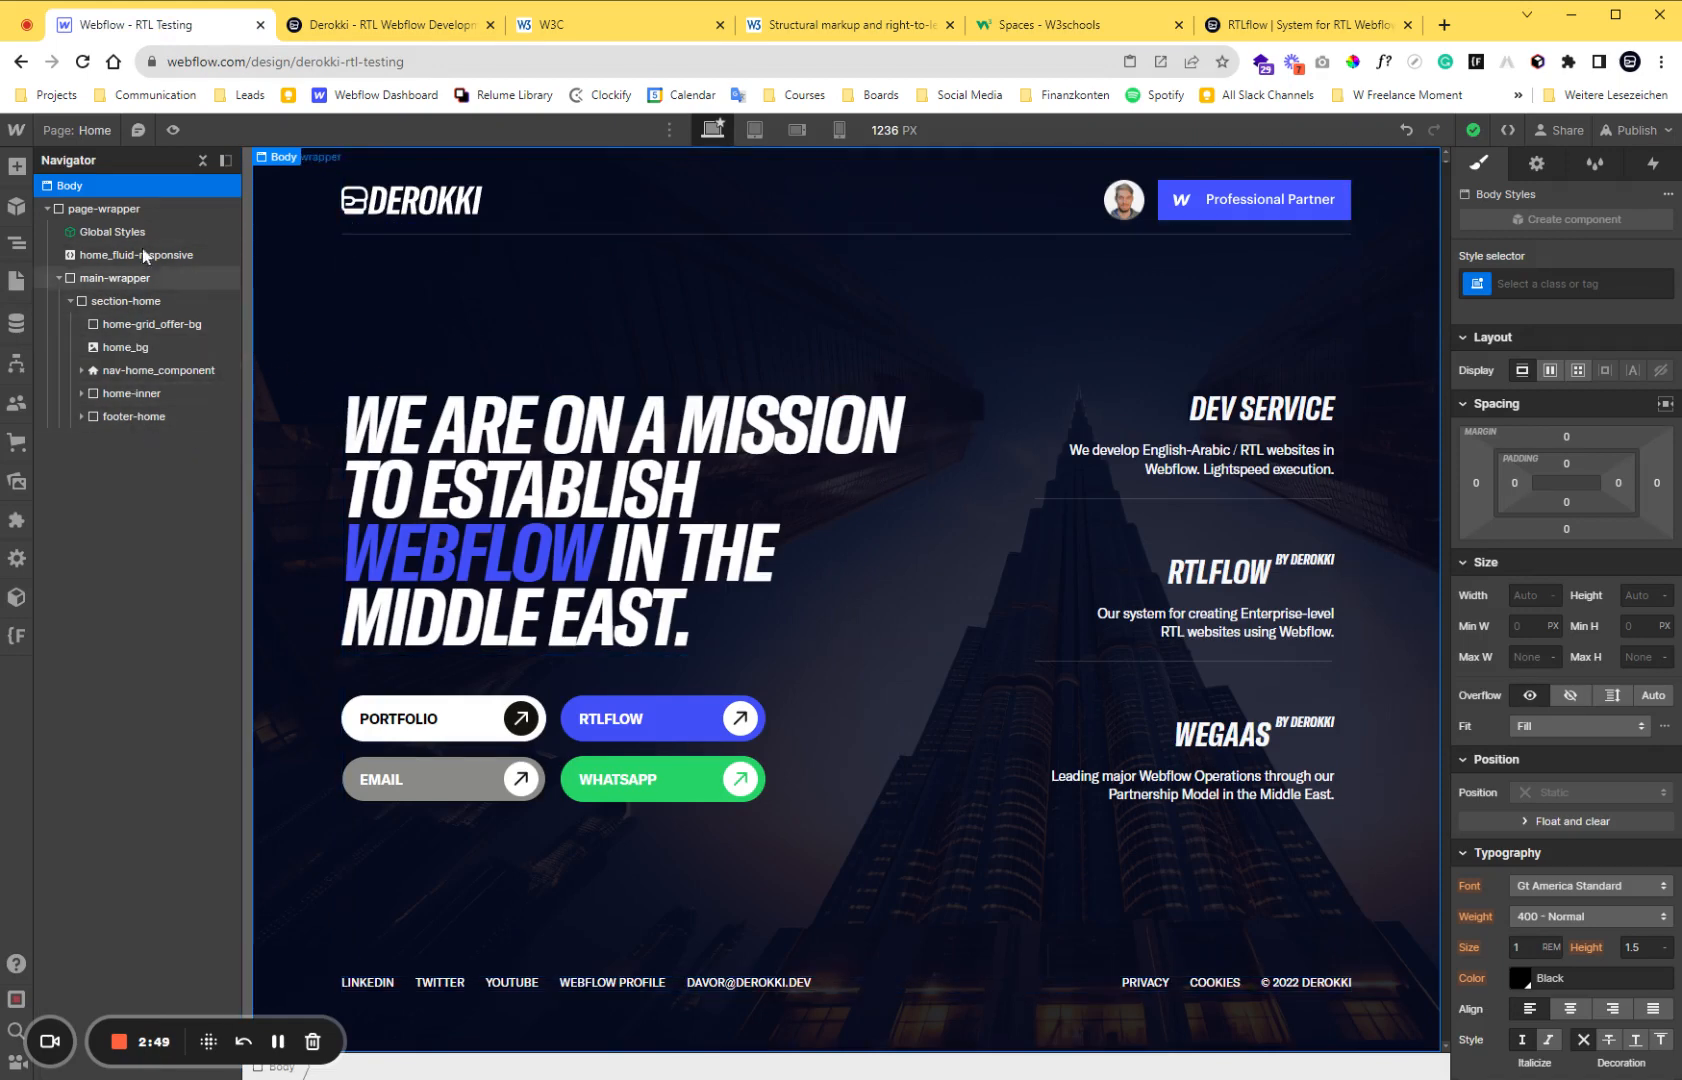
# Add a div block directly below Global Styles in page-wrapper and give it the new class Global RTL Element.
pyautogui.press('a')
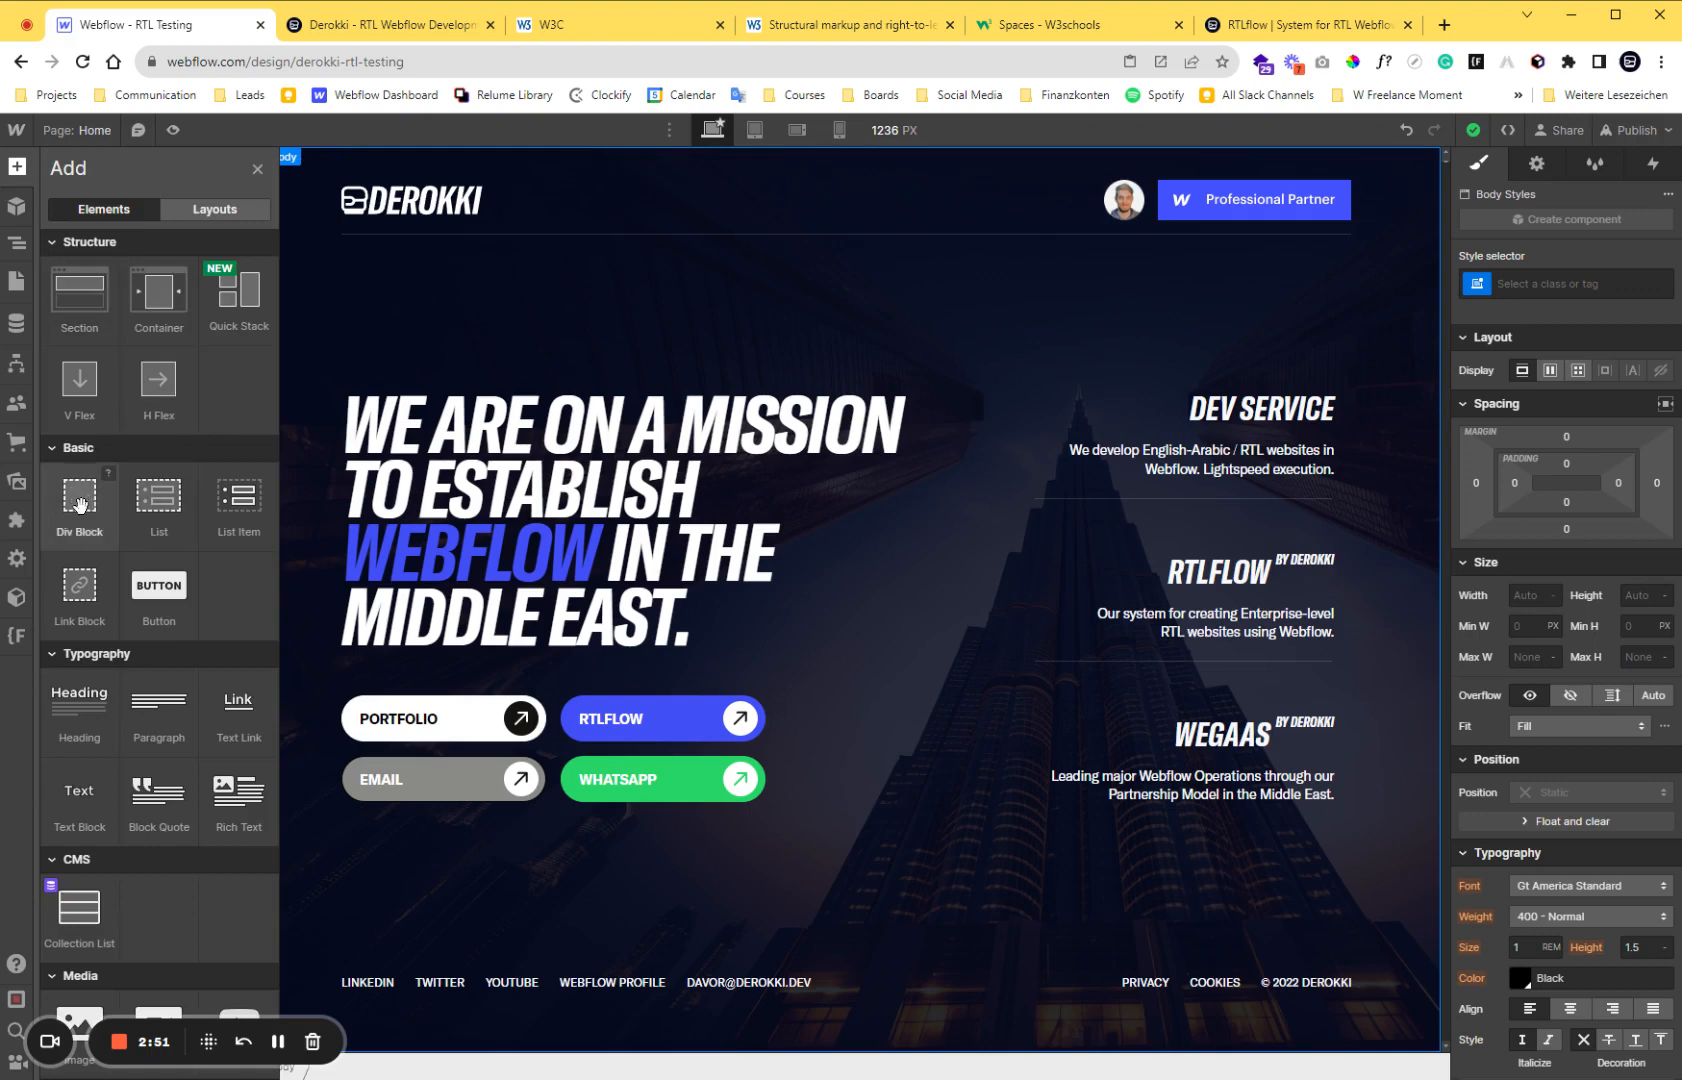
pyautogui.moveTo(80, 500); pyautogui.dragTo(170, 248)
pyautogui.hotkey('ctrl', 'Return')
pyautogui.write('Glo')
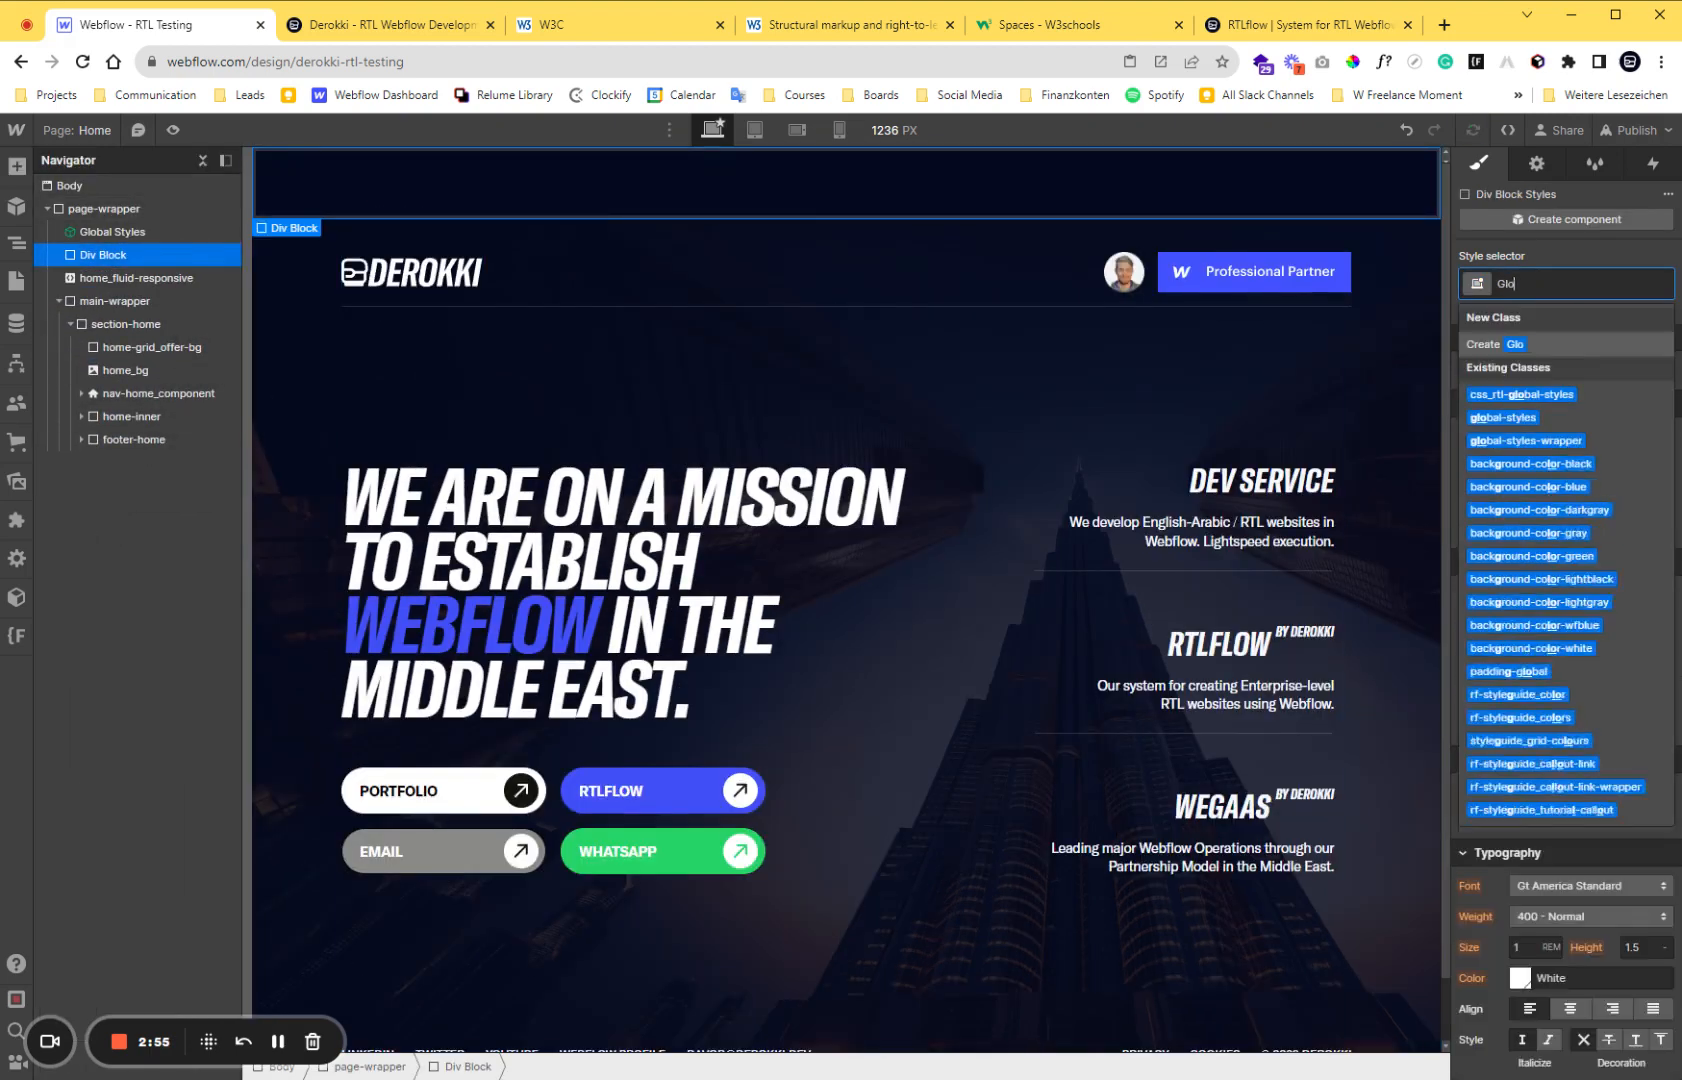
pyautogui.write('bal RTL Element')
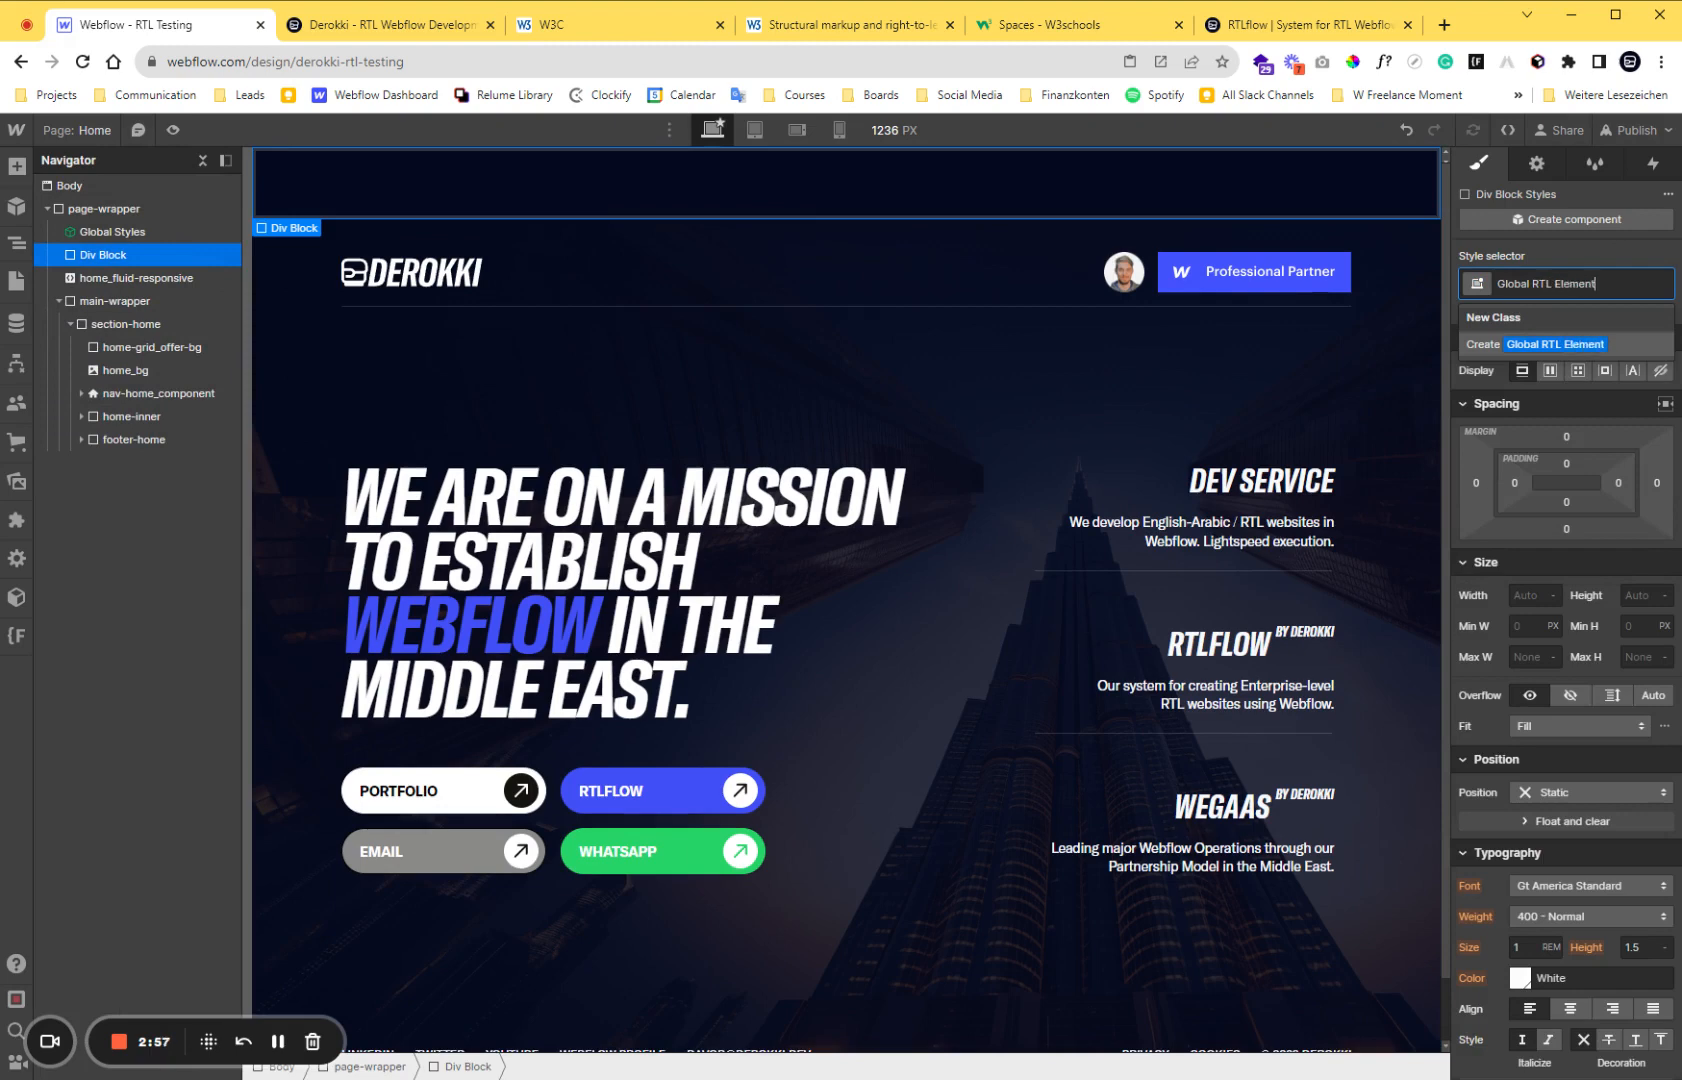
pyautogui.press('Return')
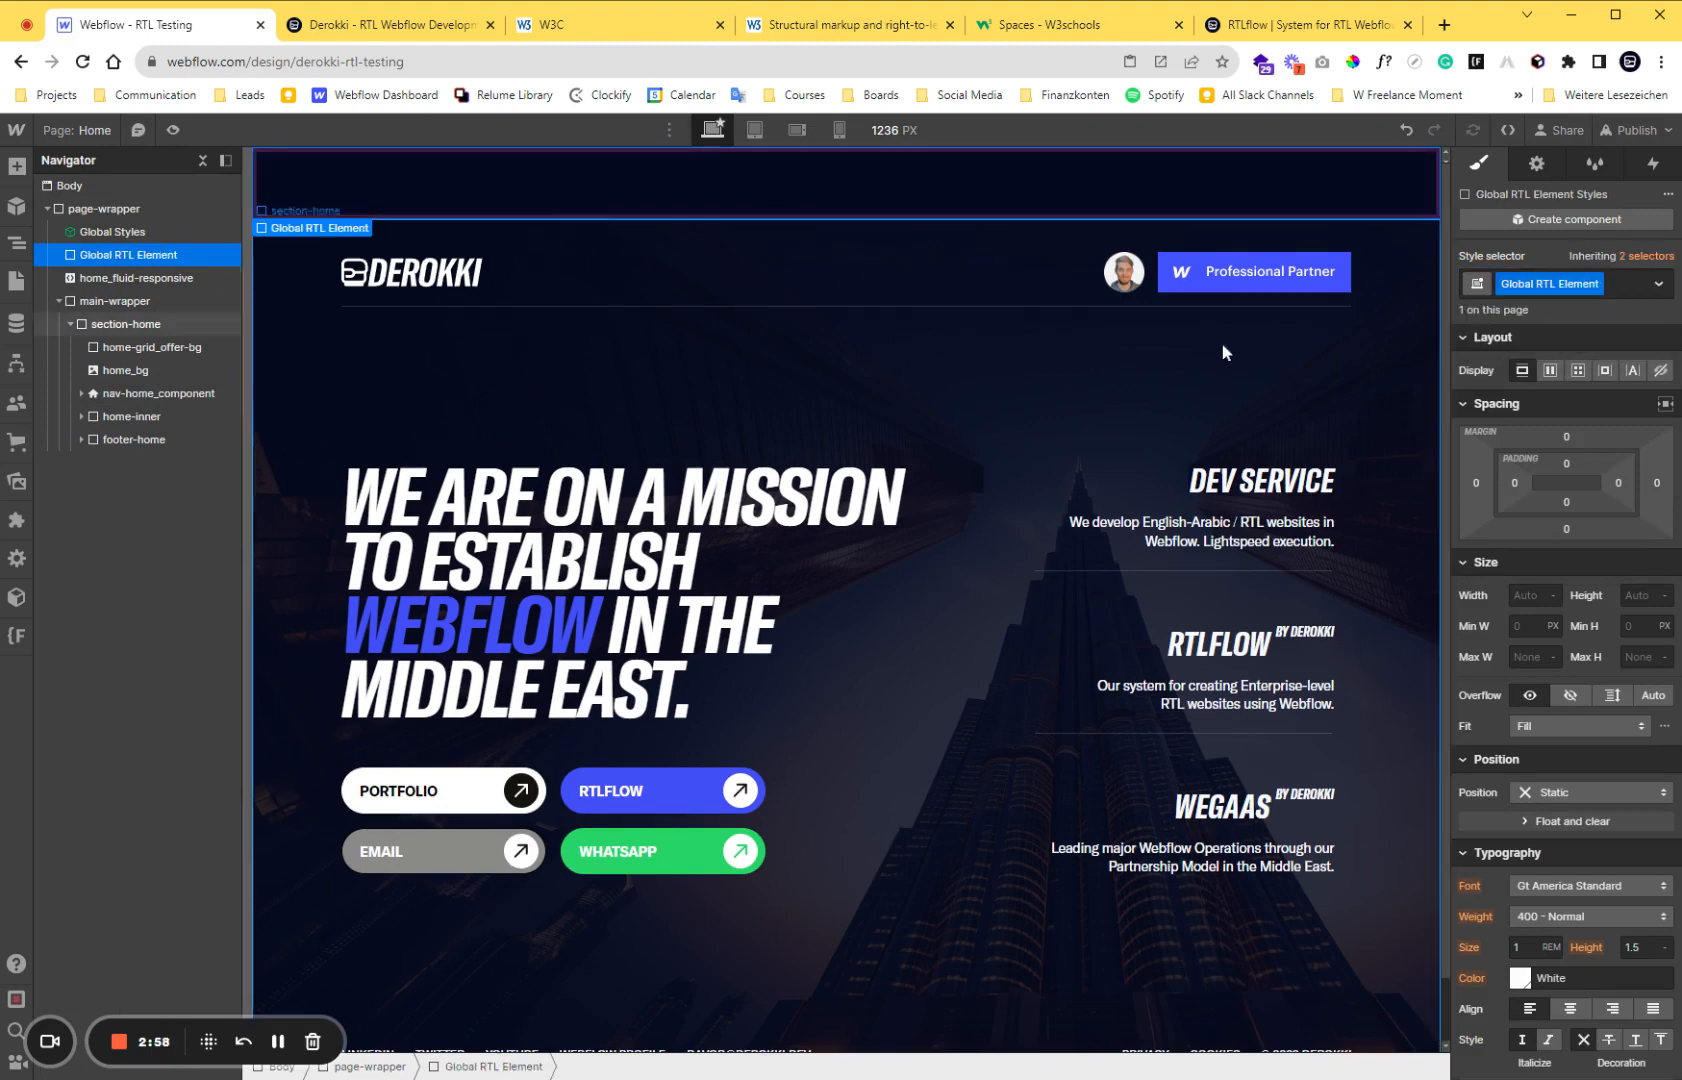
# Add an HTML Embed inside Global RTL Element and close its code editor without entering code.
pyautogui.click(16, 166)
pyautogui.scroll(-5, 126, 466)
pyautogui.scroll(-5, 126, 466)
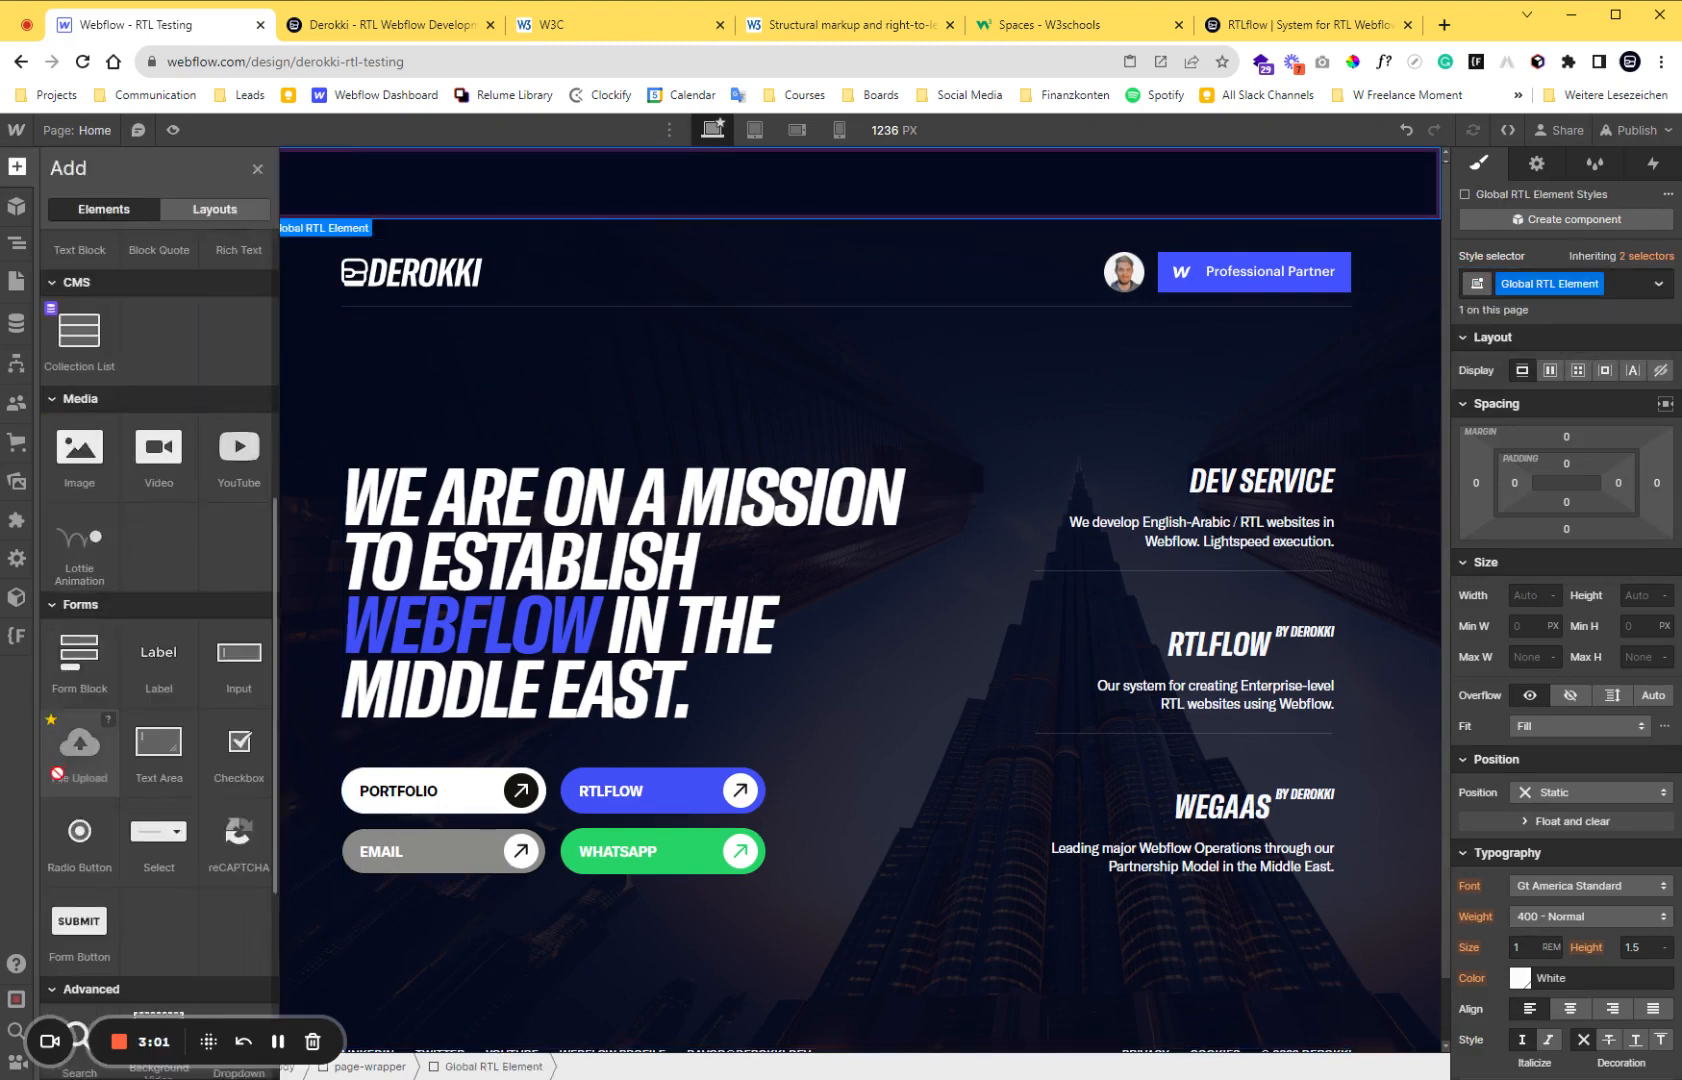
pyautogui.moveTo(79, 742); pyautogui.dragTo(197, 279)
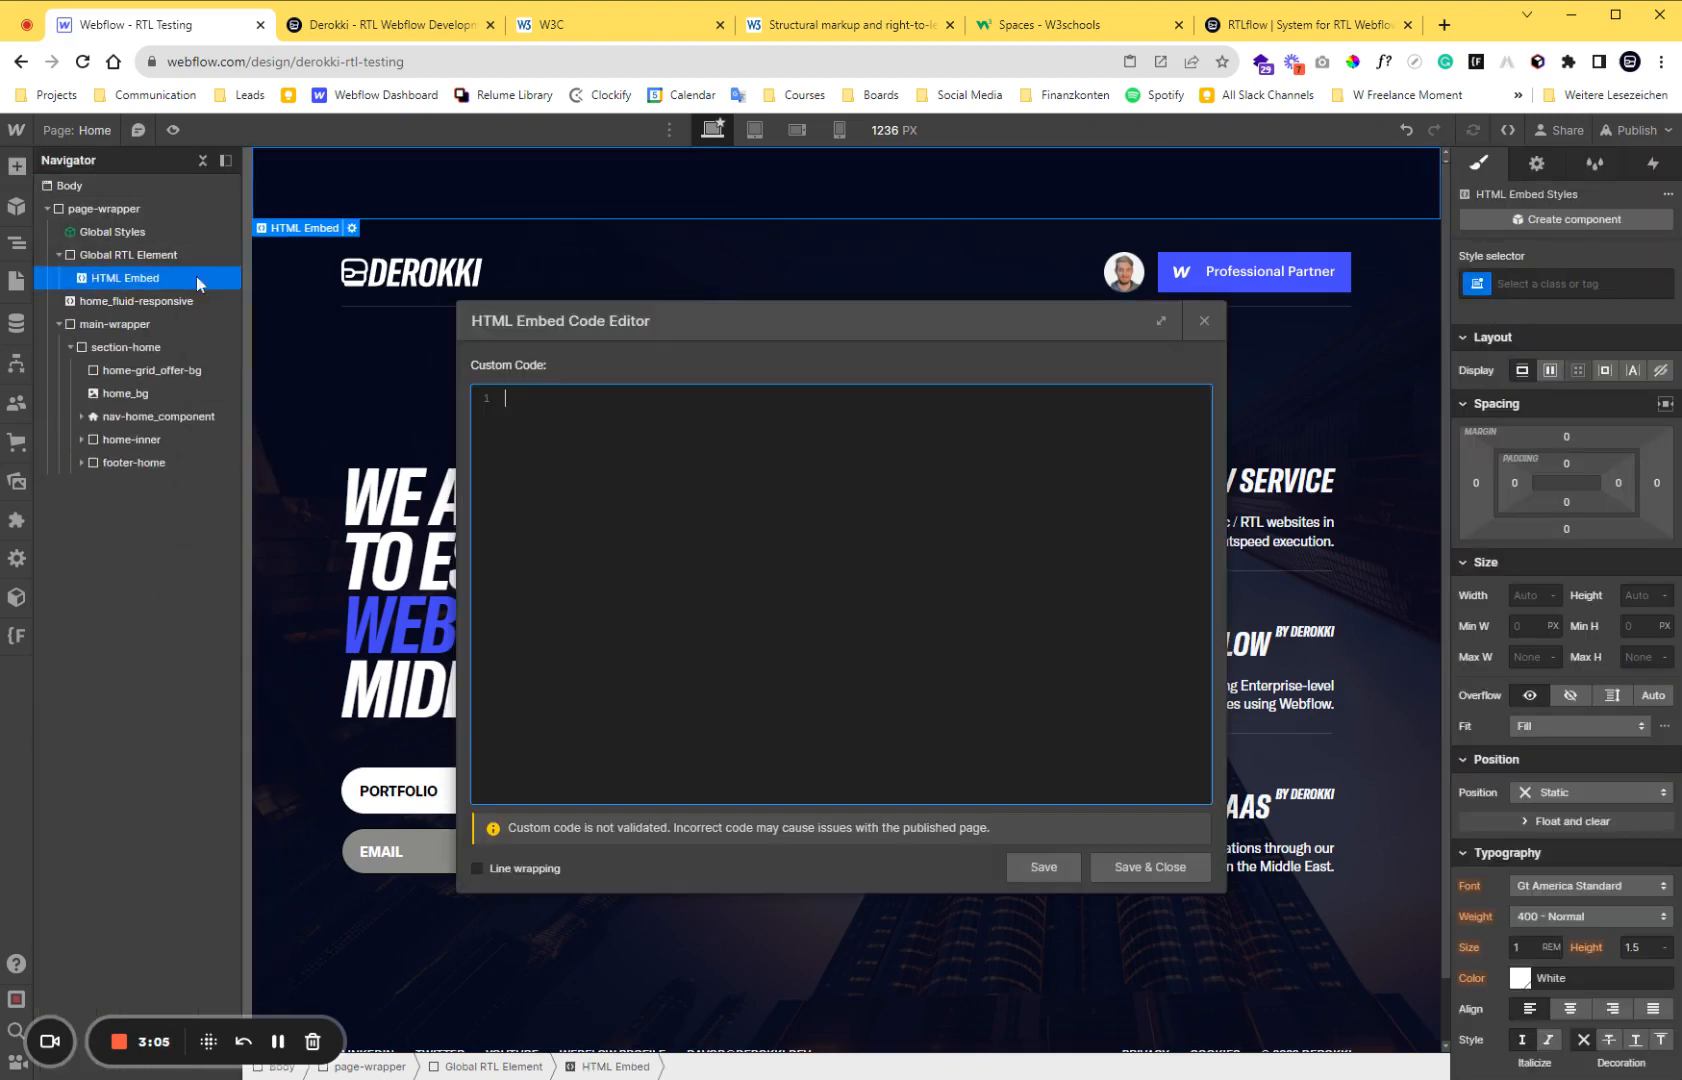
pyautogui.press('Escape')
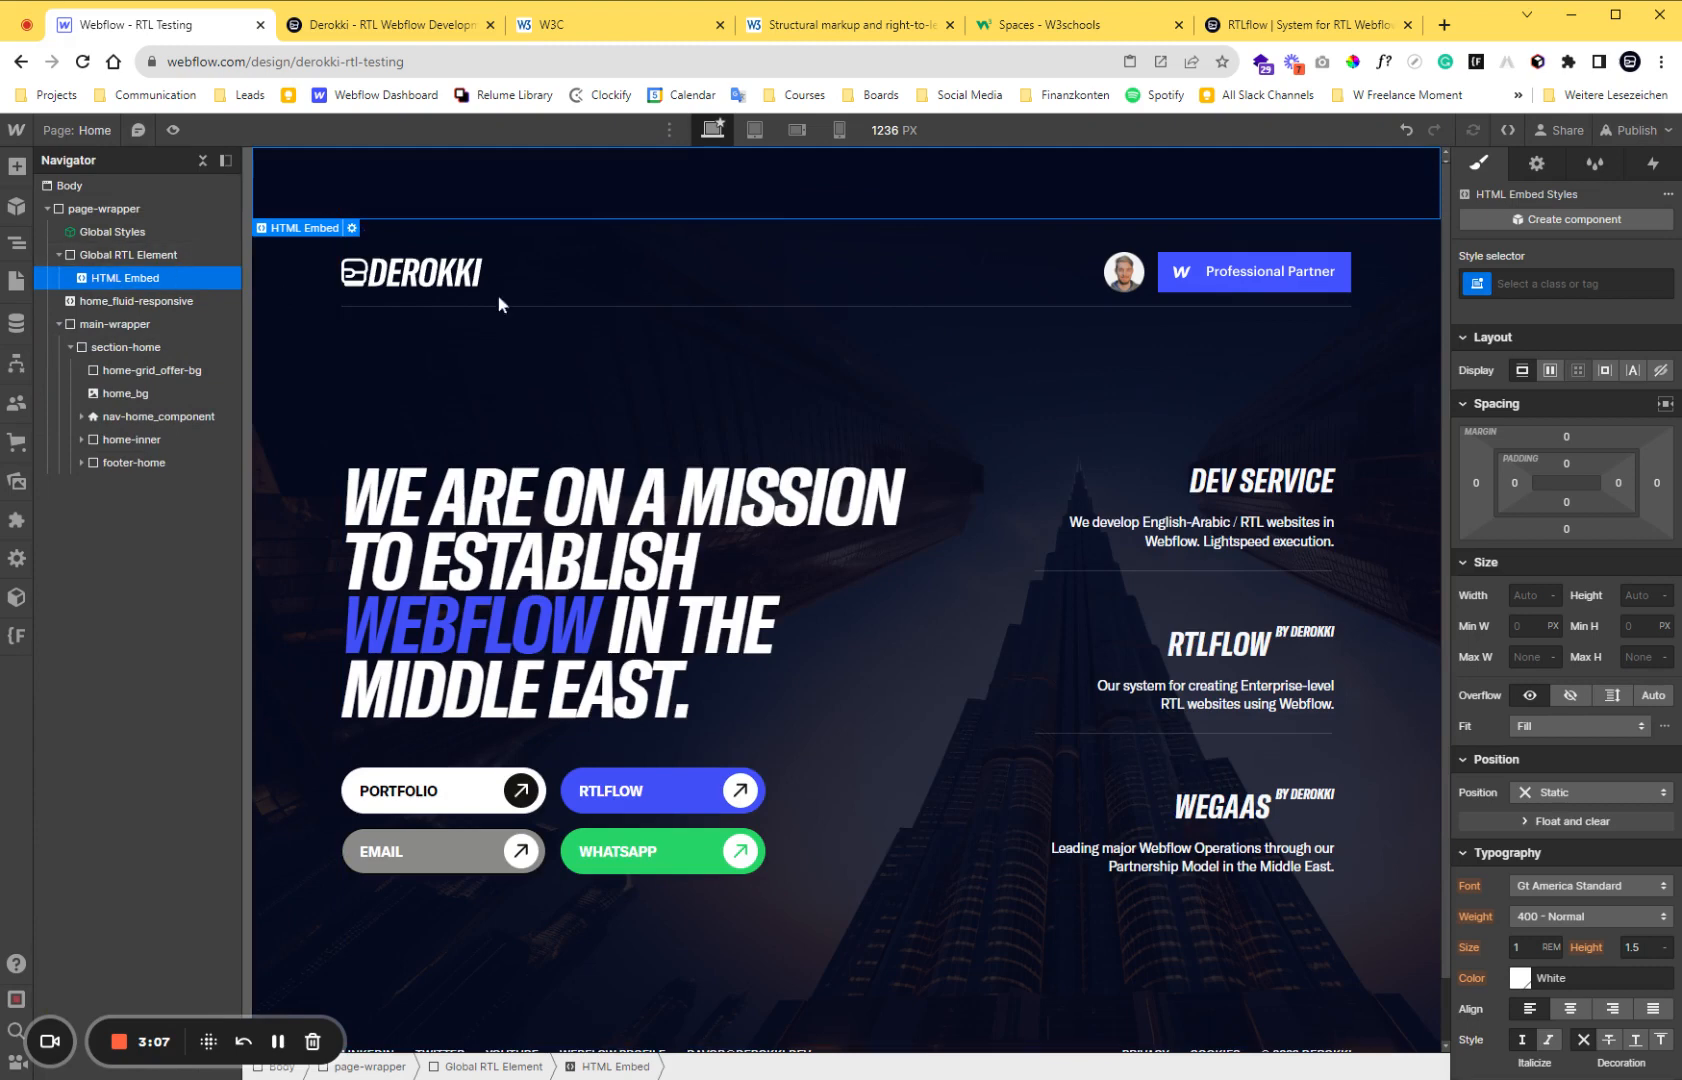
# Give the new HTML Embed the new class js_direction.
pyautogui.click(1524, 290)
pyautogui.write('js')
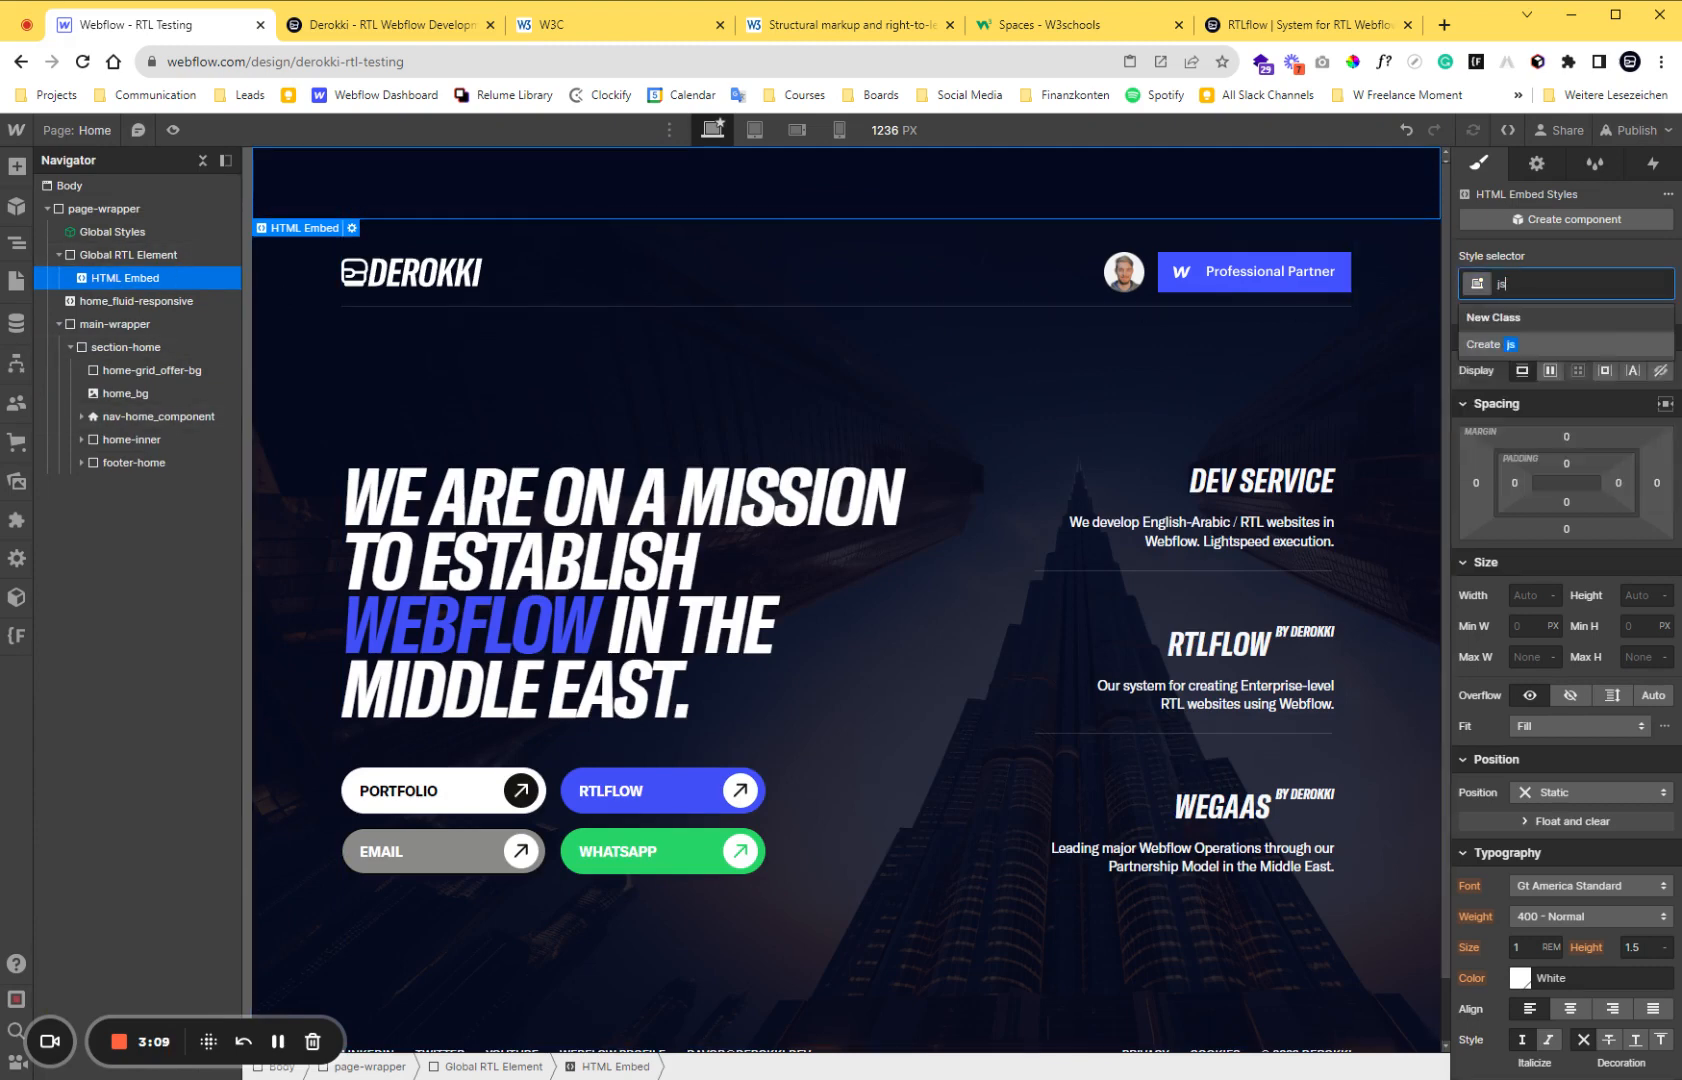
pyautogui.write('_direction')
pyautogui.press('Return')
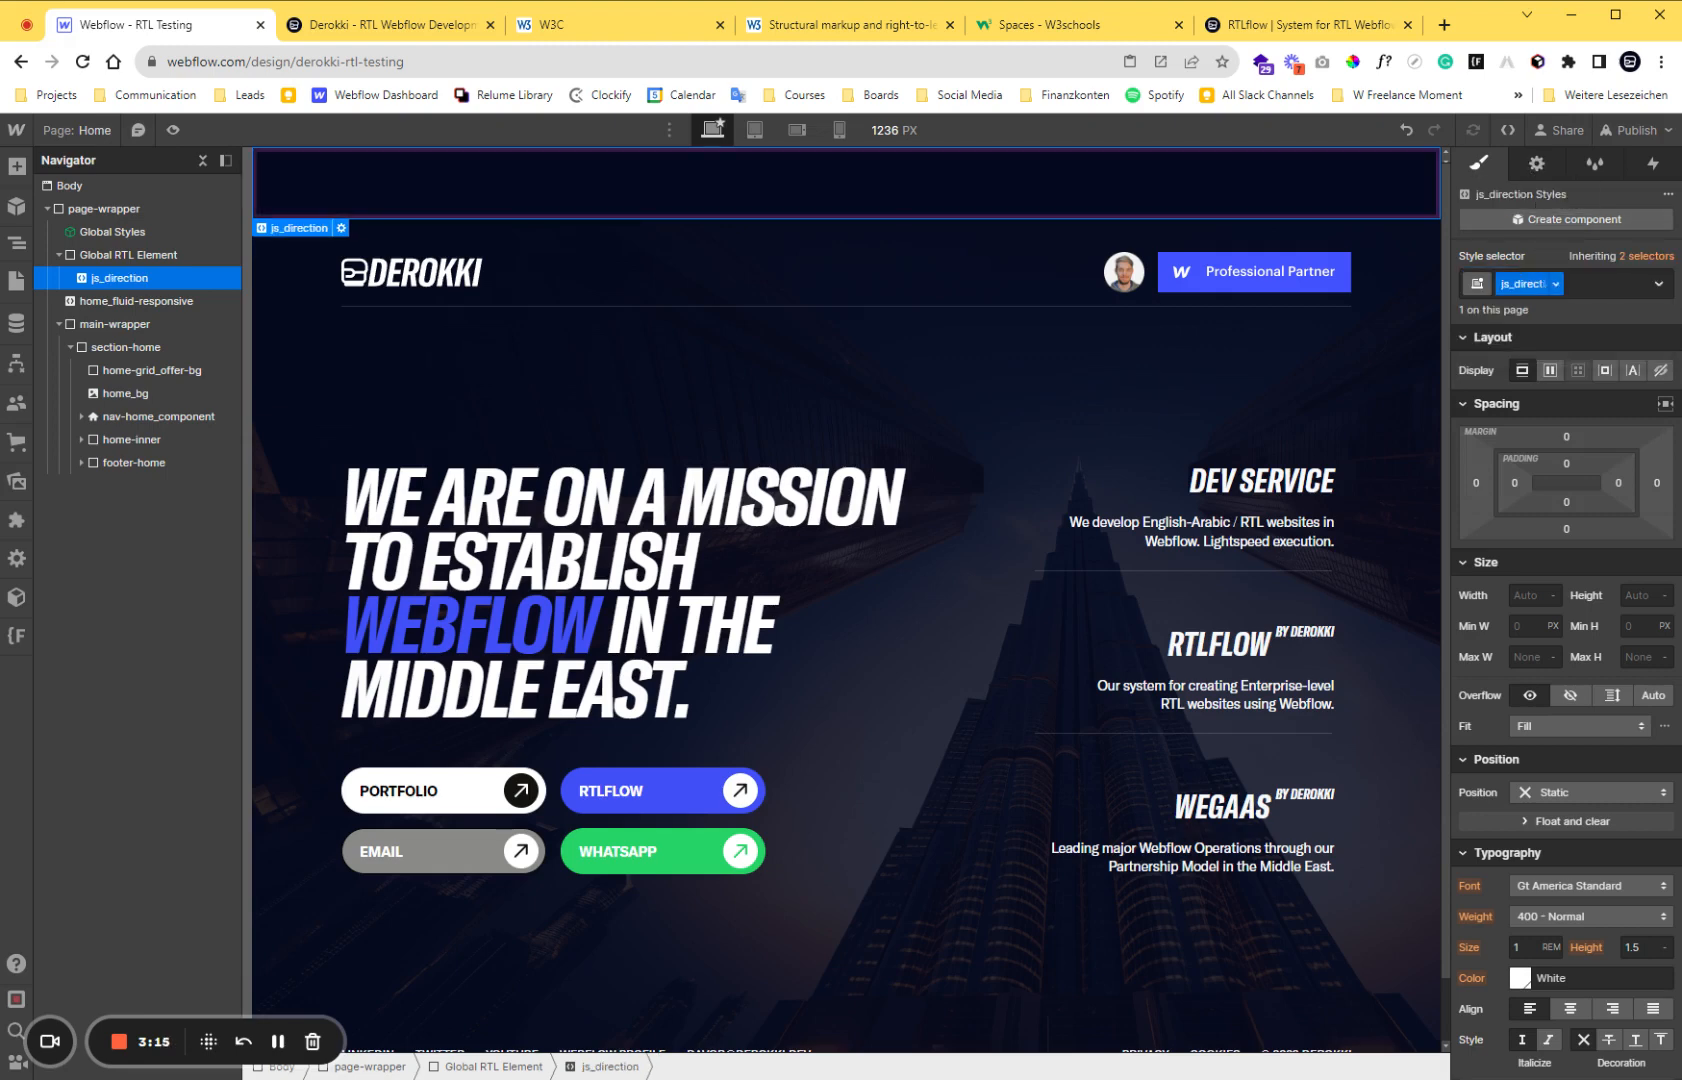
# Open the js_direction embed's code editor and enter an opening and closing script tag with an empty line between them.
pyautogui.doubleClick(1530, 284)
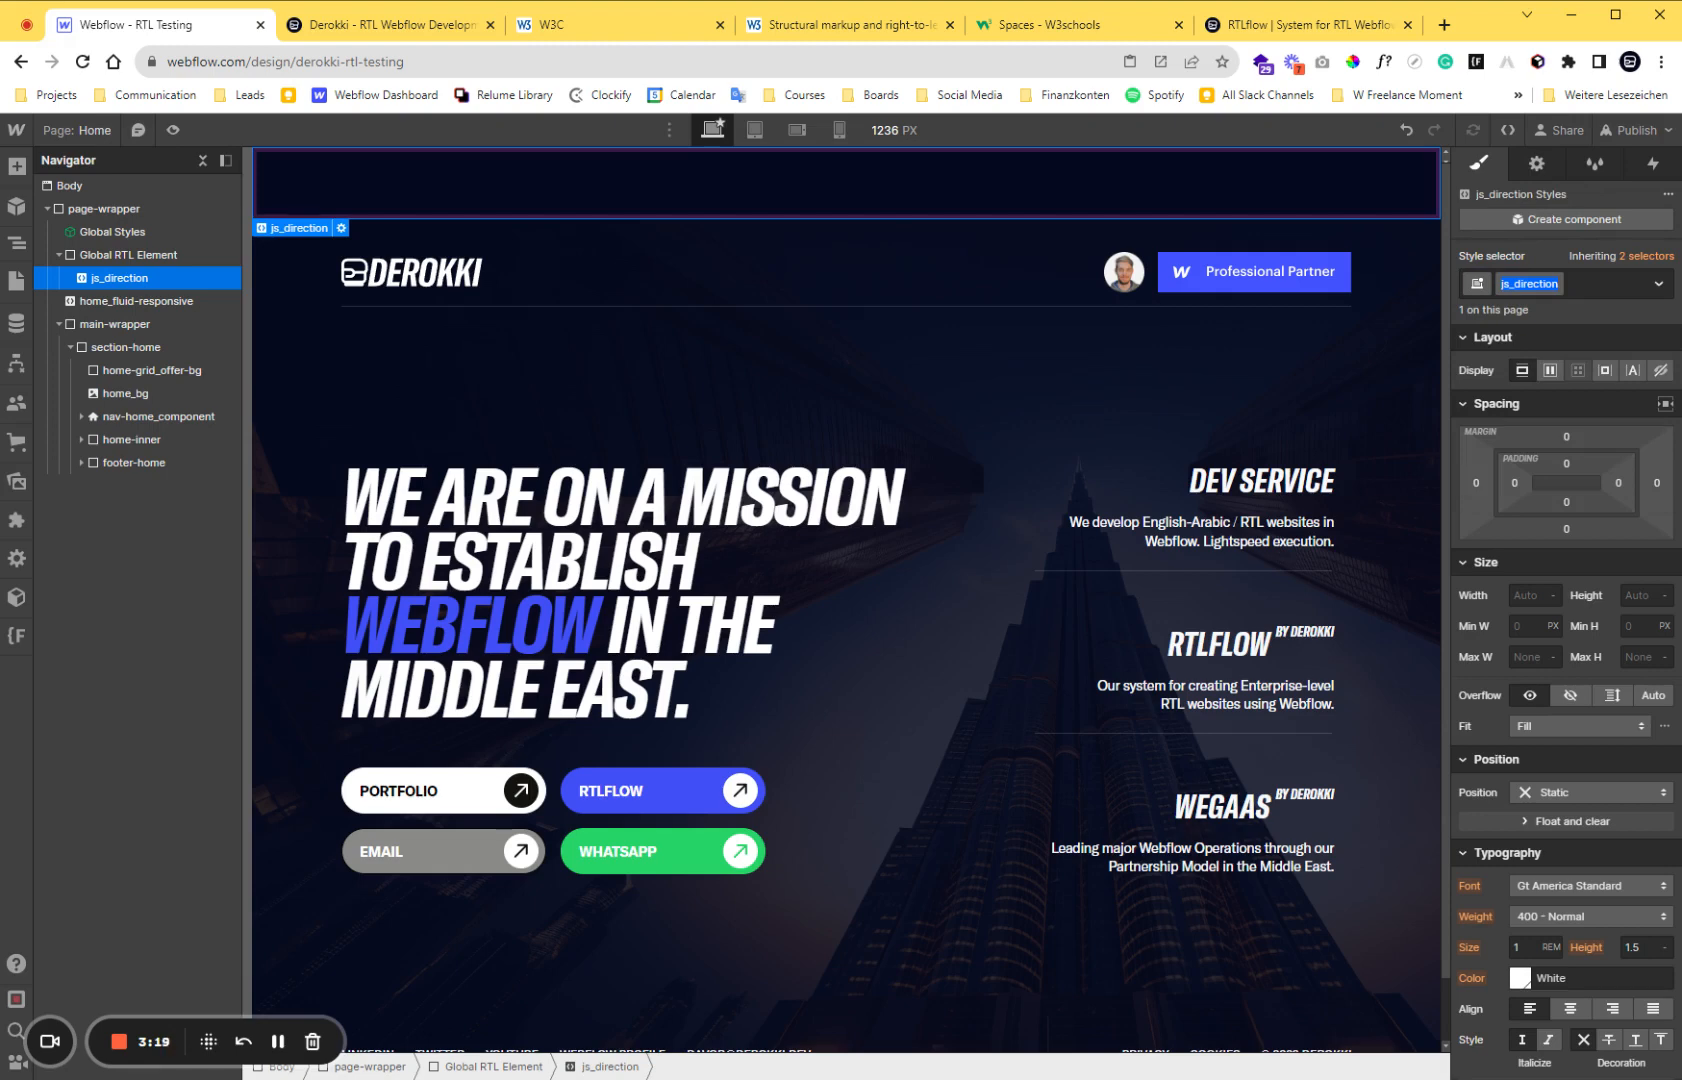
pyautogui.click(1537, 165)
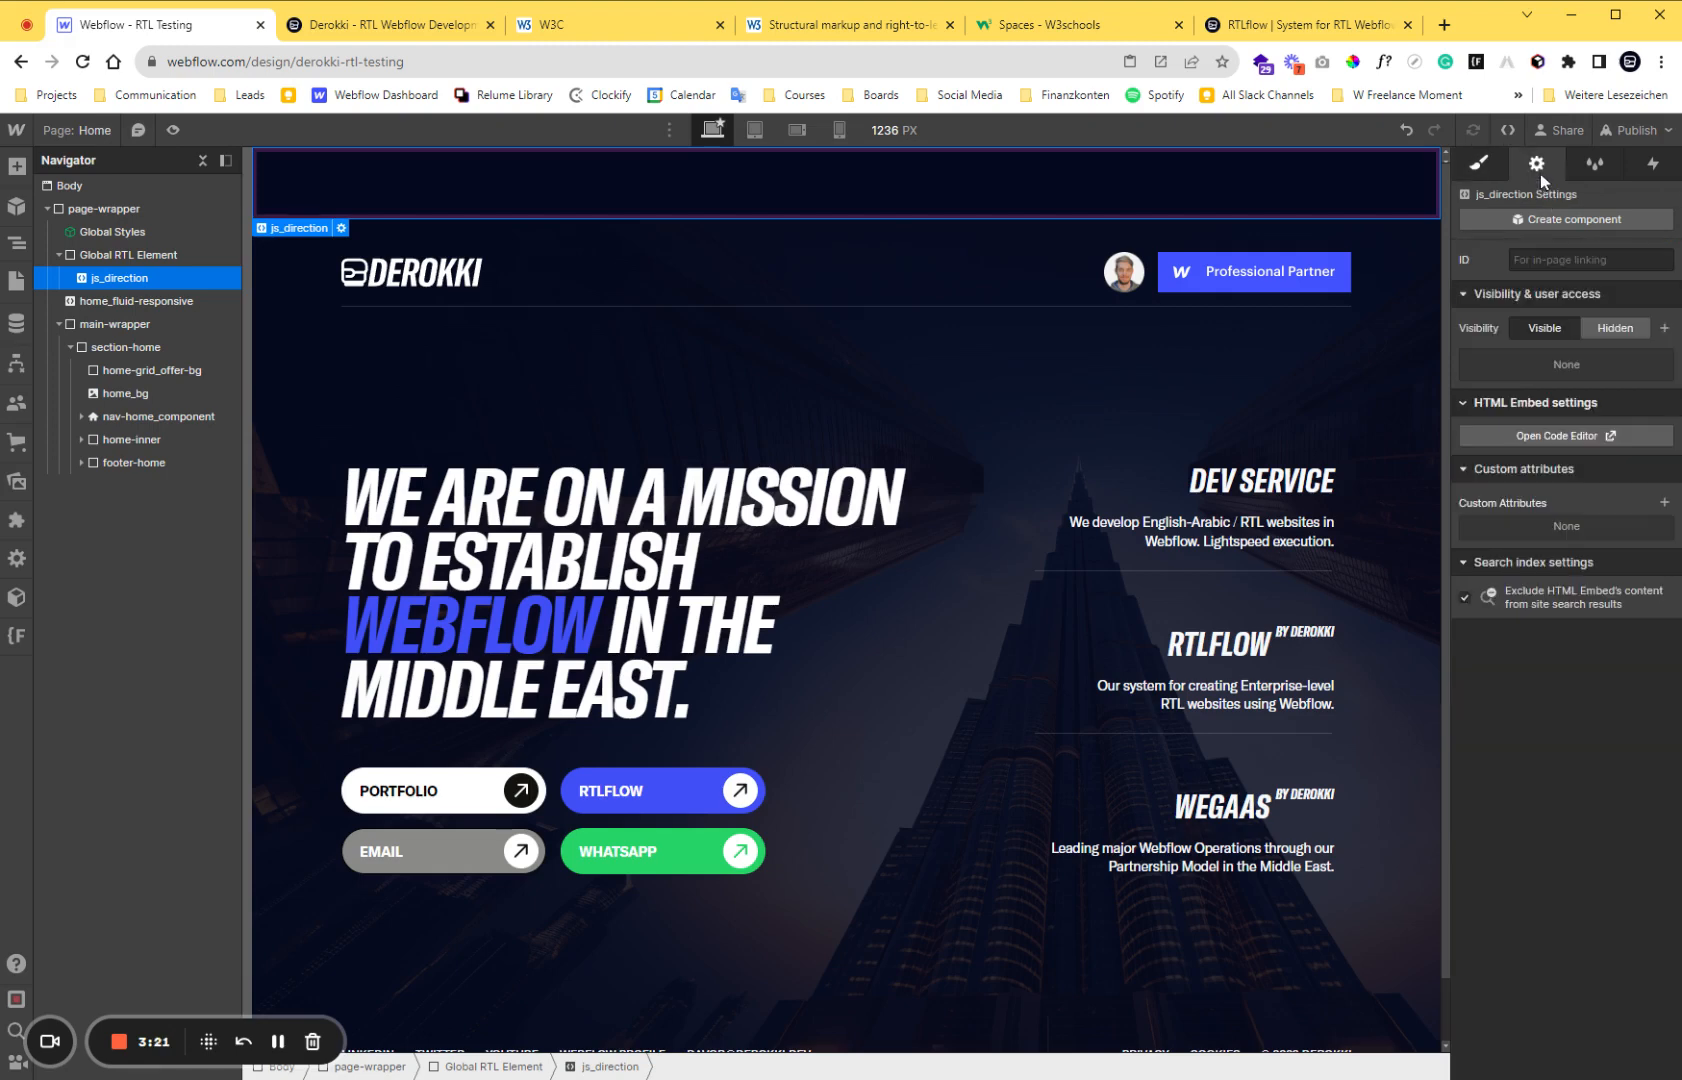
pyautogui.click(1538, 437)
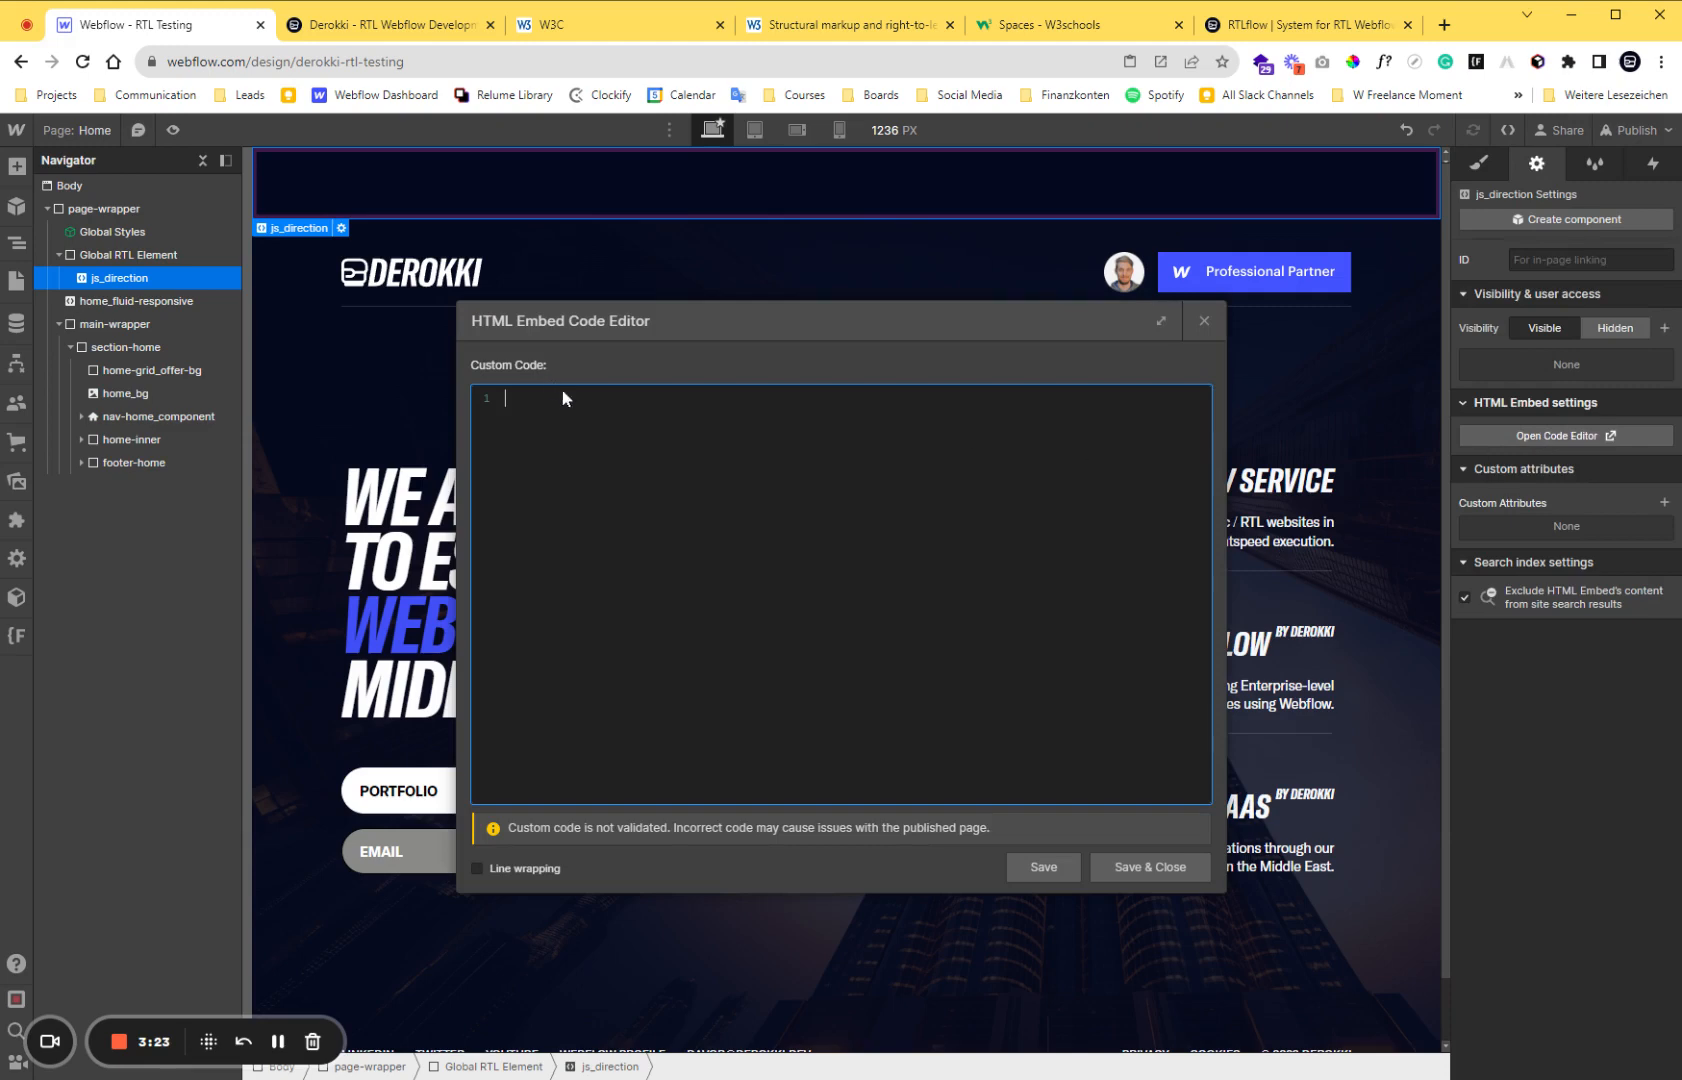
pyautogui.write('<script>')
pyautogui.press('Return')
pyautogui.press('Return')
pyautogui.write('</sc')
pyautogui.write('ript')
pyautogui.write('>')
# Write document.documentElement.setAttribute('dir', 'rtl'); between the script tags, then save and close the code.
pyautogui.write('document.do')
pyautogui.write('cumentE')
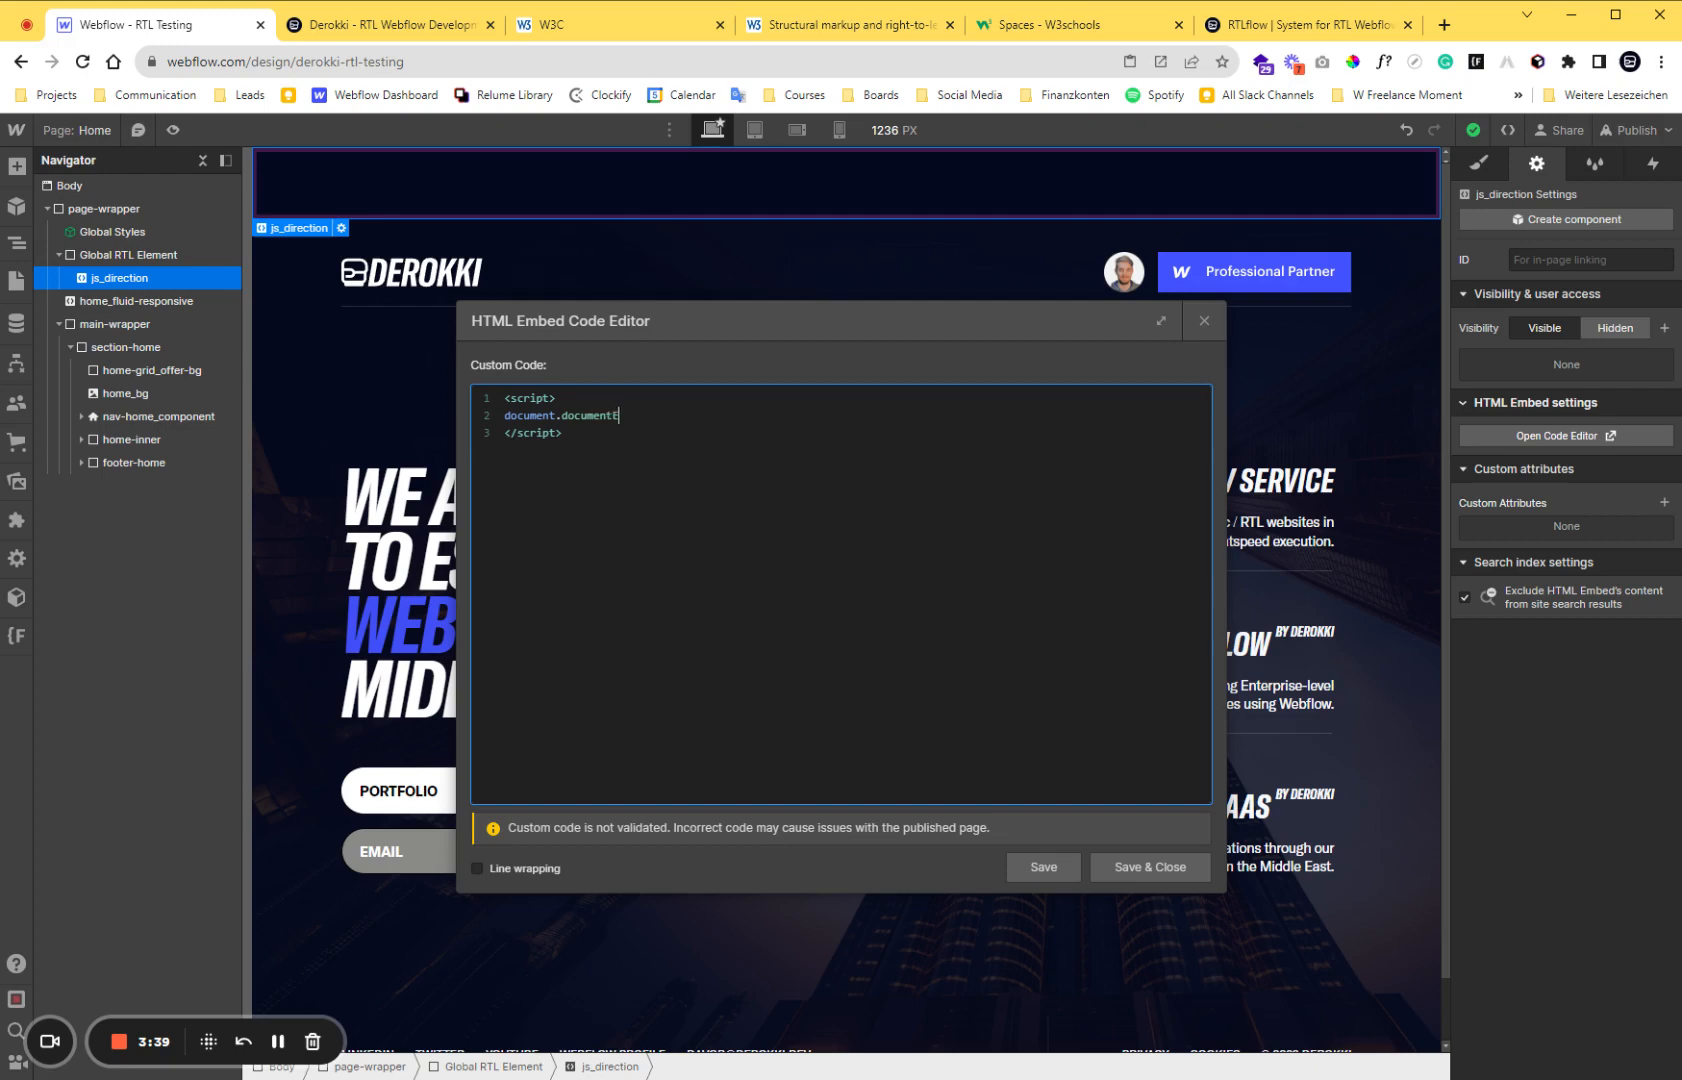
pyautogui.write("lement.setAttribute('dir', 'rtl');")
pyautogui.click(1146, 863)
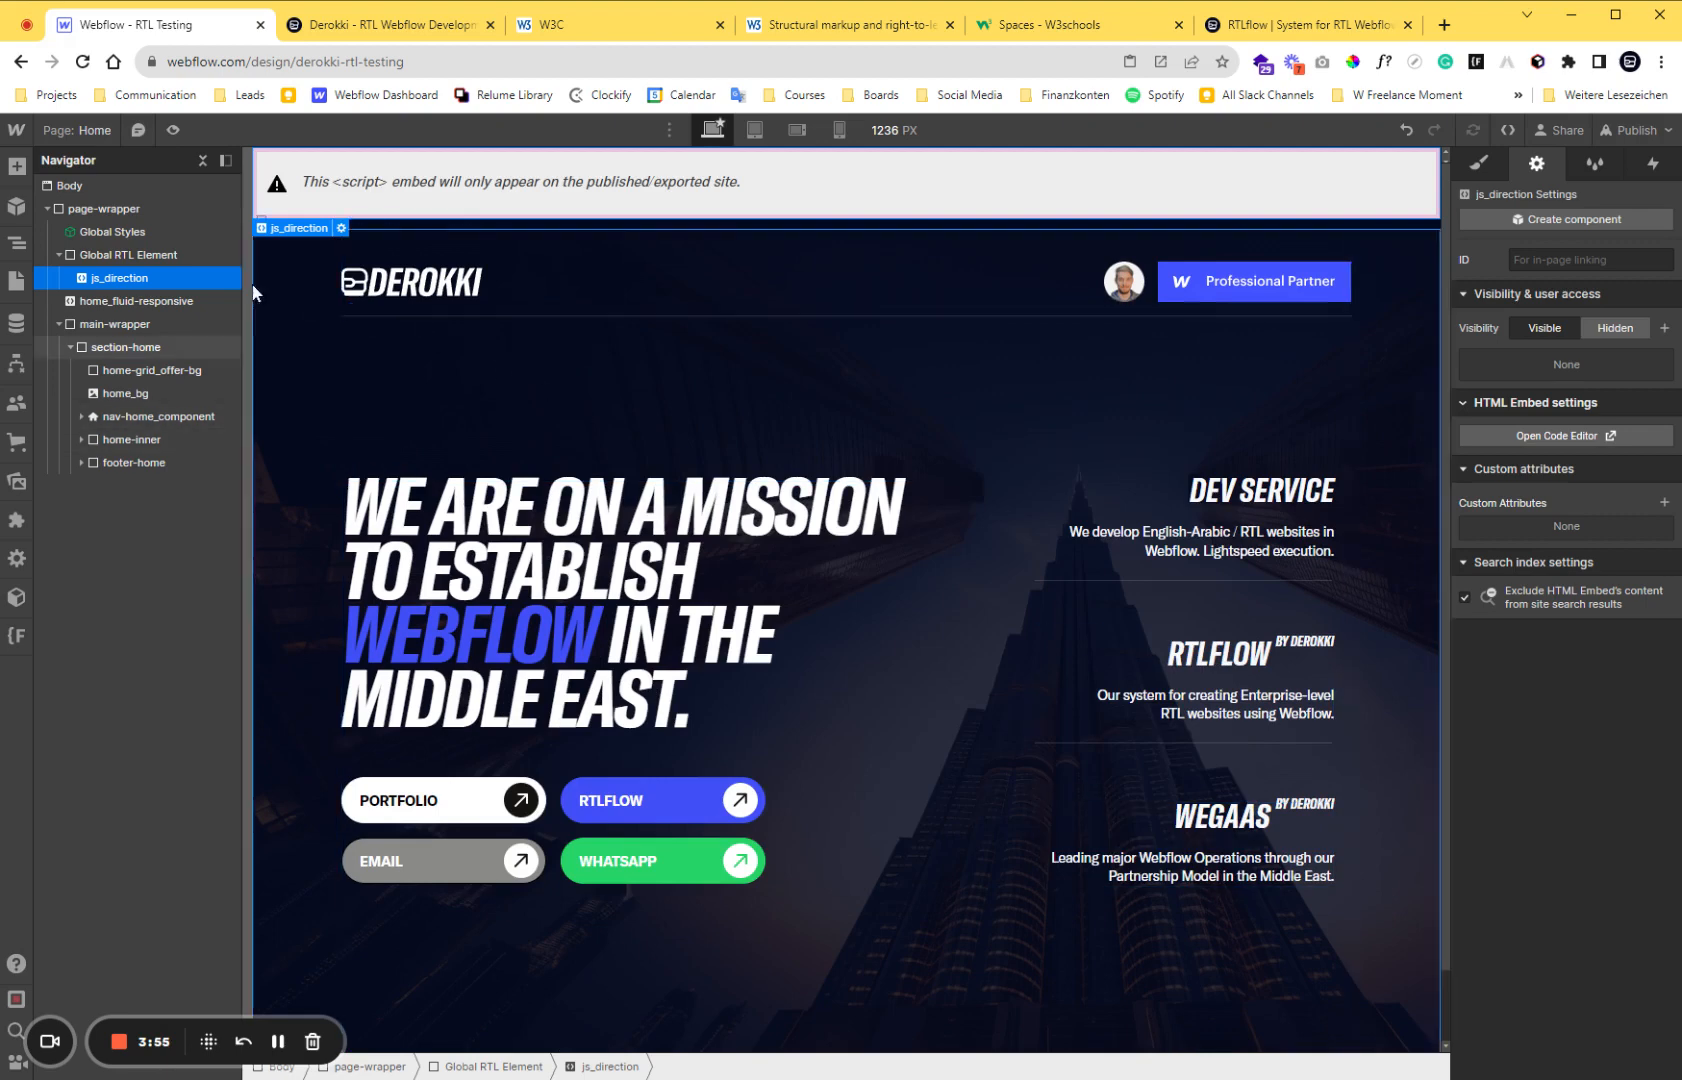
# Set the Global RTL Element's display to none and publish the site to the staging domain derokki-rtl-testing.webflow.io.
pyautogui.click(162, 256)
pyautogui.click(1482, 167)
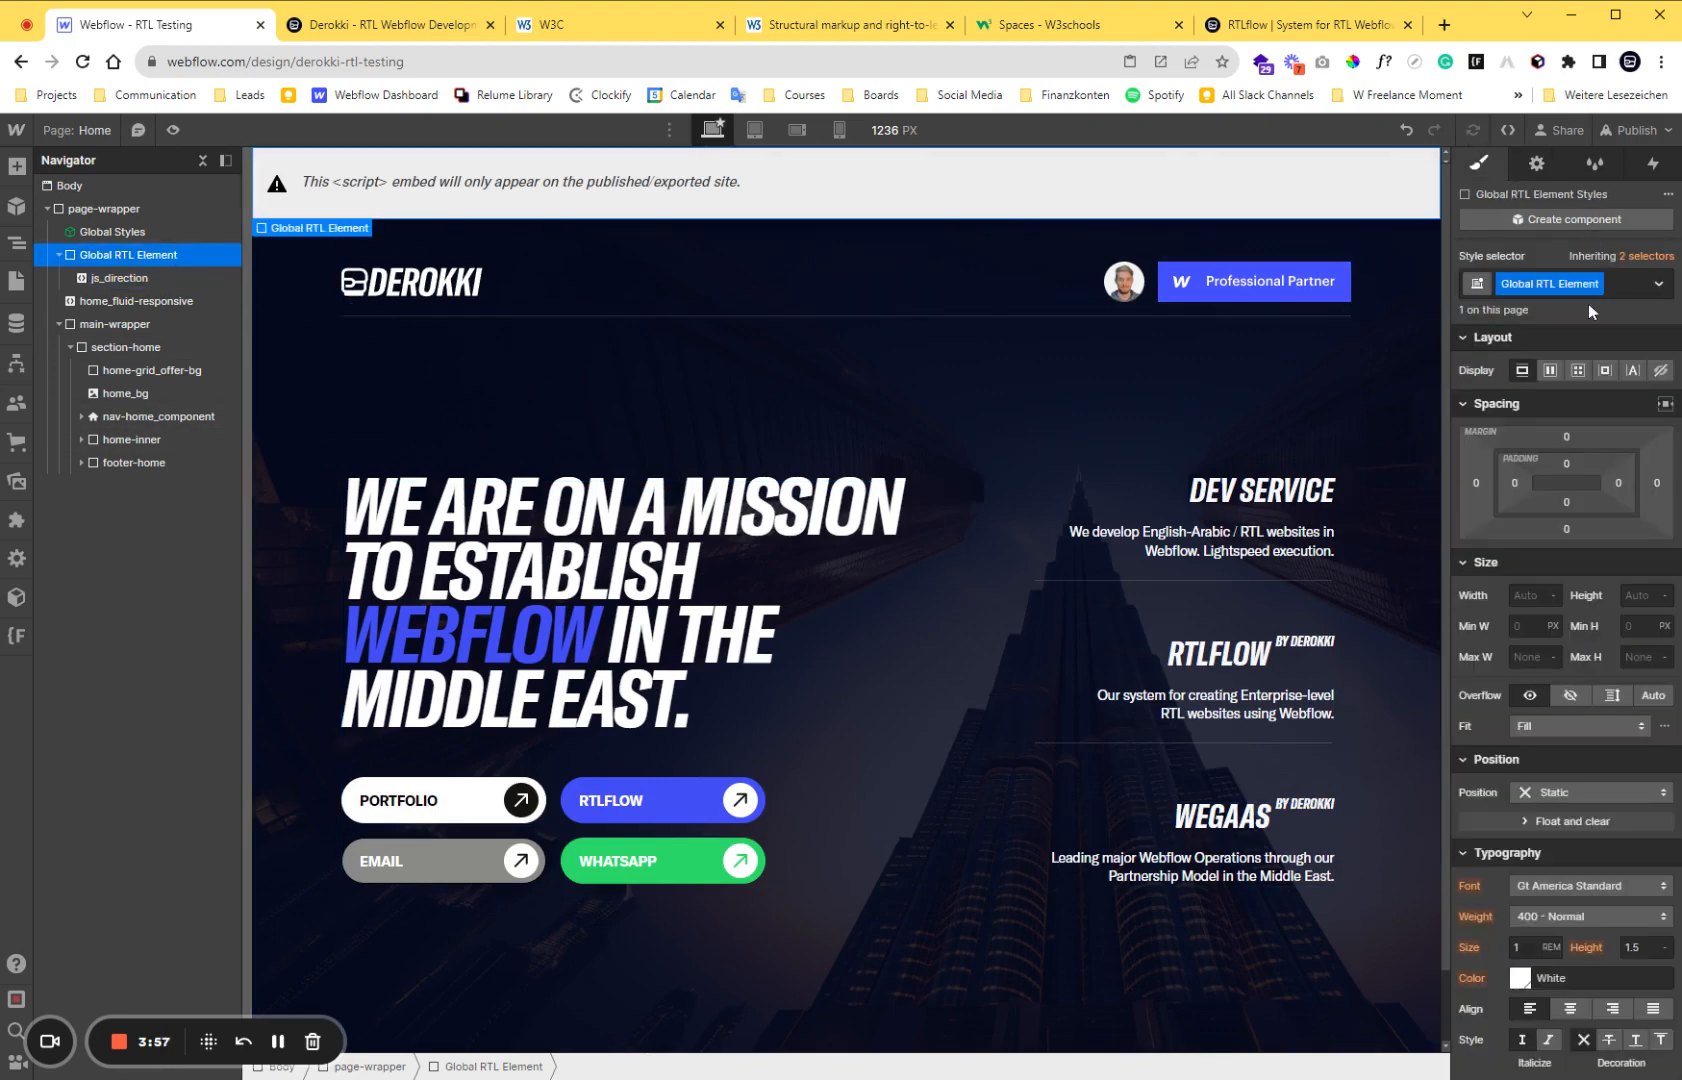
pyautogui.click(1660, 370)
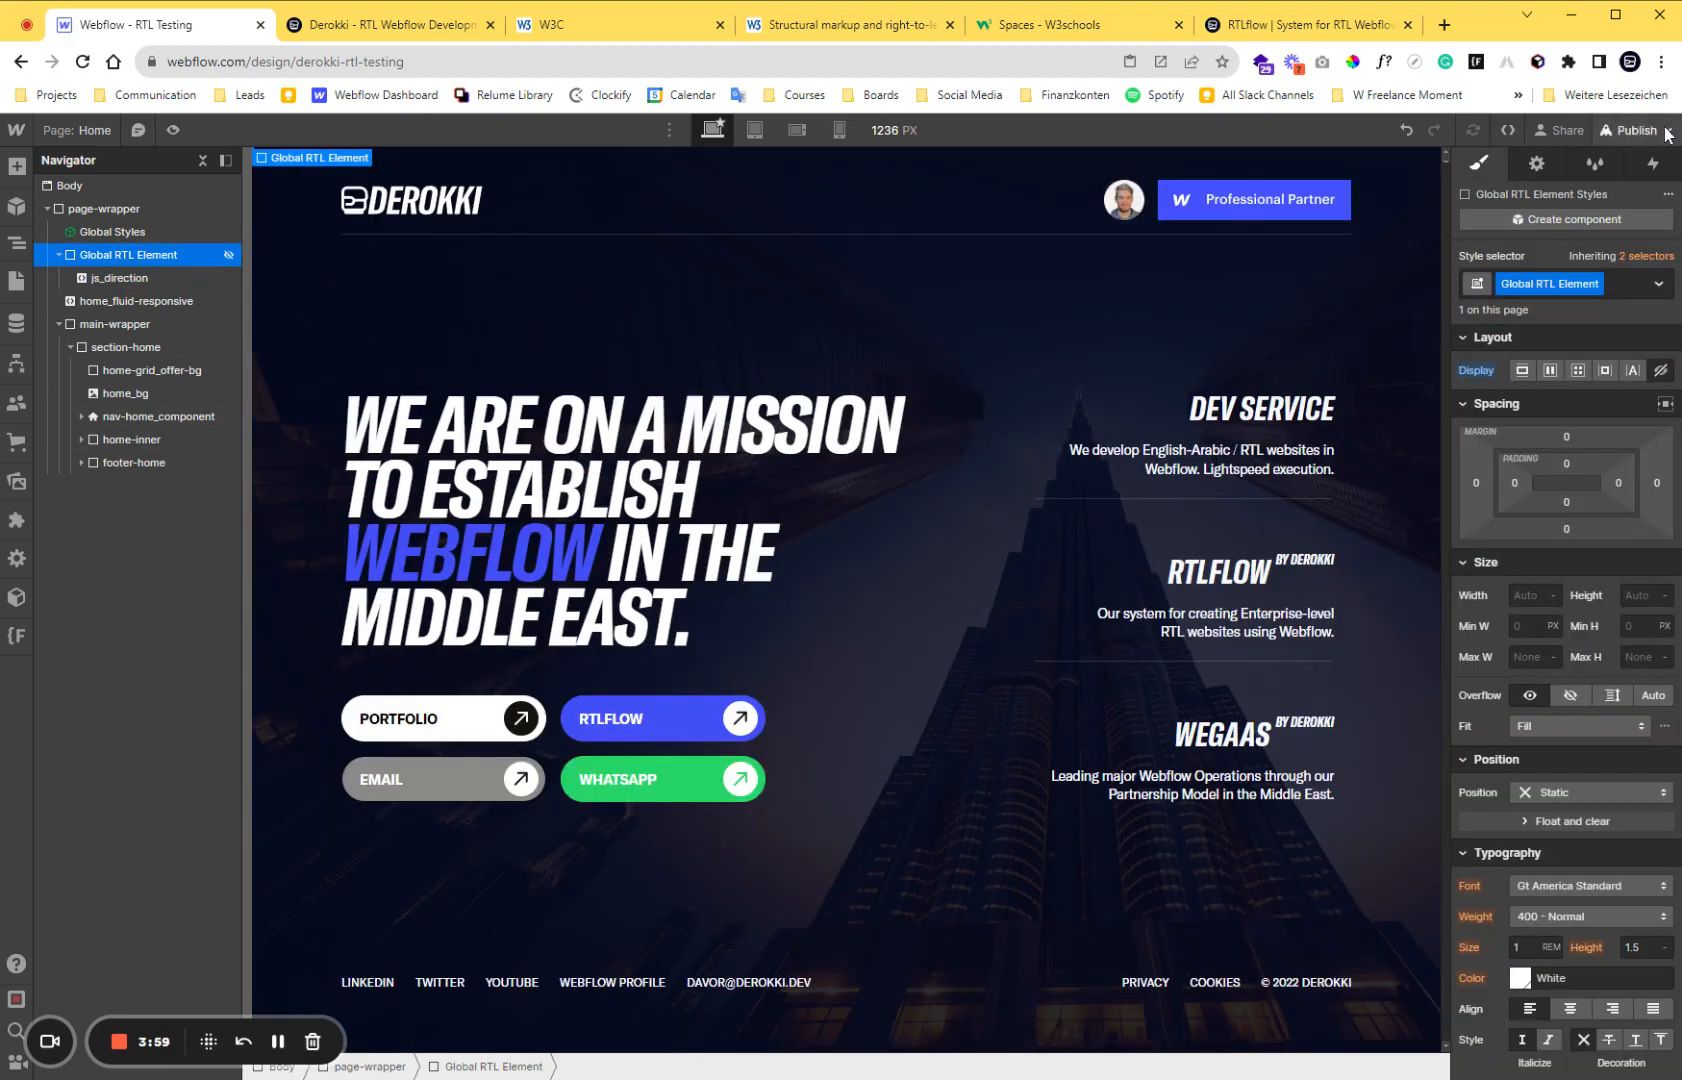
pyautogui.click(1630, 130)
pyautogui.click(1546, 463)
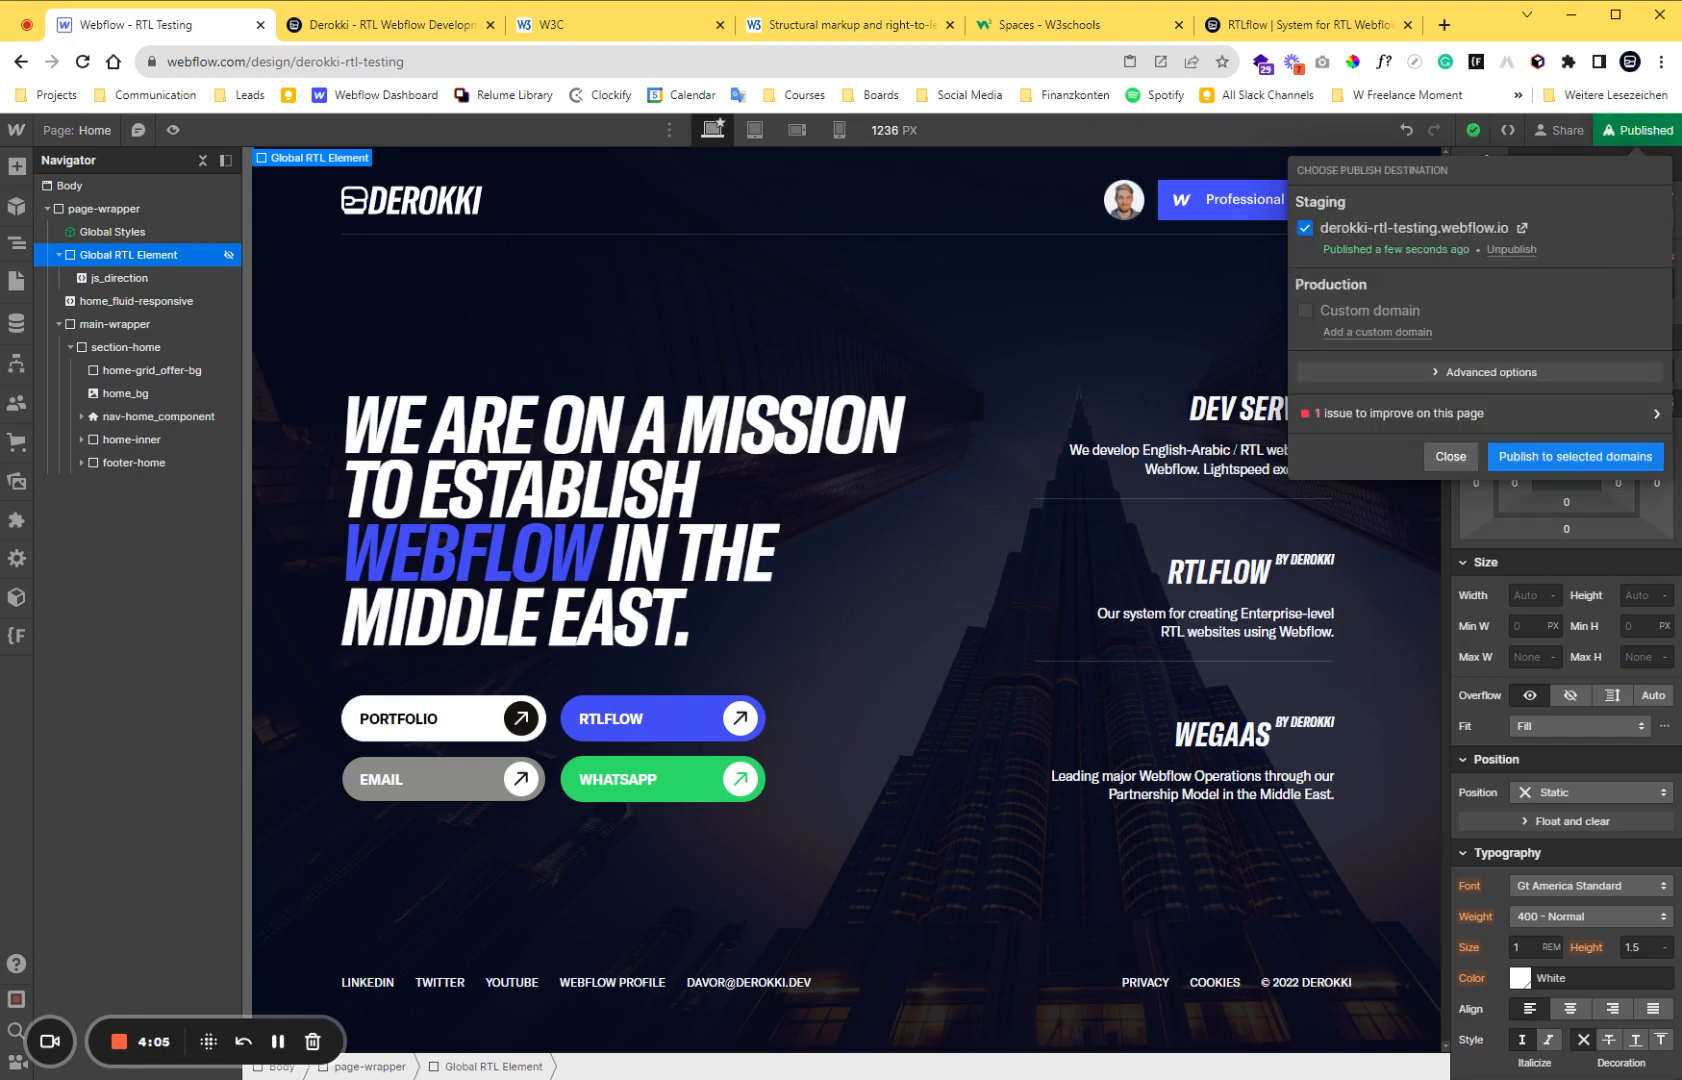
# Reload the published page and inspect the dir attribute on its html tag in the developer tools, closing them when done.
pyautogui.click(390, 24)
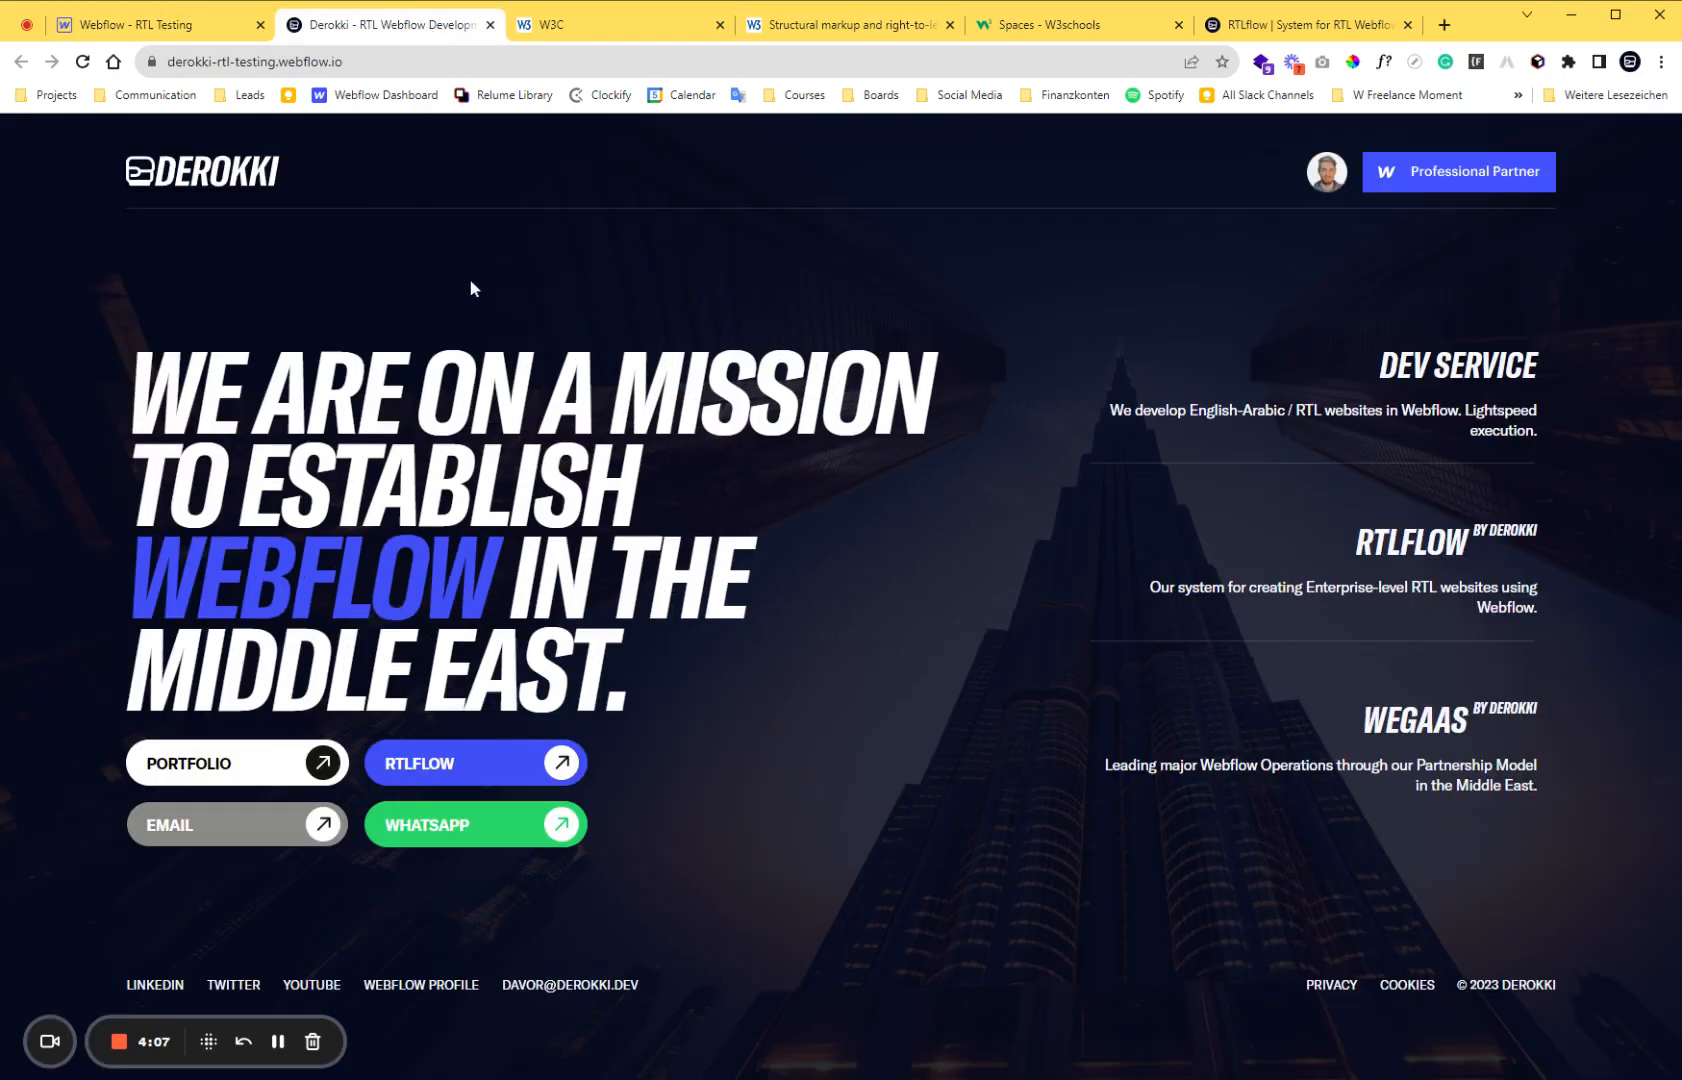
pyautogui.click(83, 61)
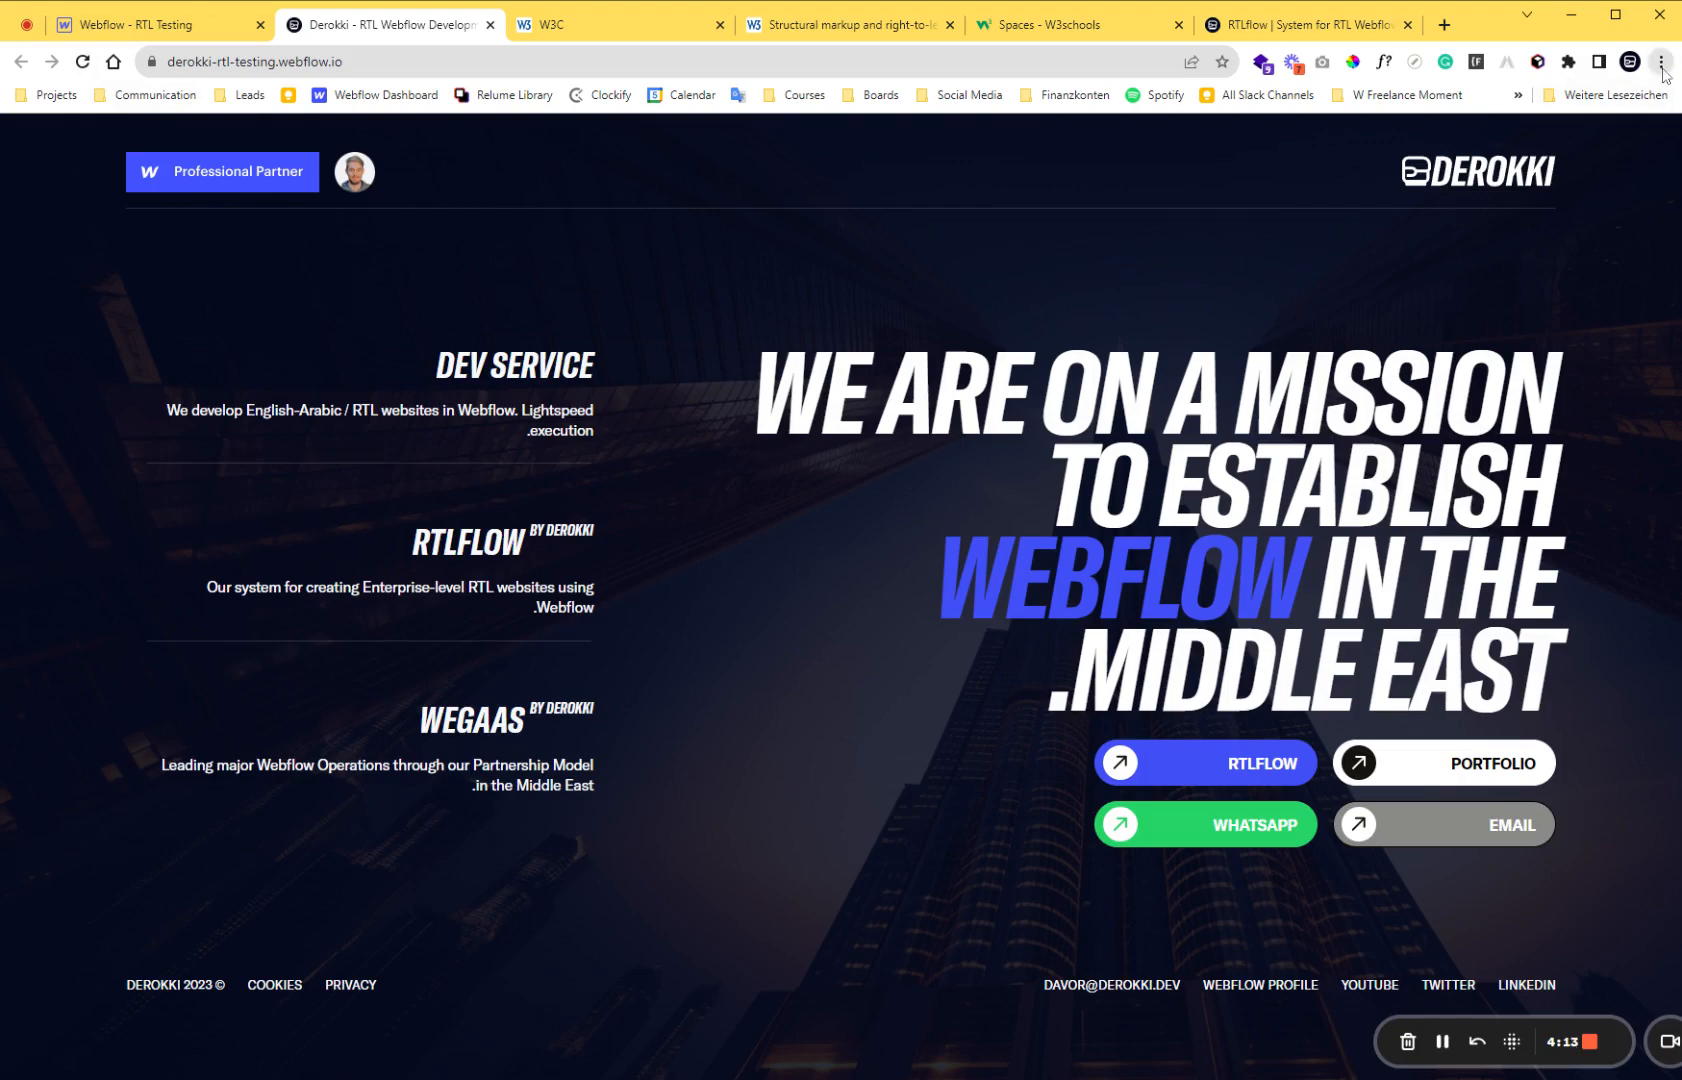
pyautogui.hotkey('ctrl', 'shift', 'i')
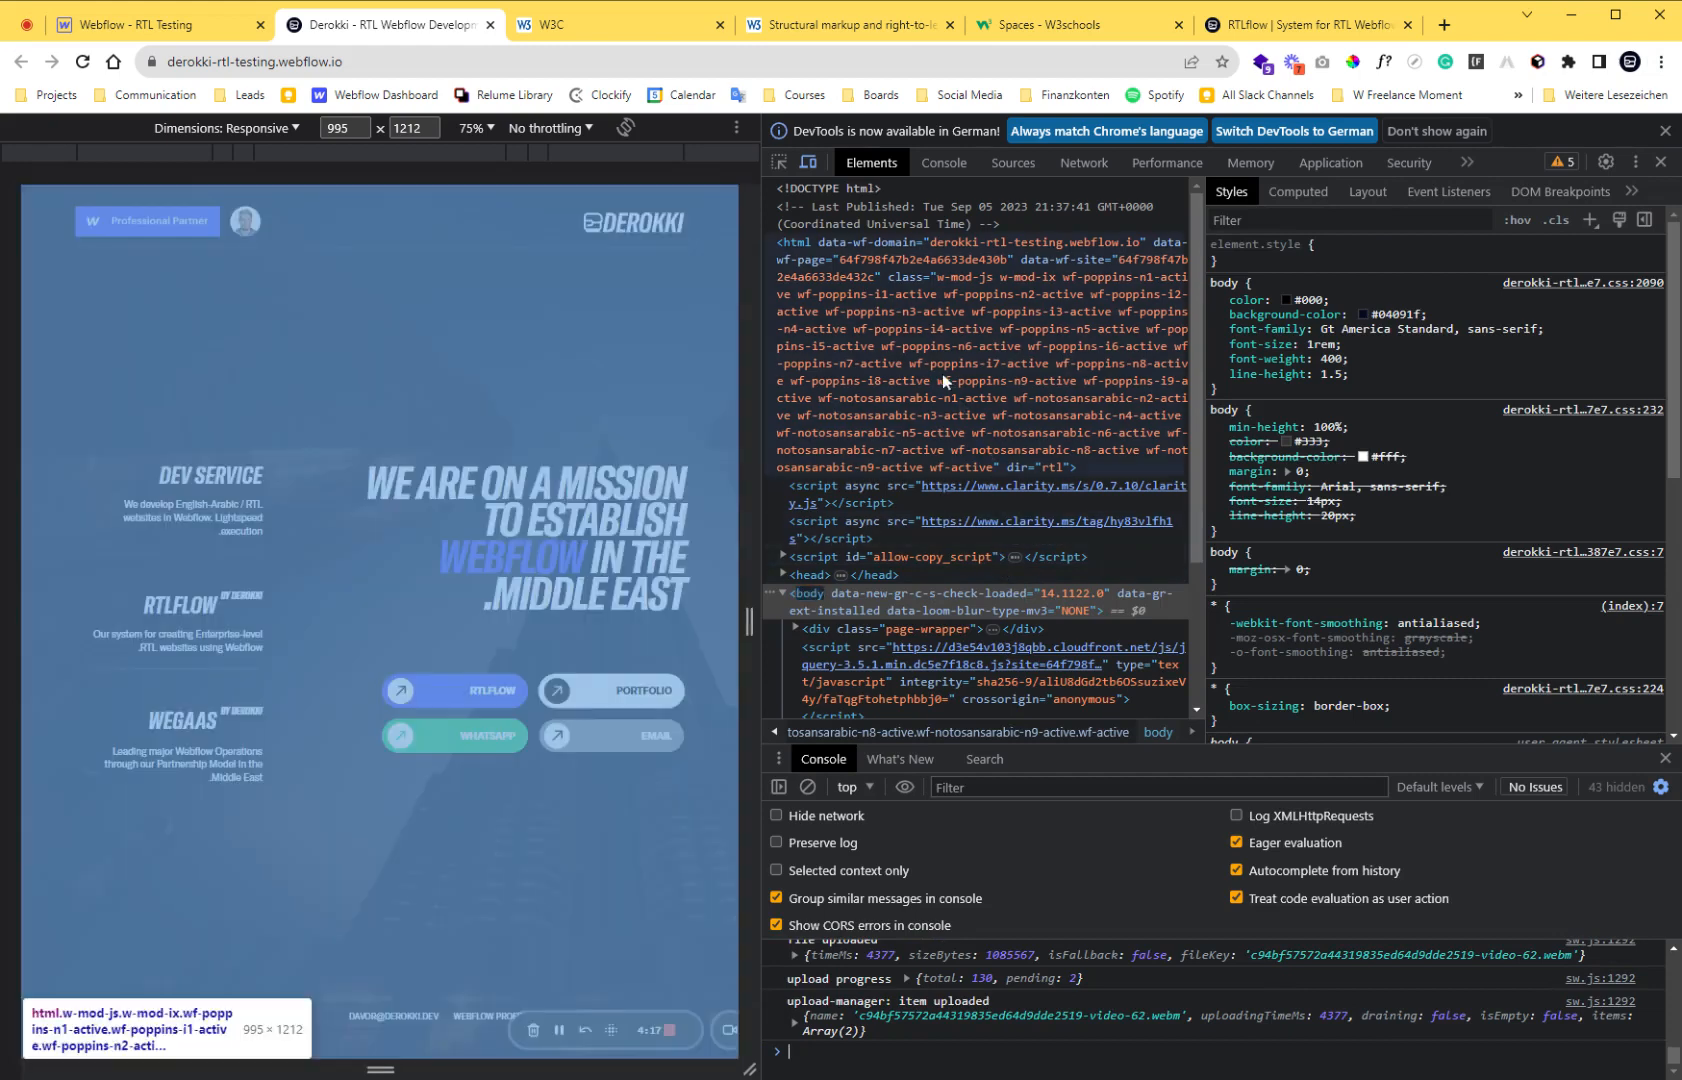
pyautogui.click(818, 255)
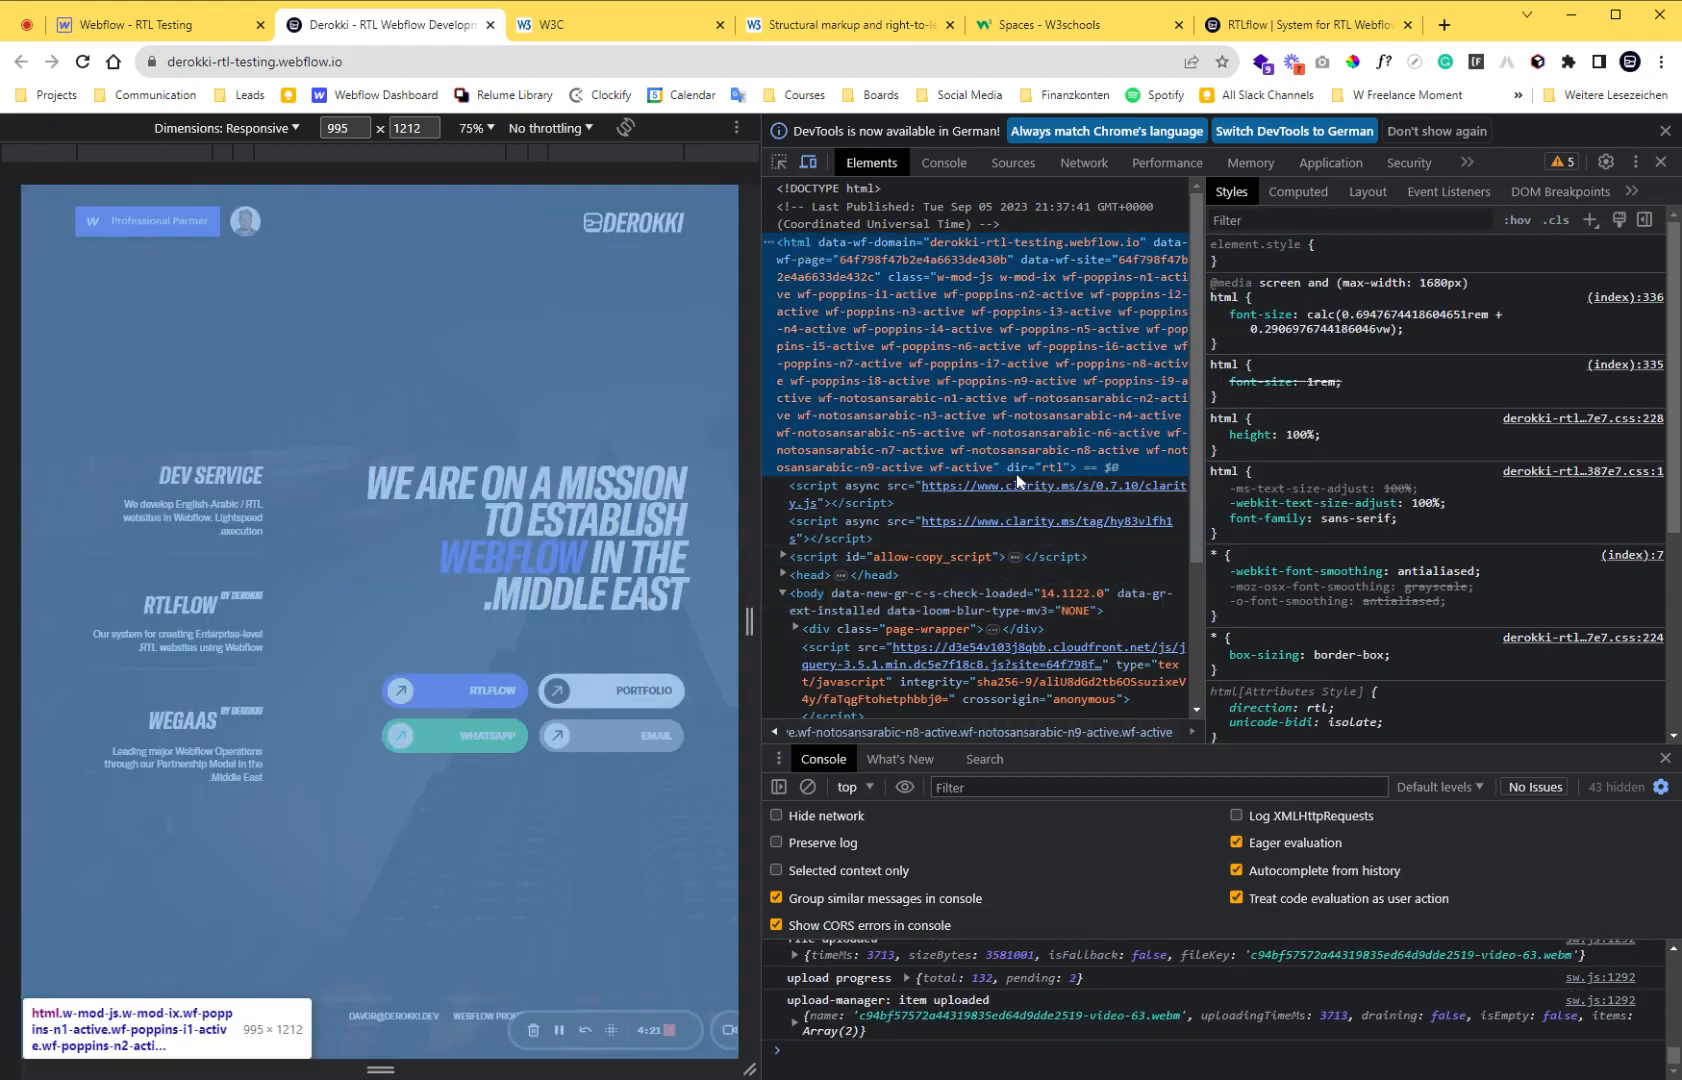
pyautogui.doubleClick(1017, 474)
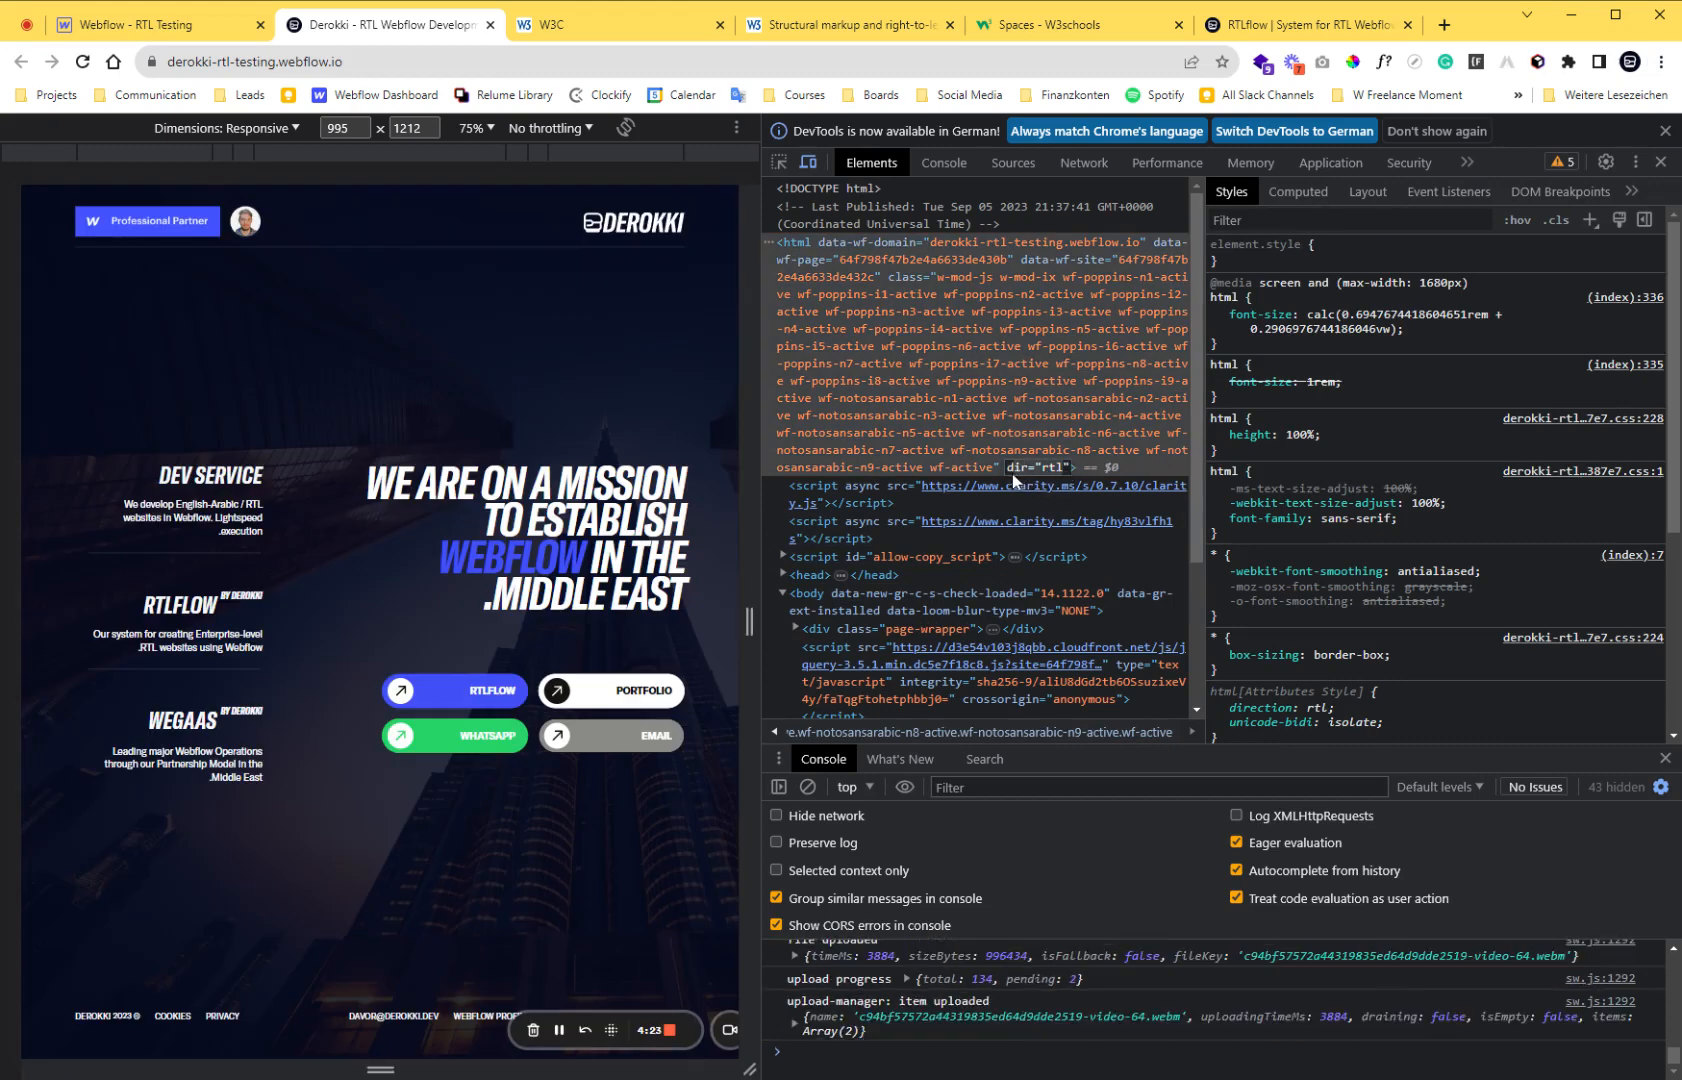
pyautogui.click(1660, 164)
pyautogui.click(1660, 162)
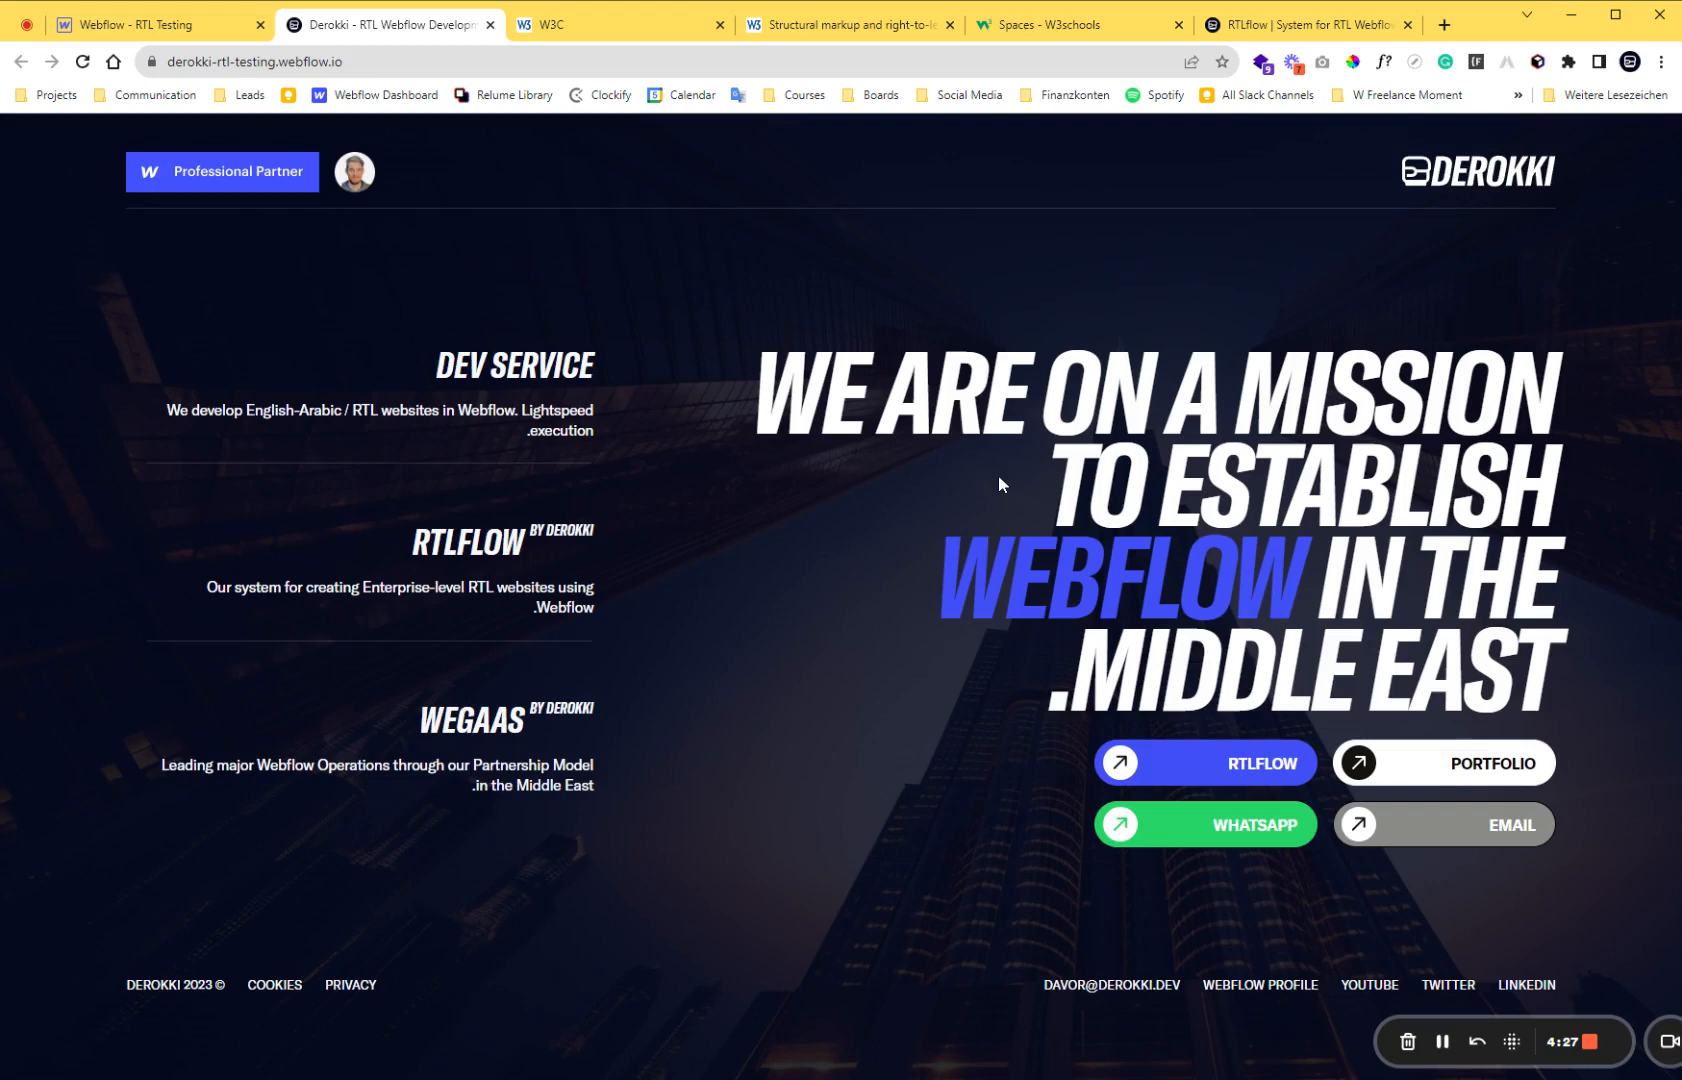
# Return to Webflow, dismiss the publishing options and compare the page layout on the canvas with the published page.
pyautogui.click(176, 30)
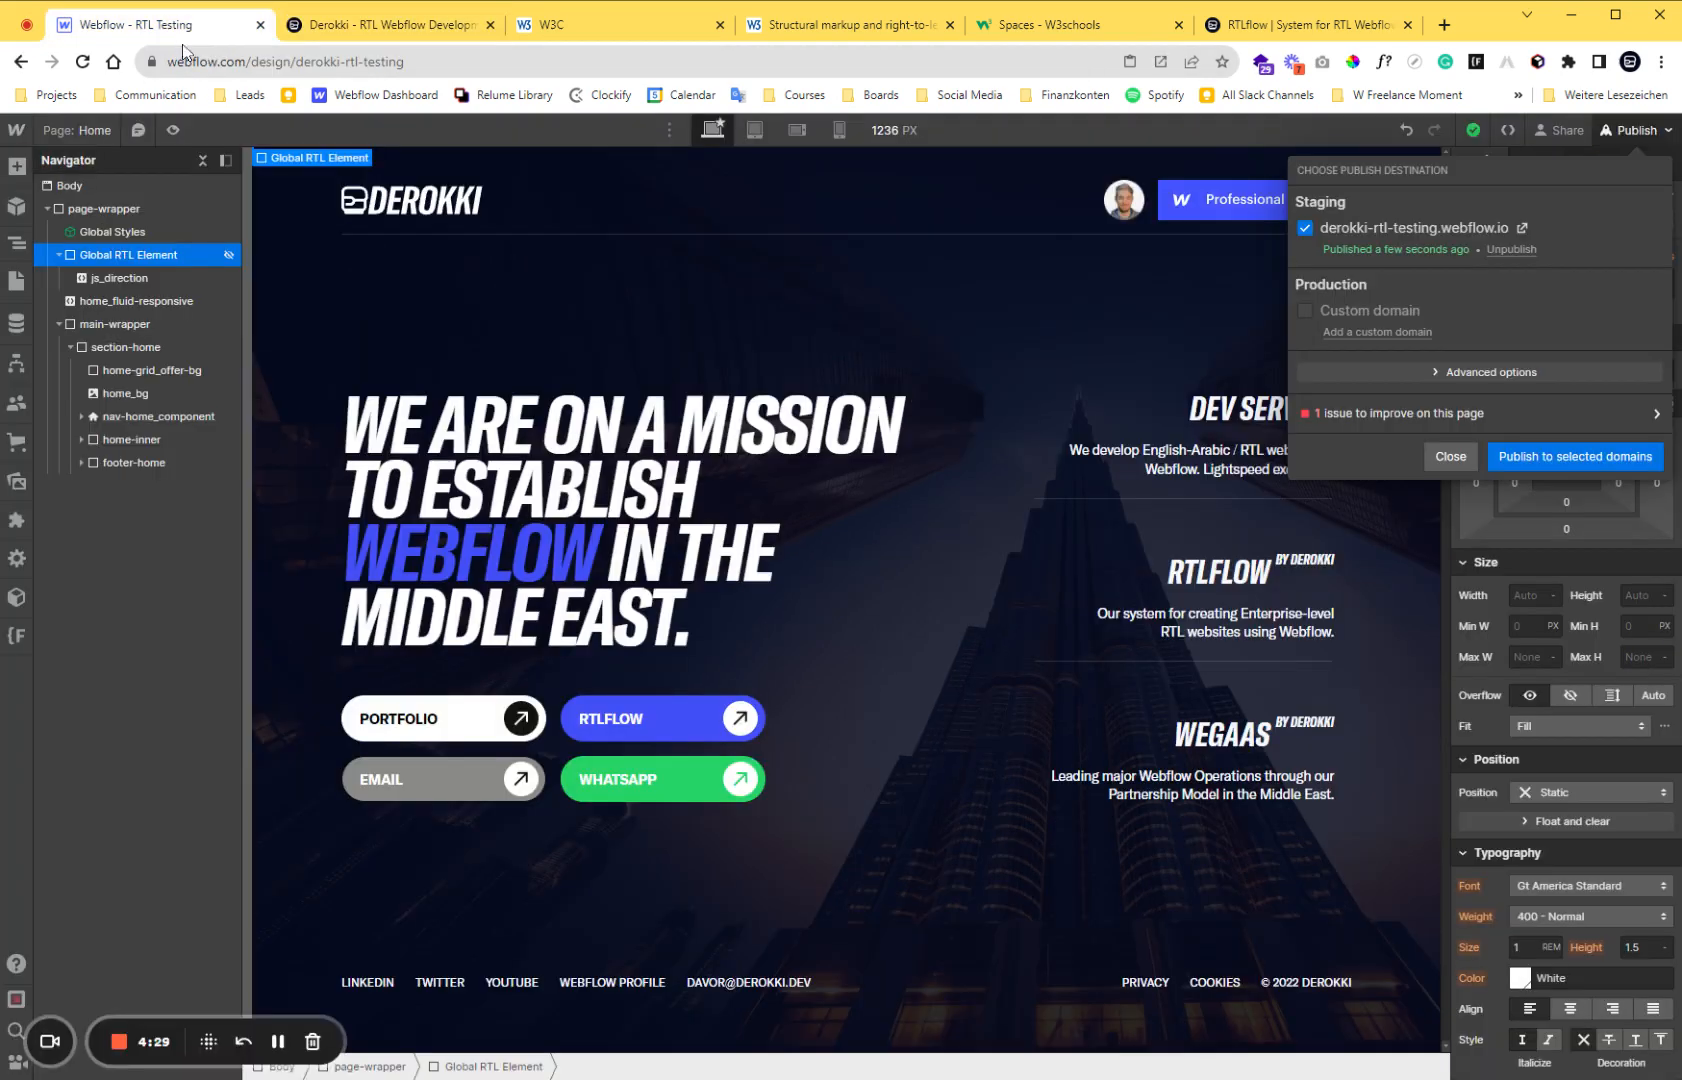
pyautogui.click(645, 310)
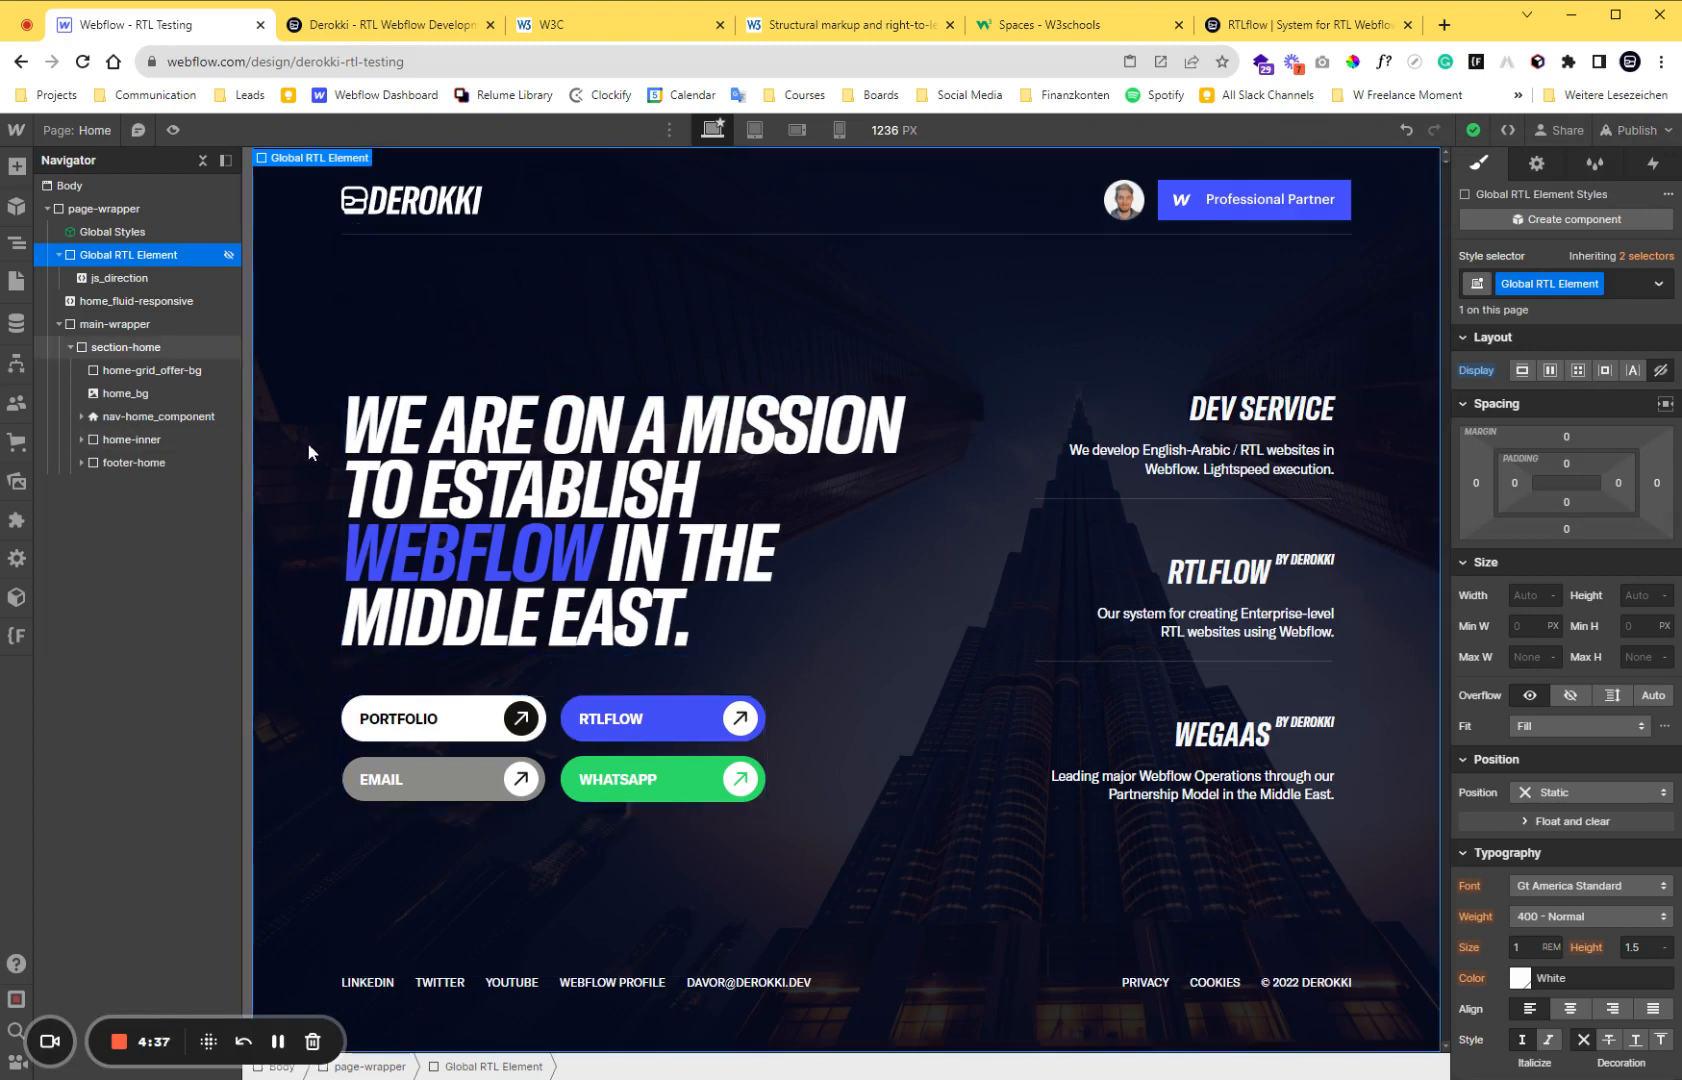
pyautogui.click(400, 30)
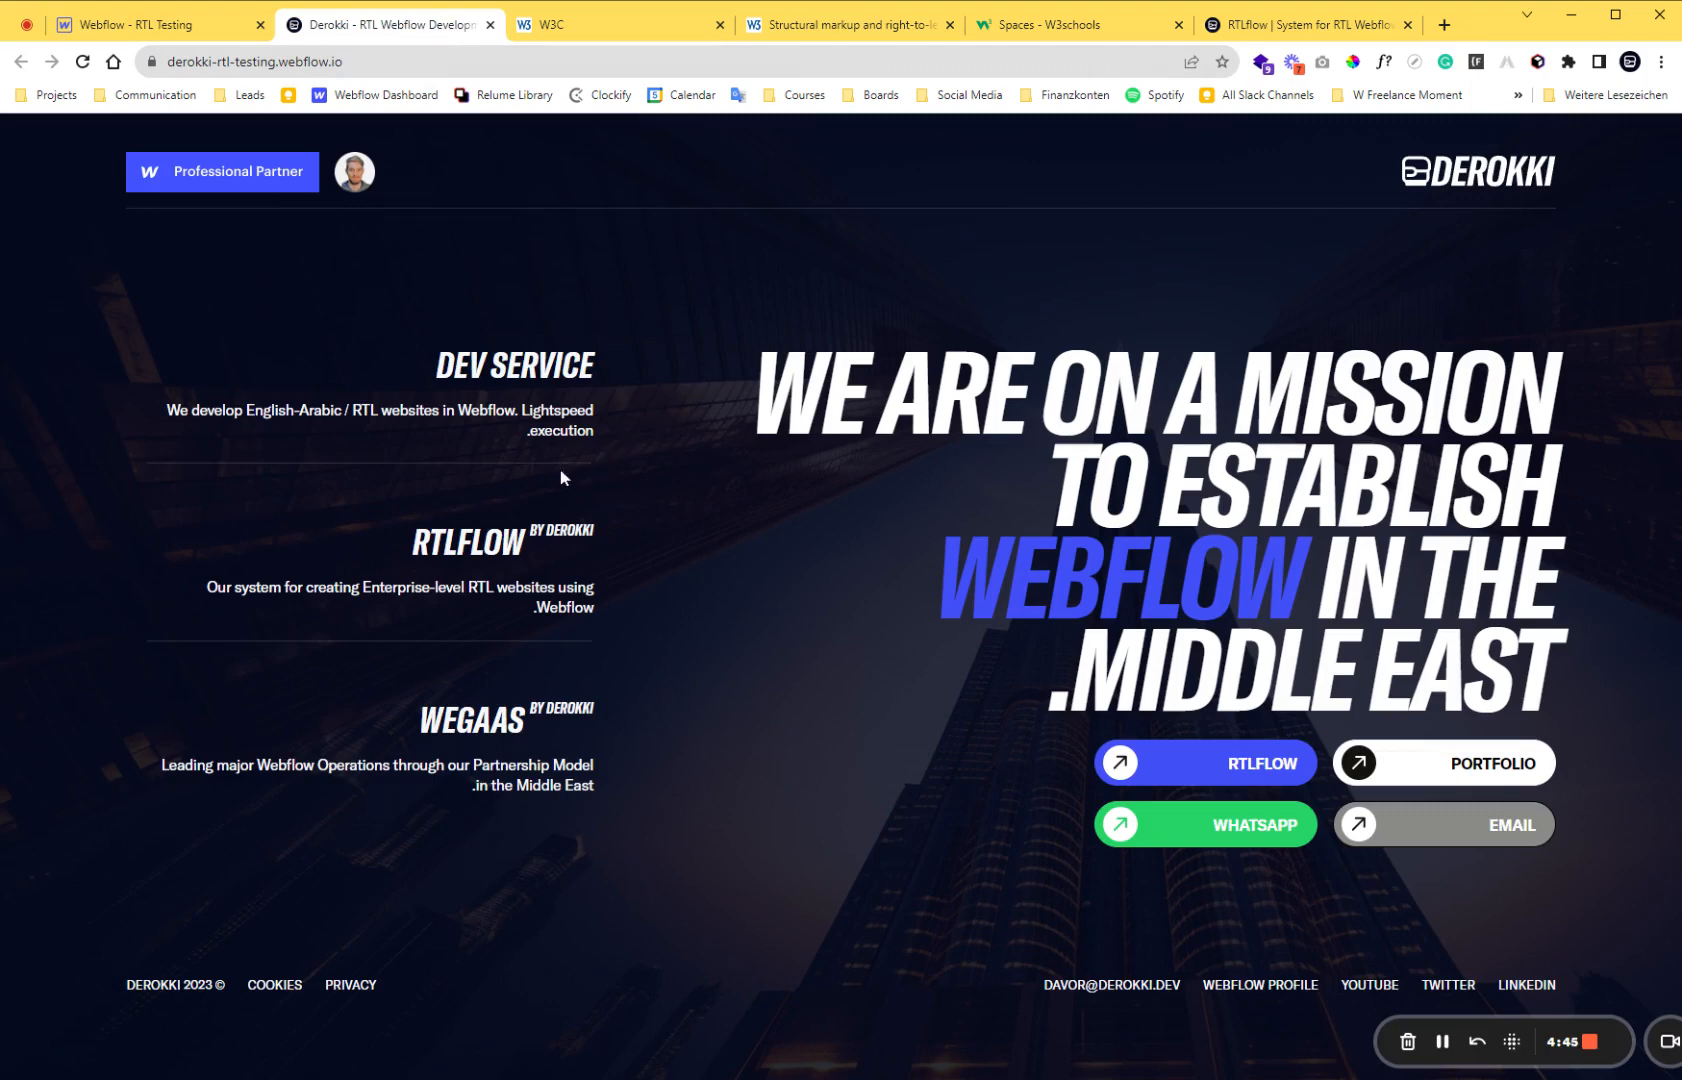
pyautogui.click(223, 30)
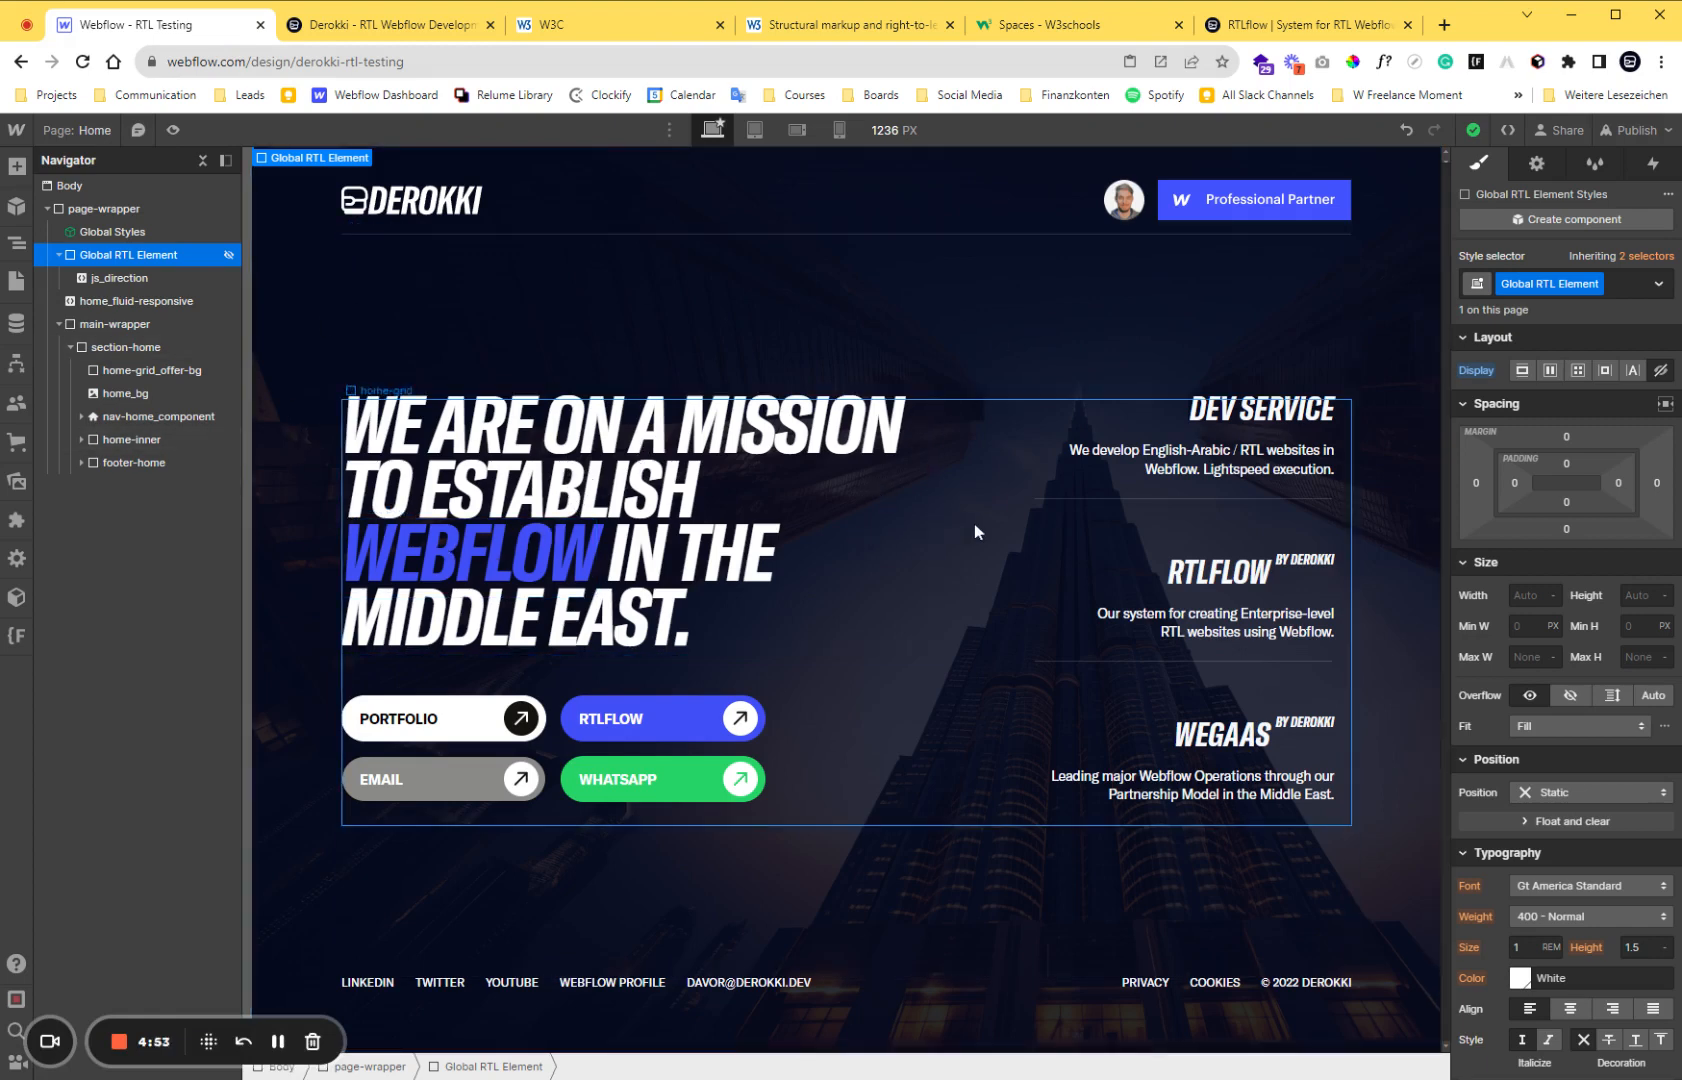
# Go to the W3C article on structural markup and highlight the Quick Answer sentence "Never use CSS to apply the base direction.".
pyautogui.click(844, 28)
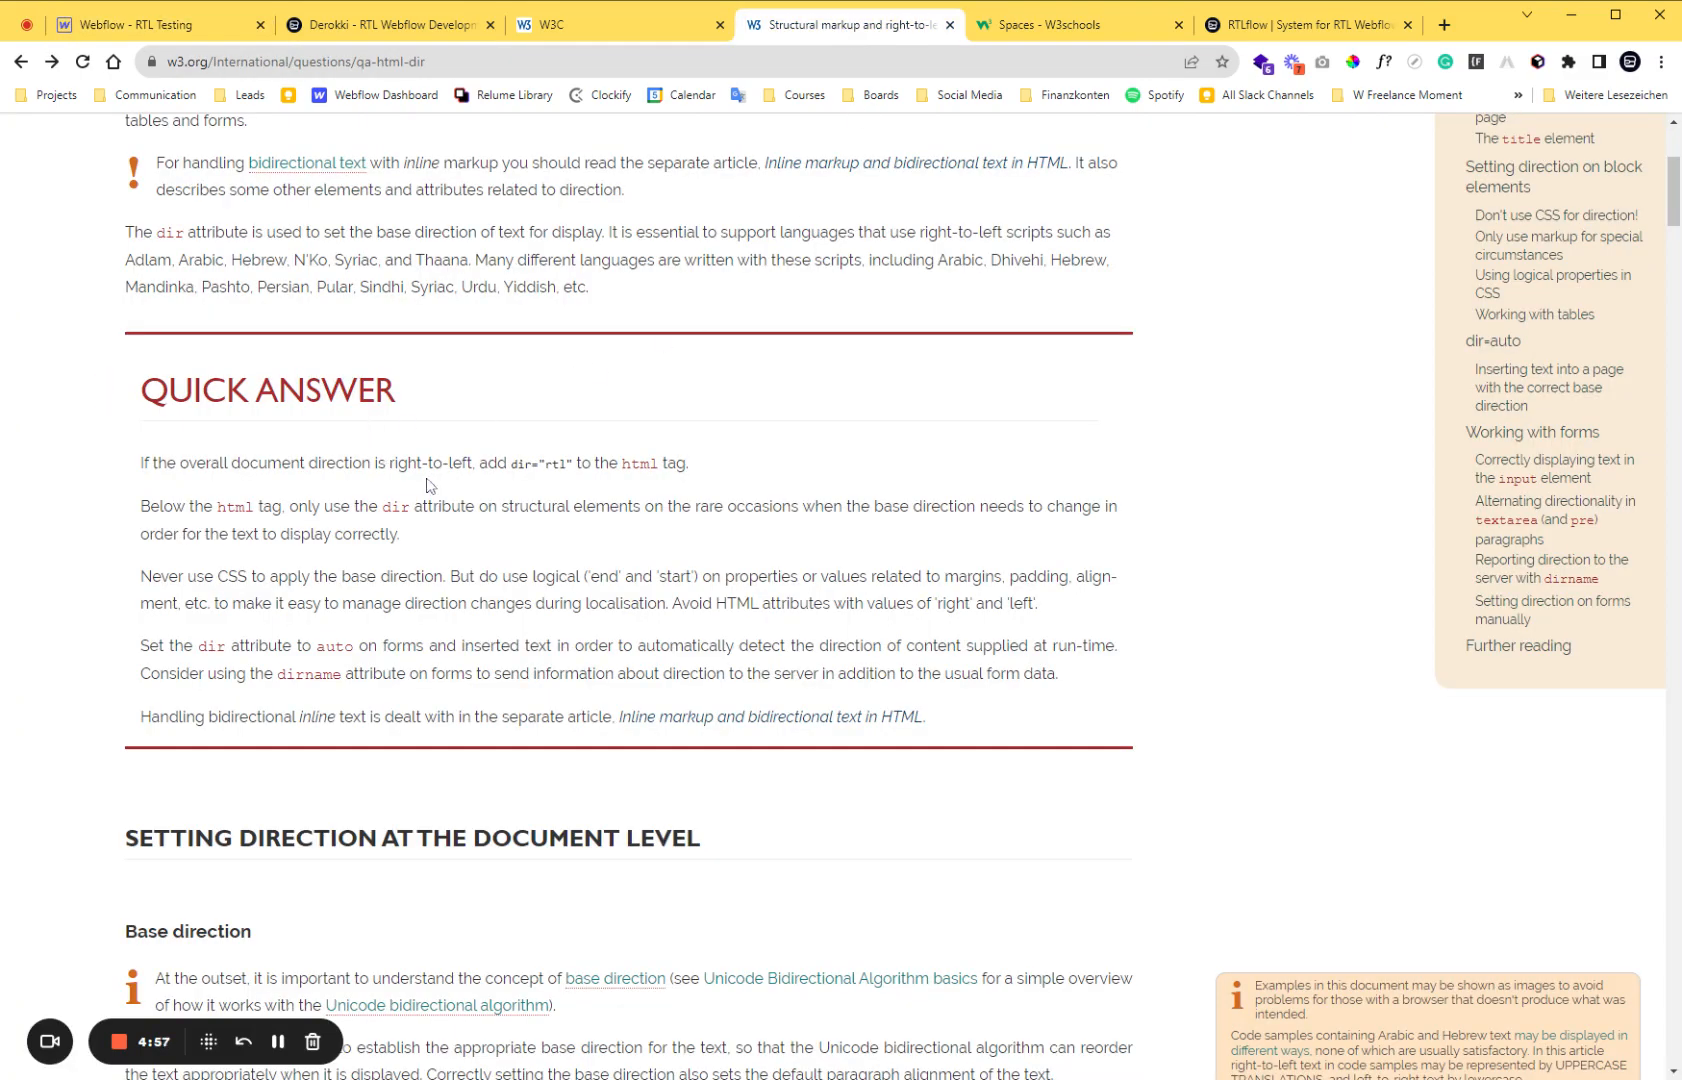
pyautogui.scroll(4, 428, 484)
pyautogui.scroll(-5, 491, 413)
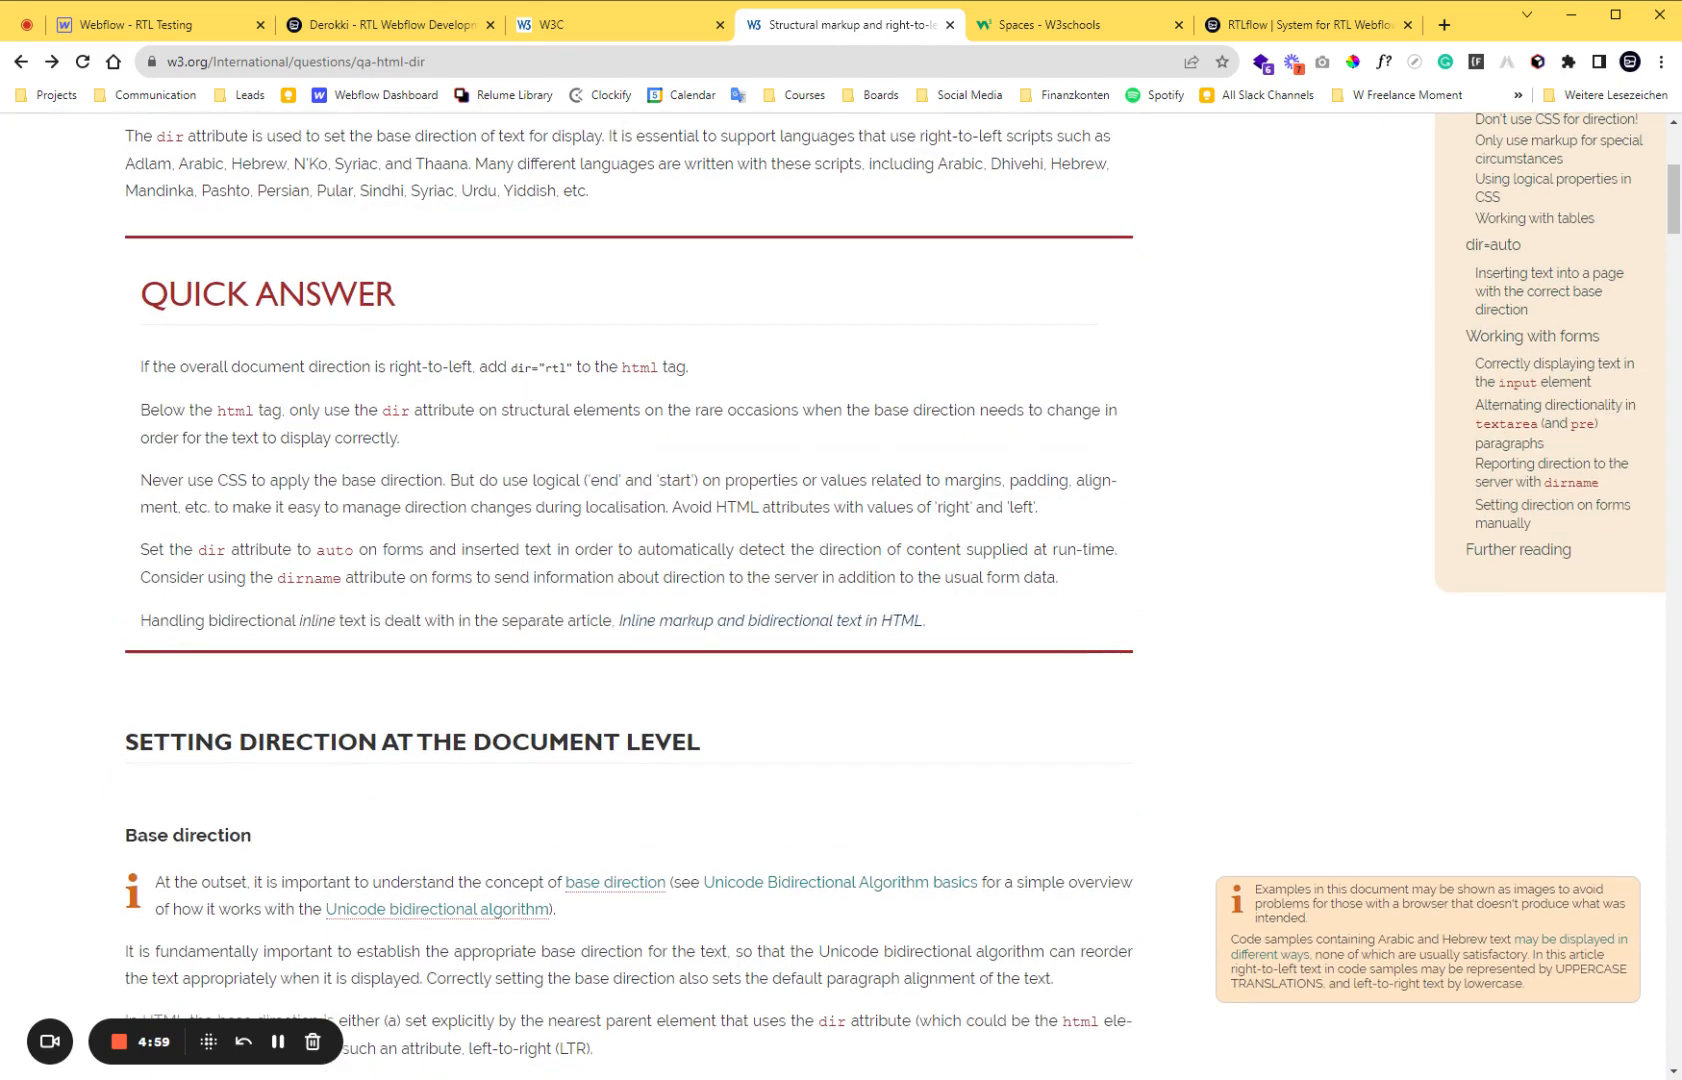
pyautogui.moveTo(140, 481); pyautogui.dragTo(446, 482)
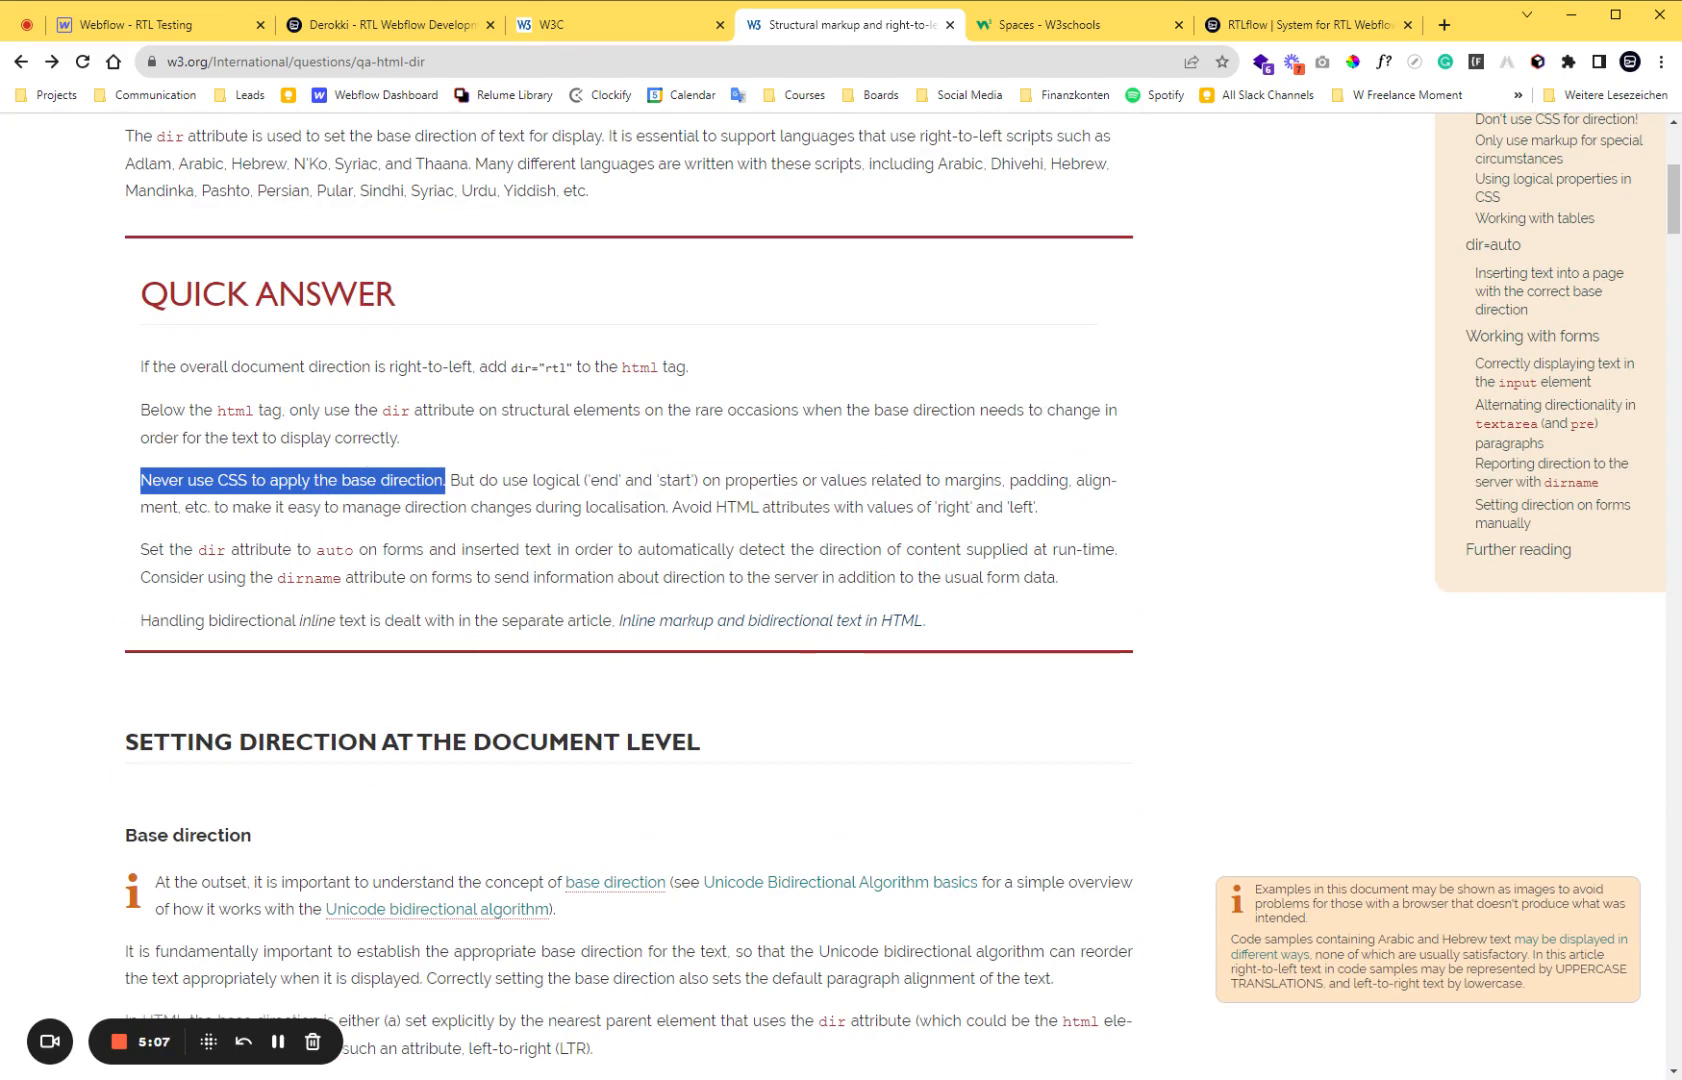
pyautogui.click(142, 490)
pyautogui.moveTo(141, 490); pyautogui.dragTo(452, 490)
pyautogui.click(558, 500)
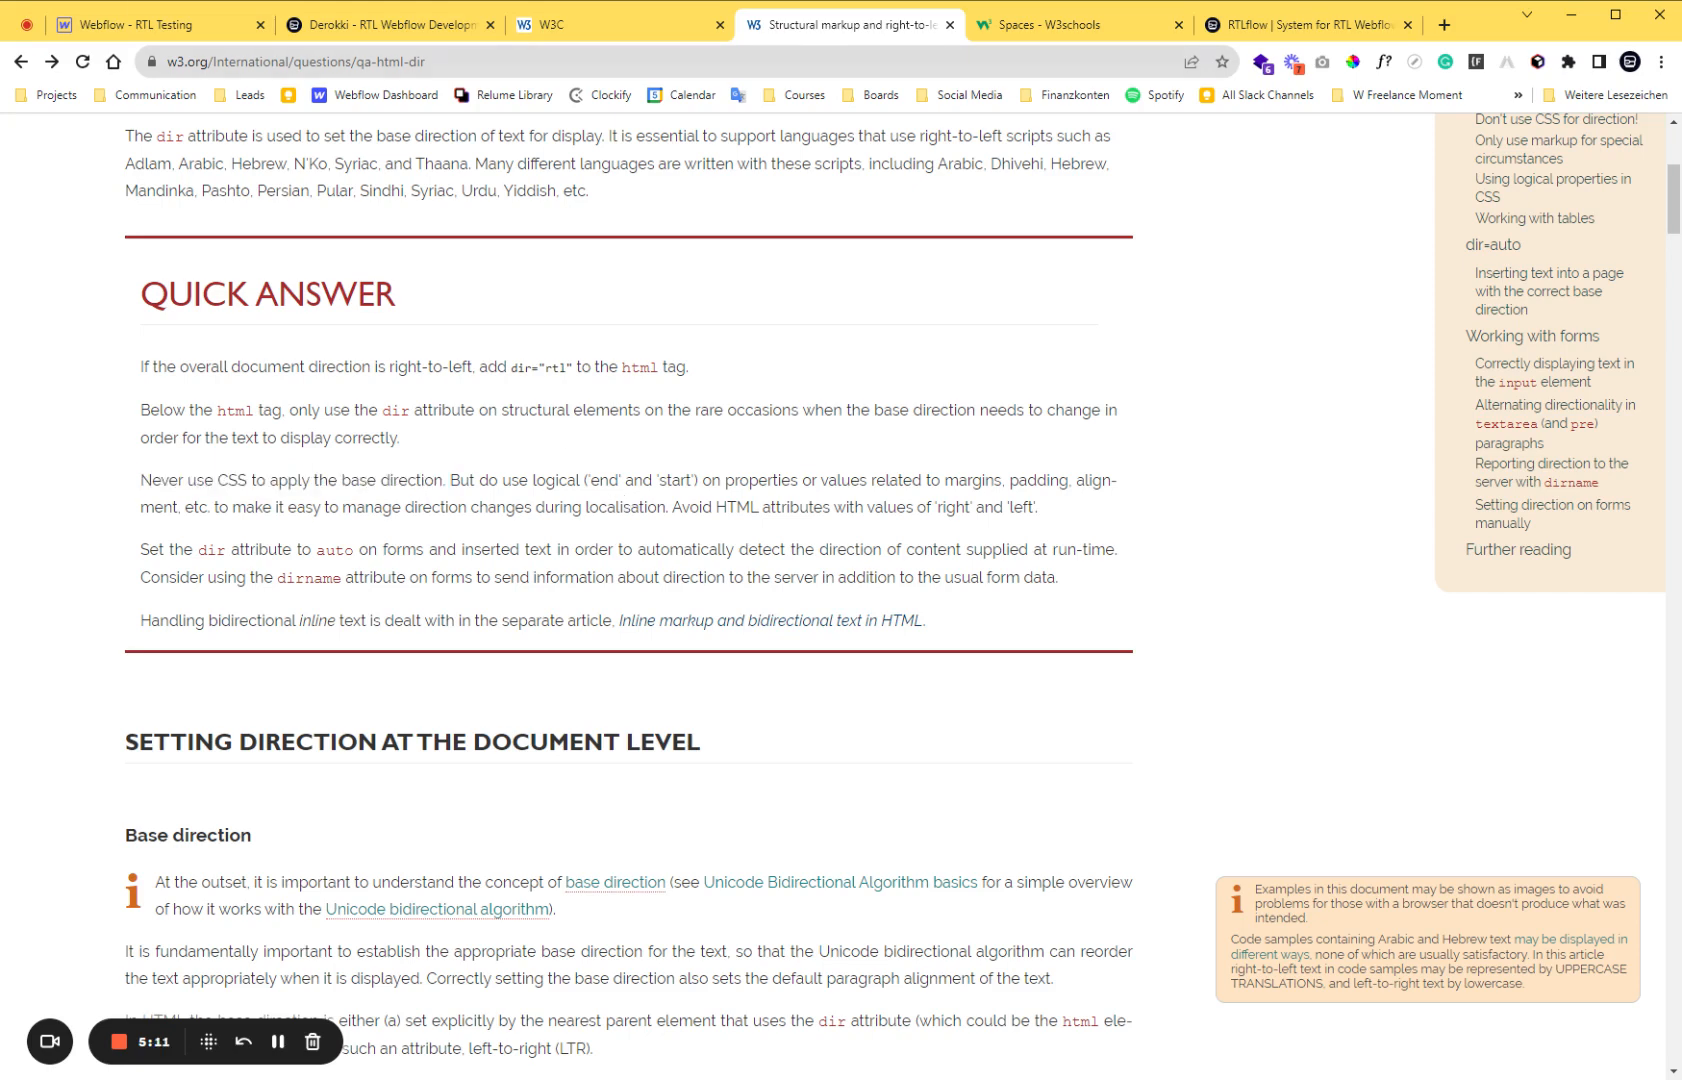
# Back in Webflow, try the right-to-left text direction on the Body (All Pages) tag and reset it.
pyautogui.click(166, 28)
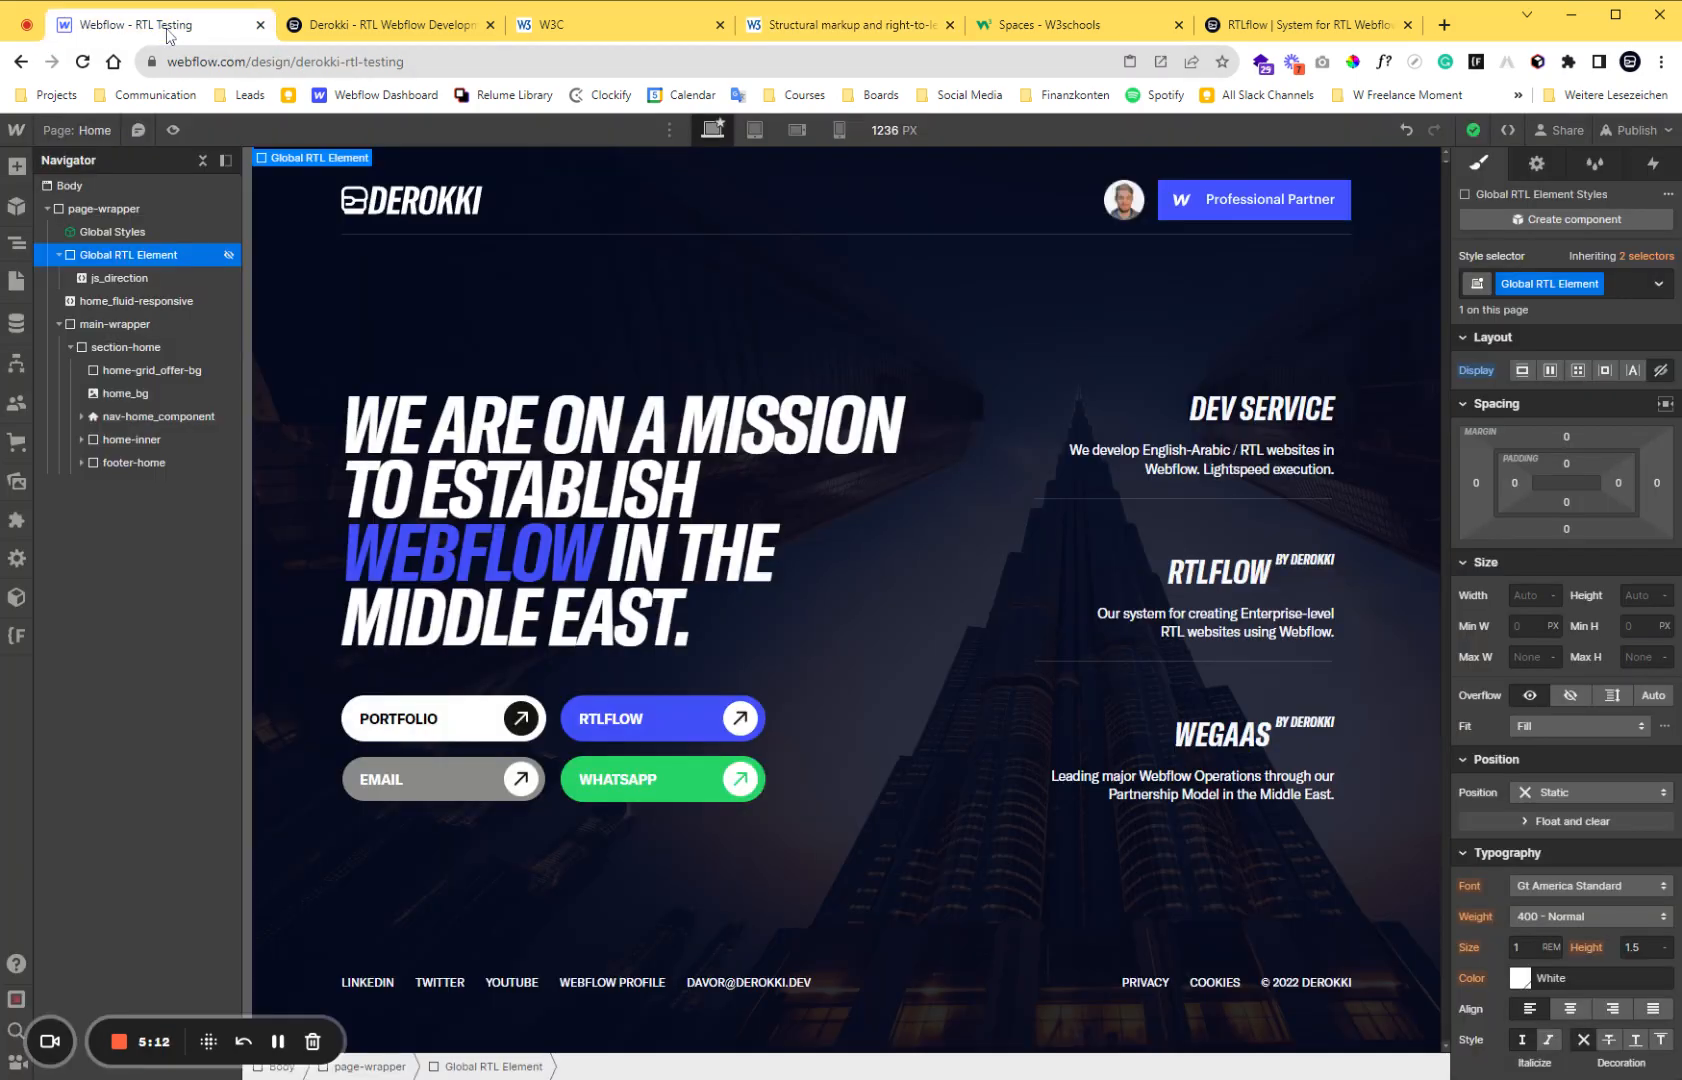
pyautogui.click(128, 186)
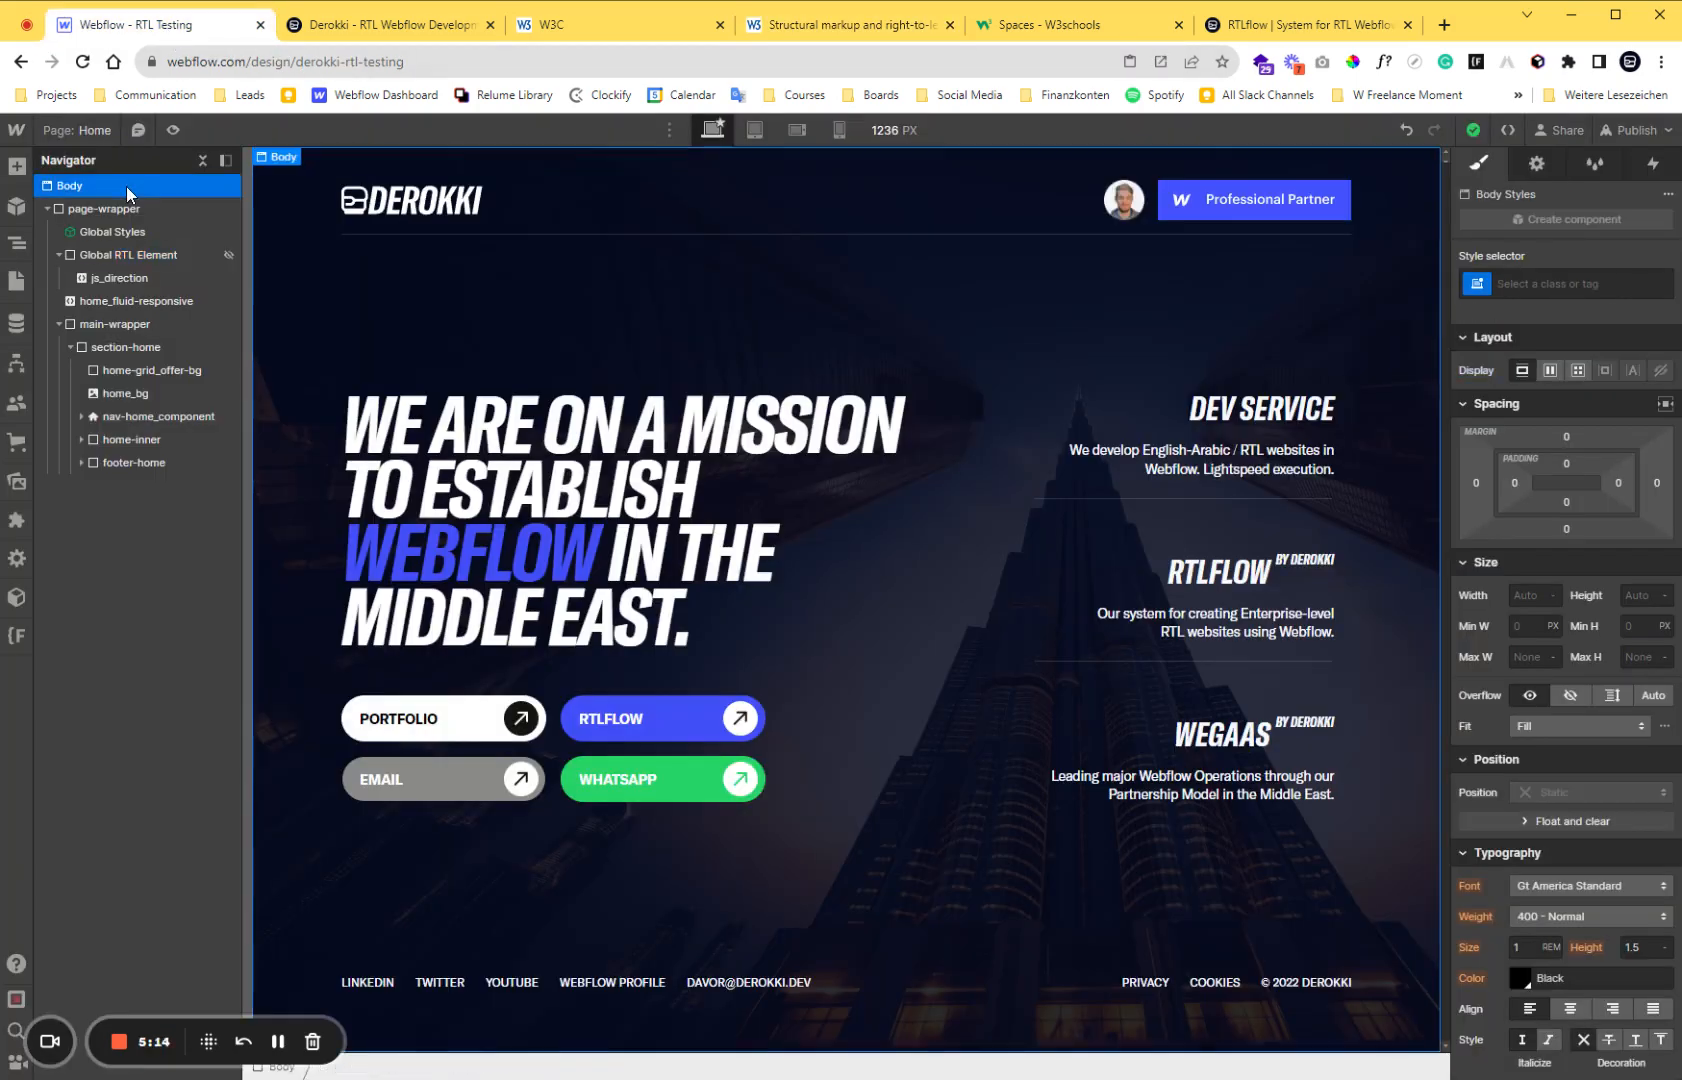
pyautogui.click(1568, 284)
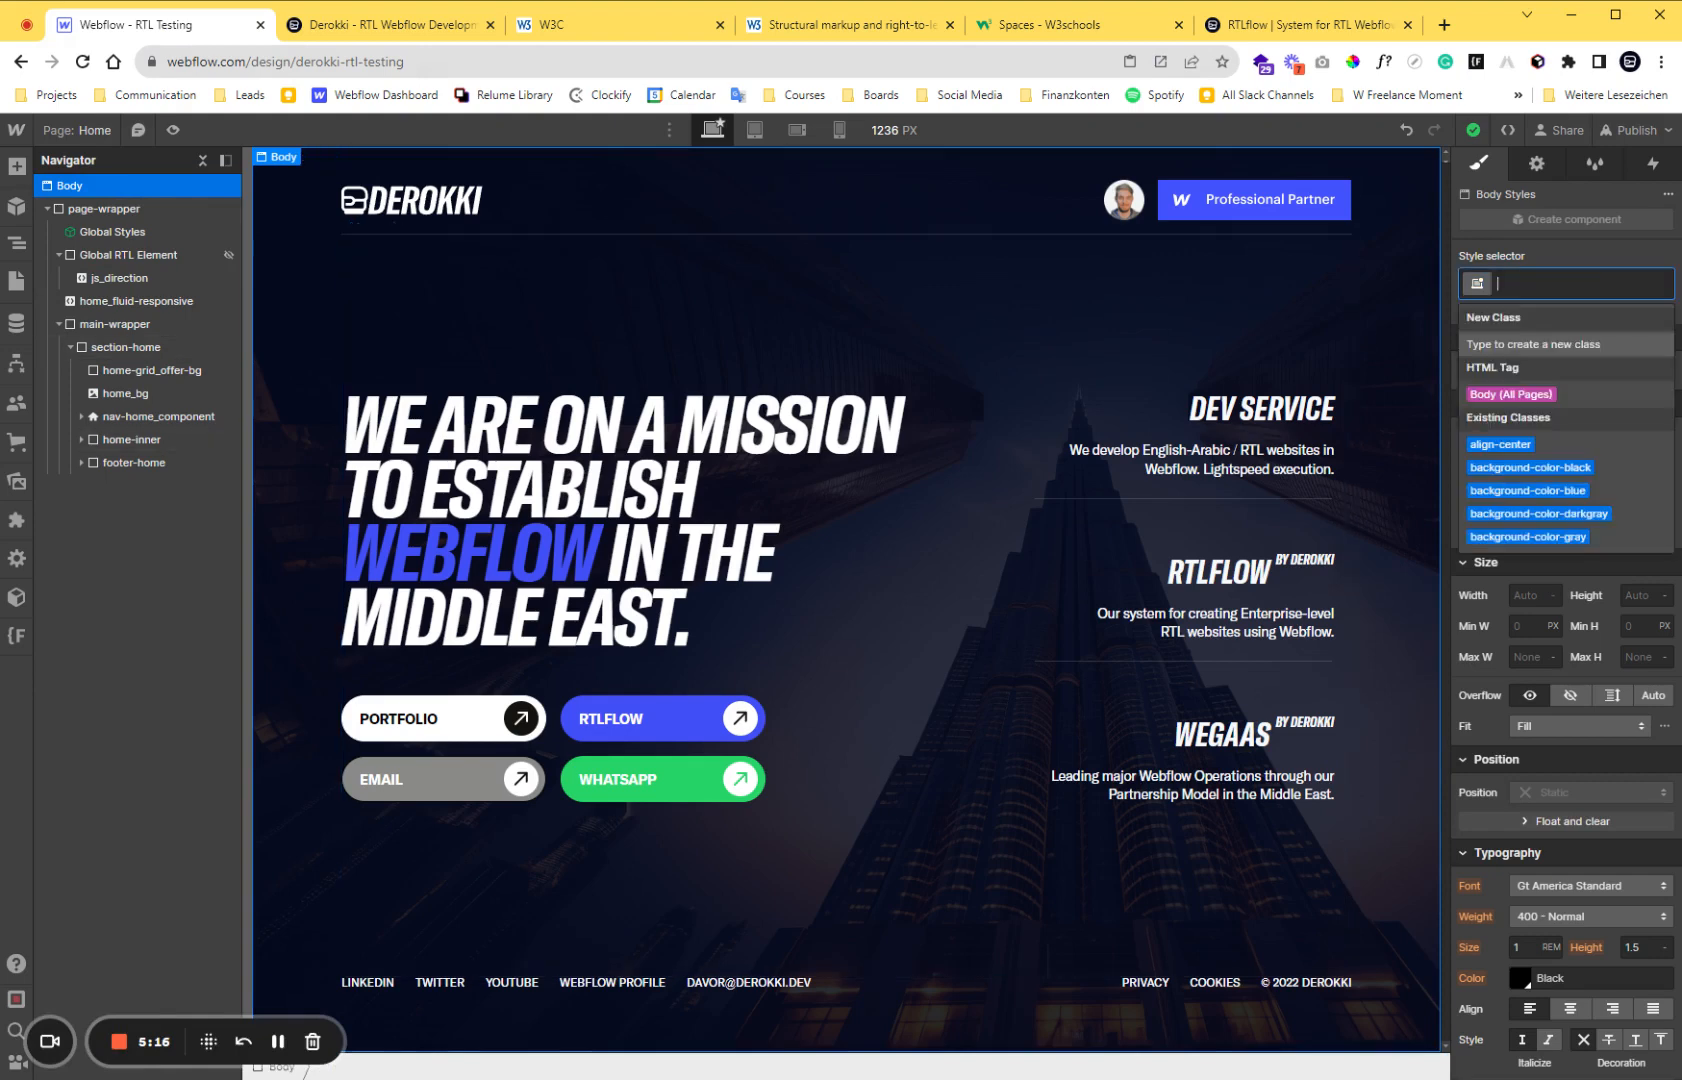
pyautogui.click(1550, 393)
pyautogui.scroll(-5, 1604, 502)
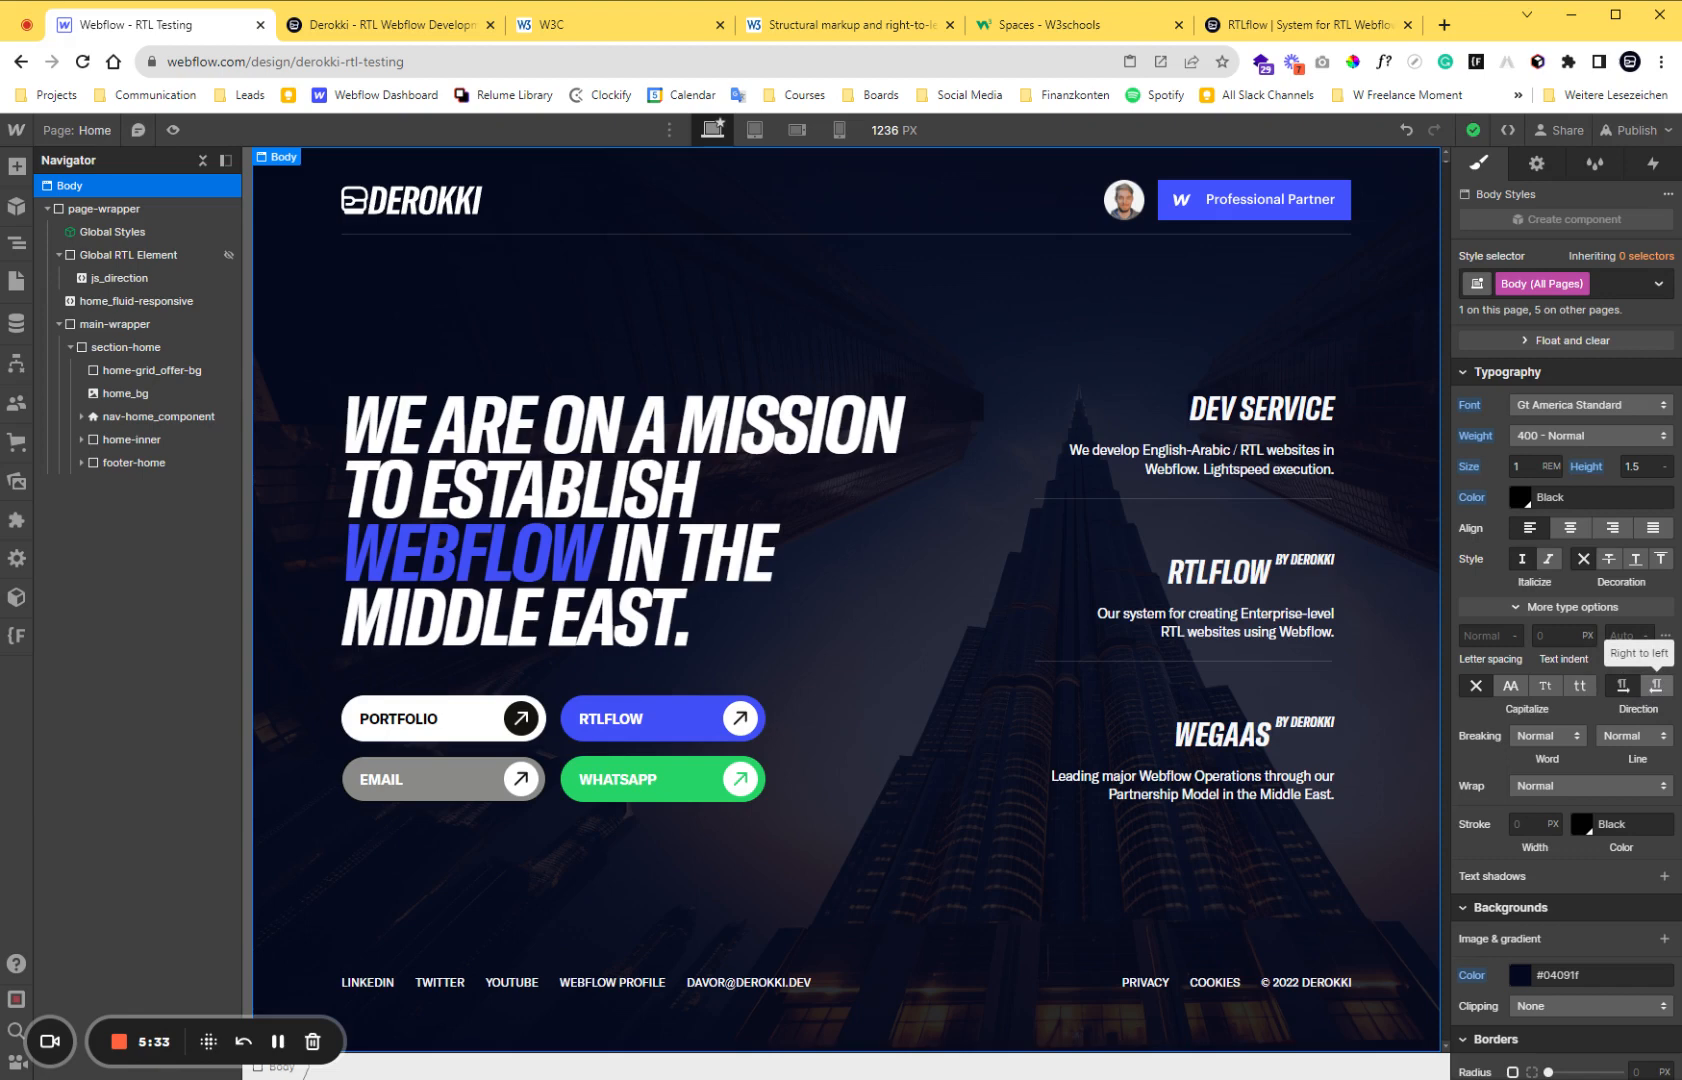
pyautogui.click(1657, 690)
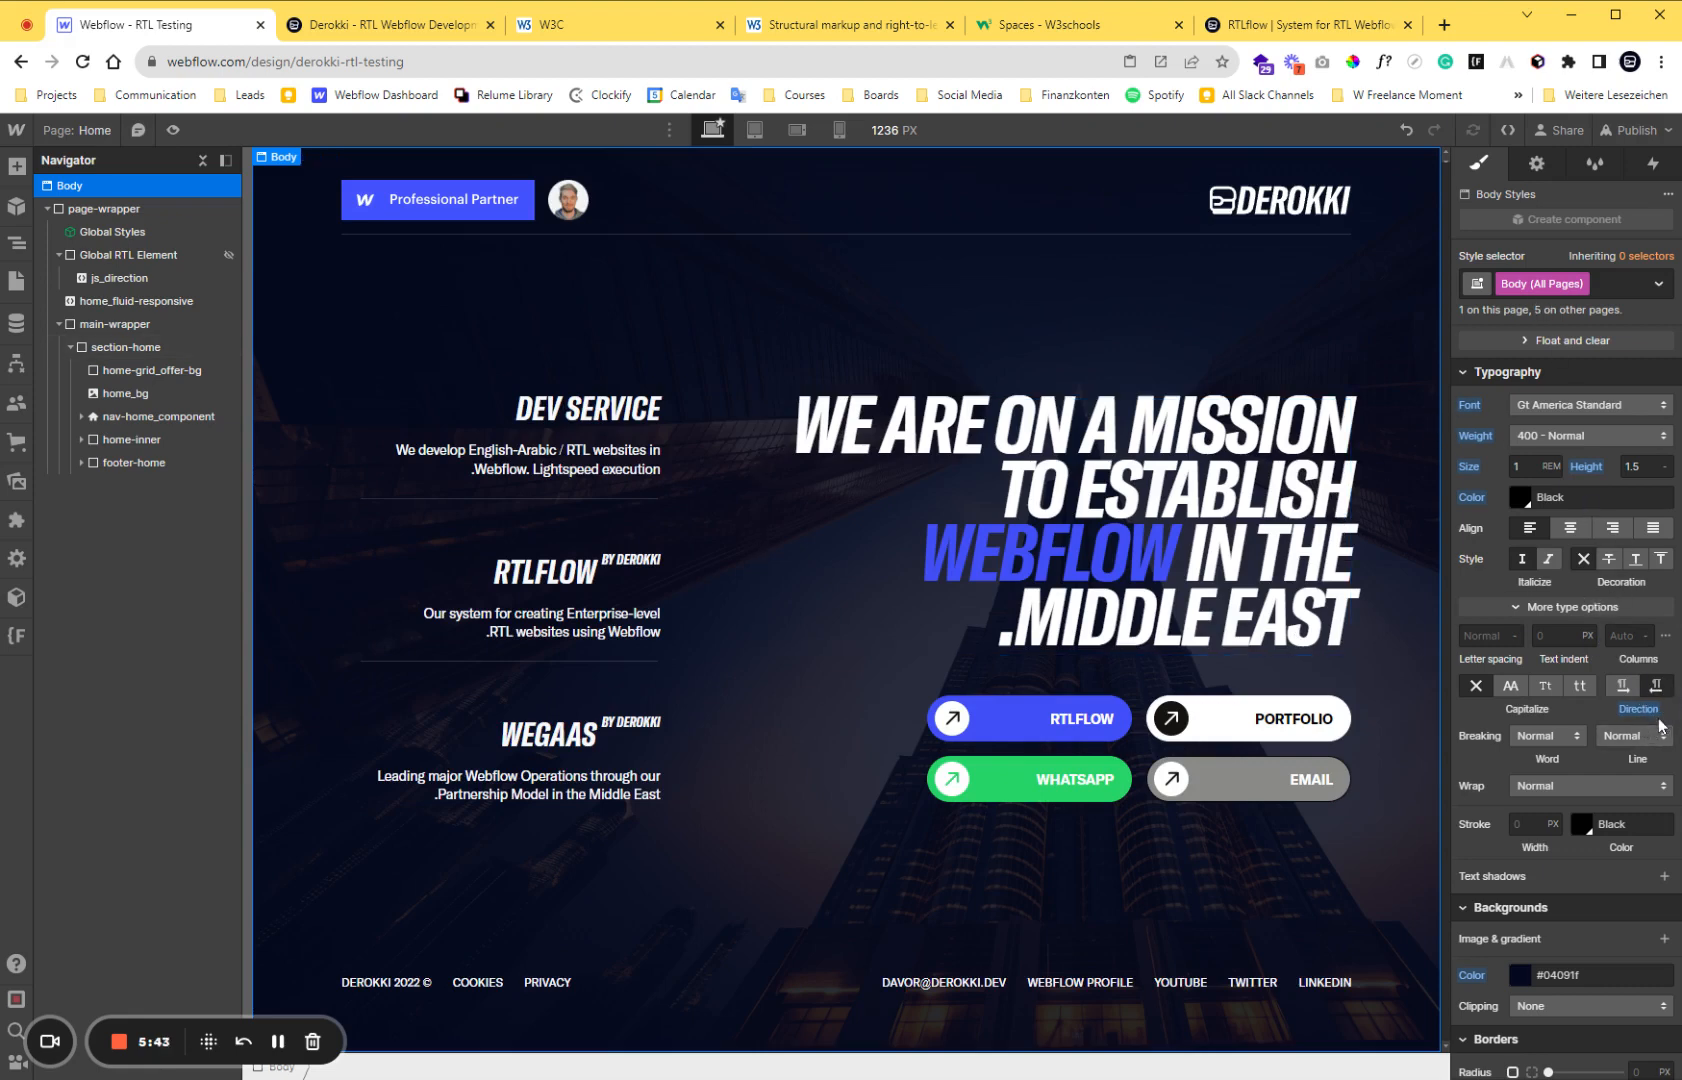
pyautogui.click(1655, 686)
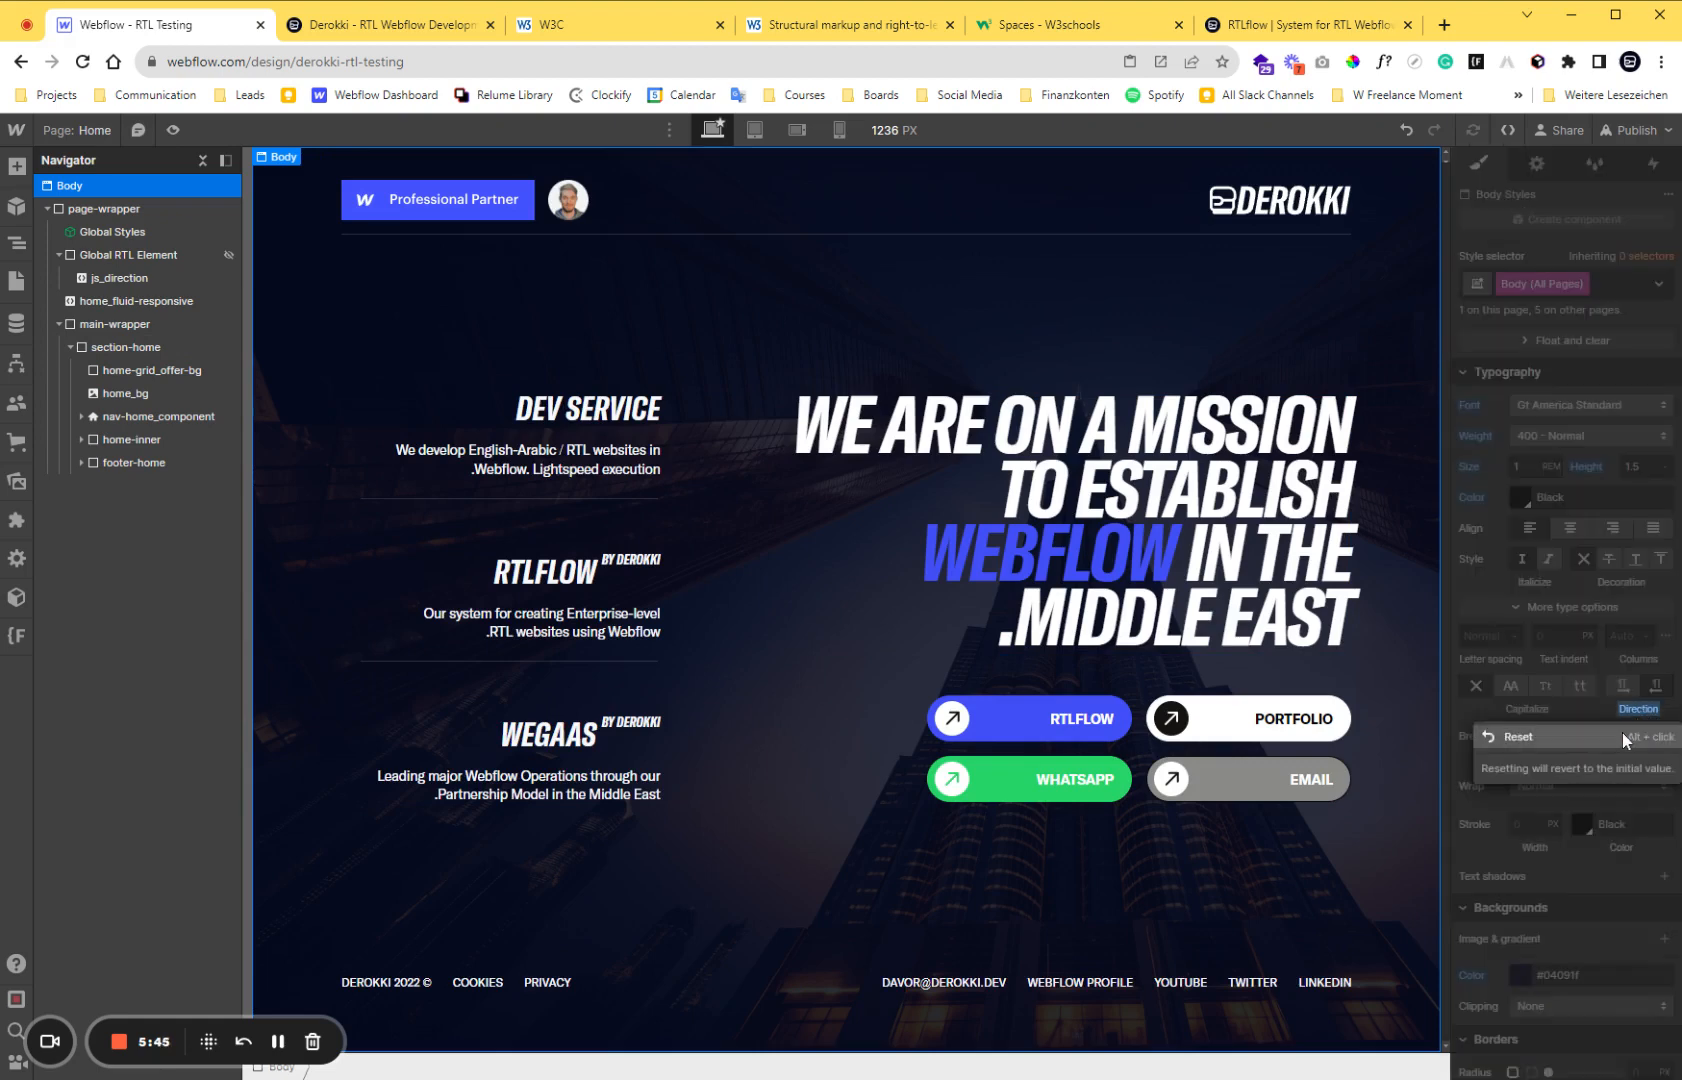
# Add a second HTML Embed inside Global RTL Element, above js_direction.
pyautogui.click(16, 166)
pyautogui.scroll(-5, 126, 541)
pyautogui.scroll(-3, 126, 545)
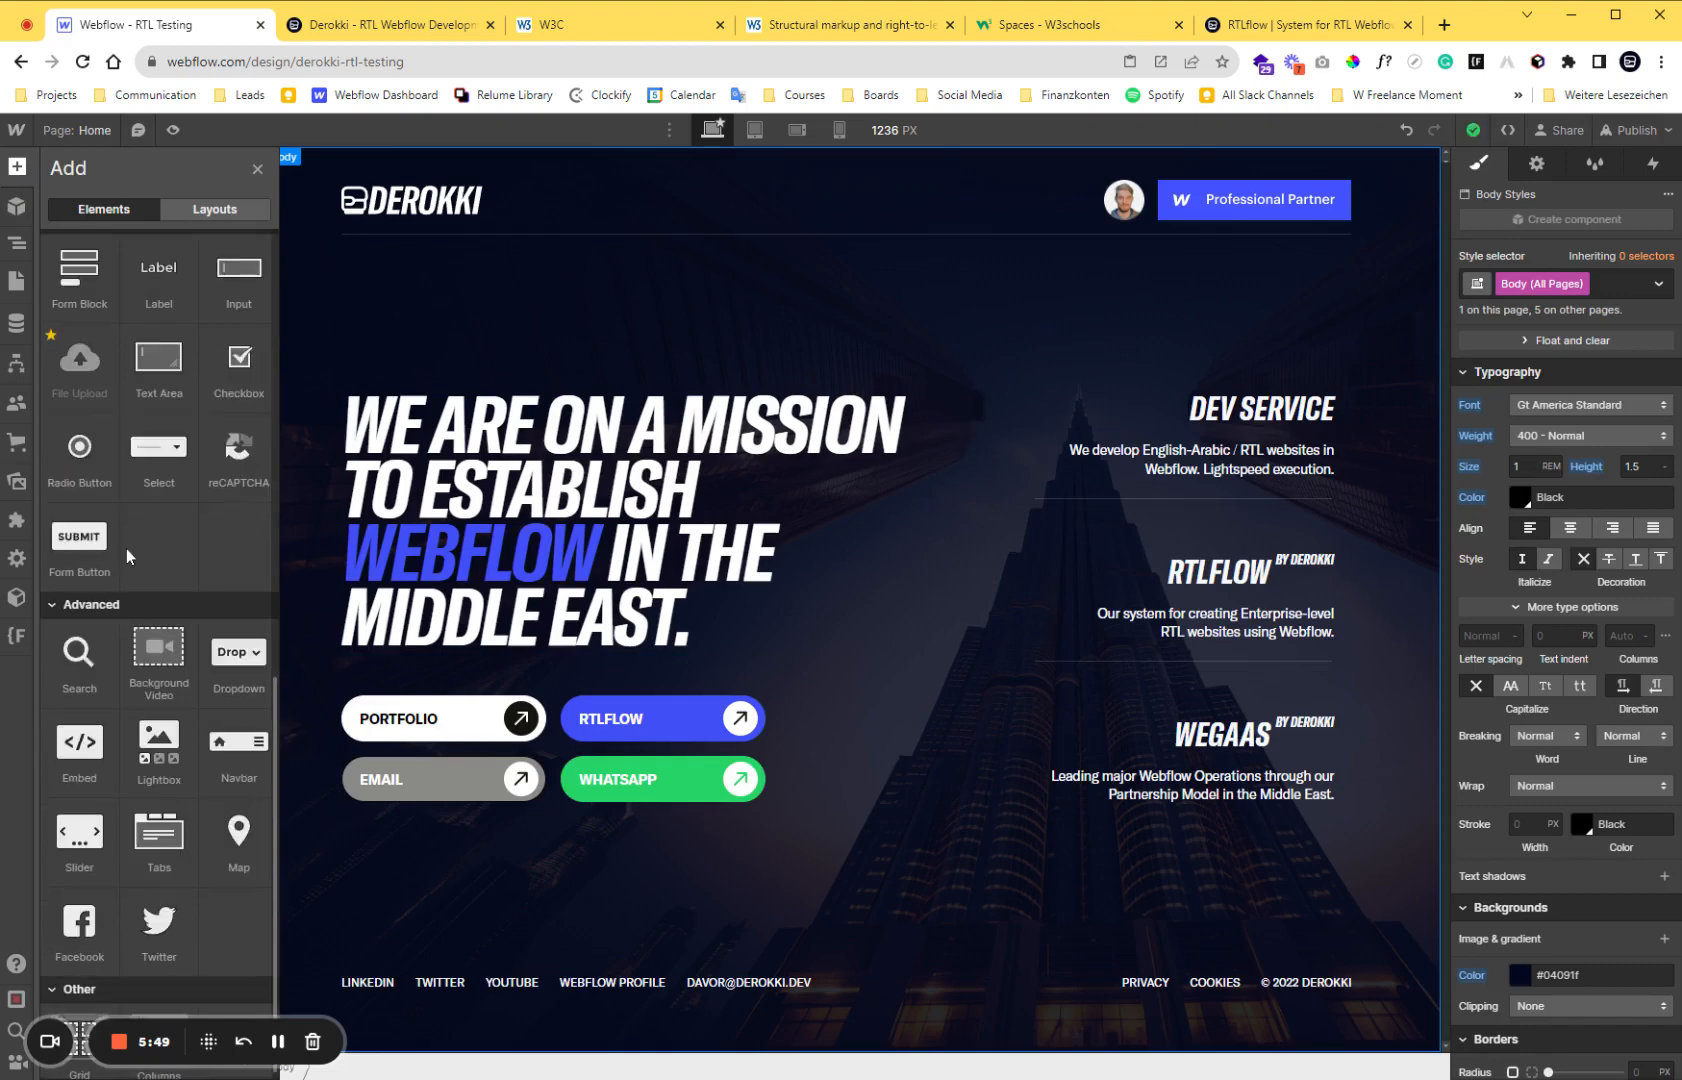
pyautogui.moveTo(77, 740); pyautogui.dragTo(182, 279)
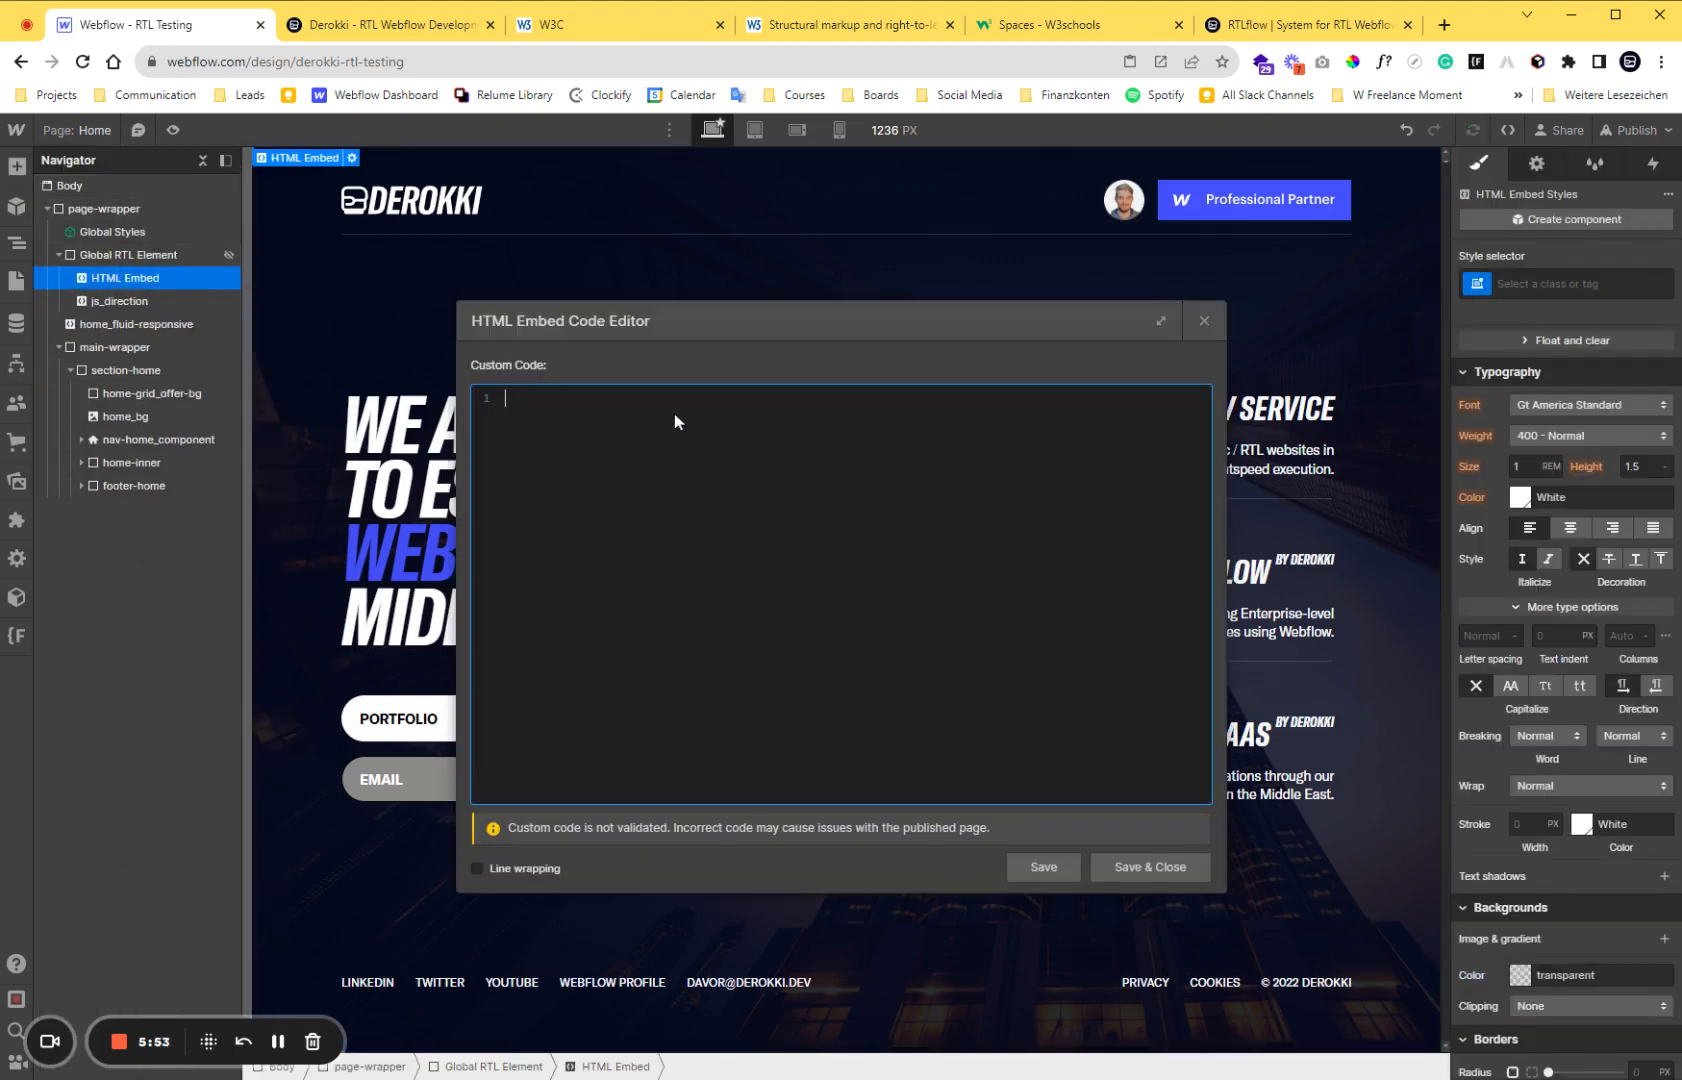
# Write a style block in the new embed that sets html to direction: rtl, and save and close the code editor.
pyautogui.write('<style>')
pyautogui.press('Return')
pyautogui.press('Return')
pyautogui.write('</style>')
pyautogui.write('html {')
pyautogui.press('Return')
pyautogui.press('Return')
pyautogui.write('}')
pyautogui.press('Tab')
pyautogui.write('directi')
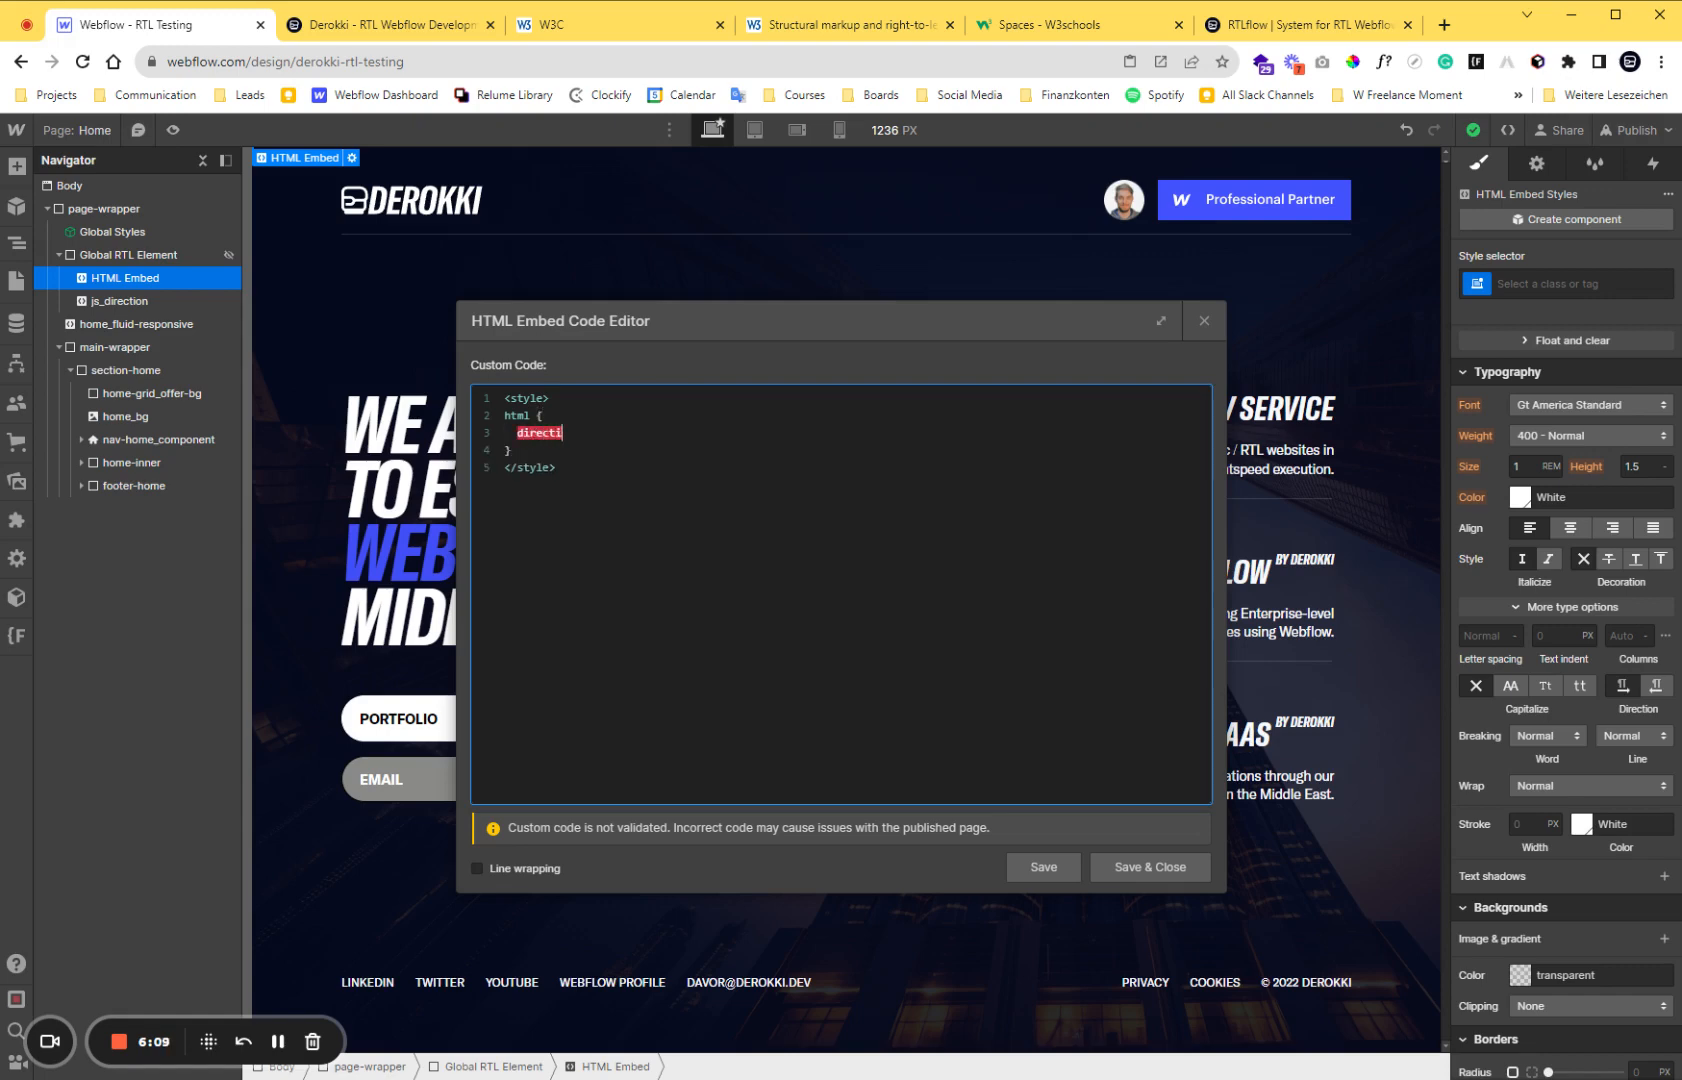
pyautogui.write('on: rtl;')
pyautogui.click(1166, 869)
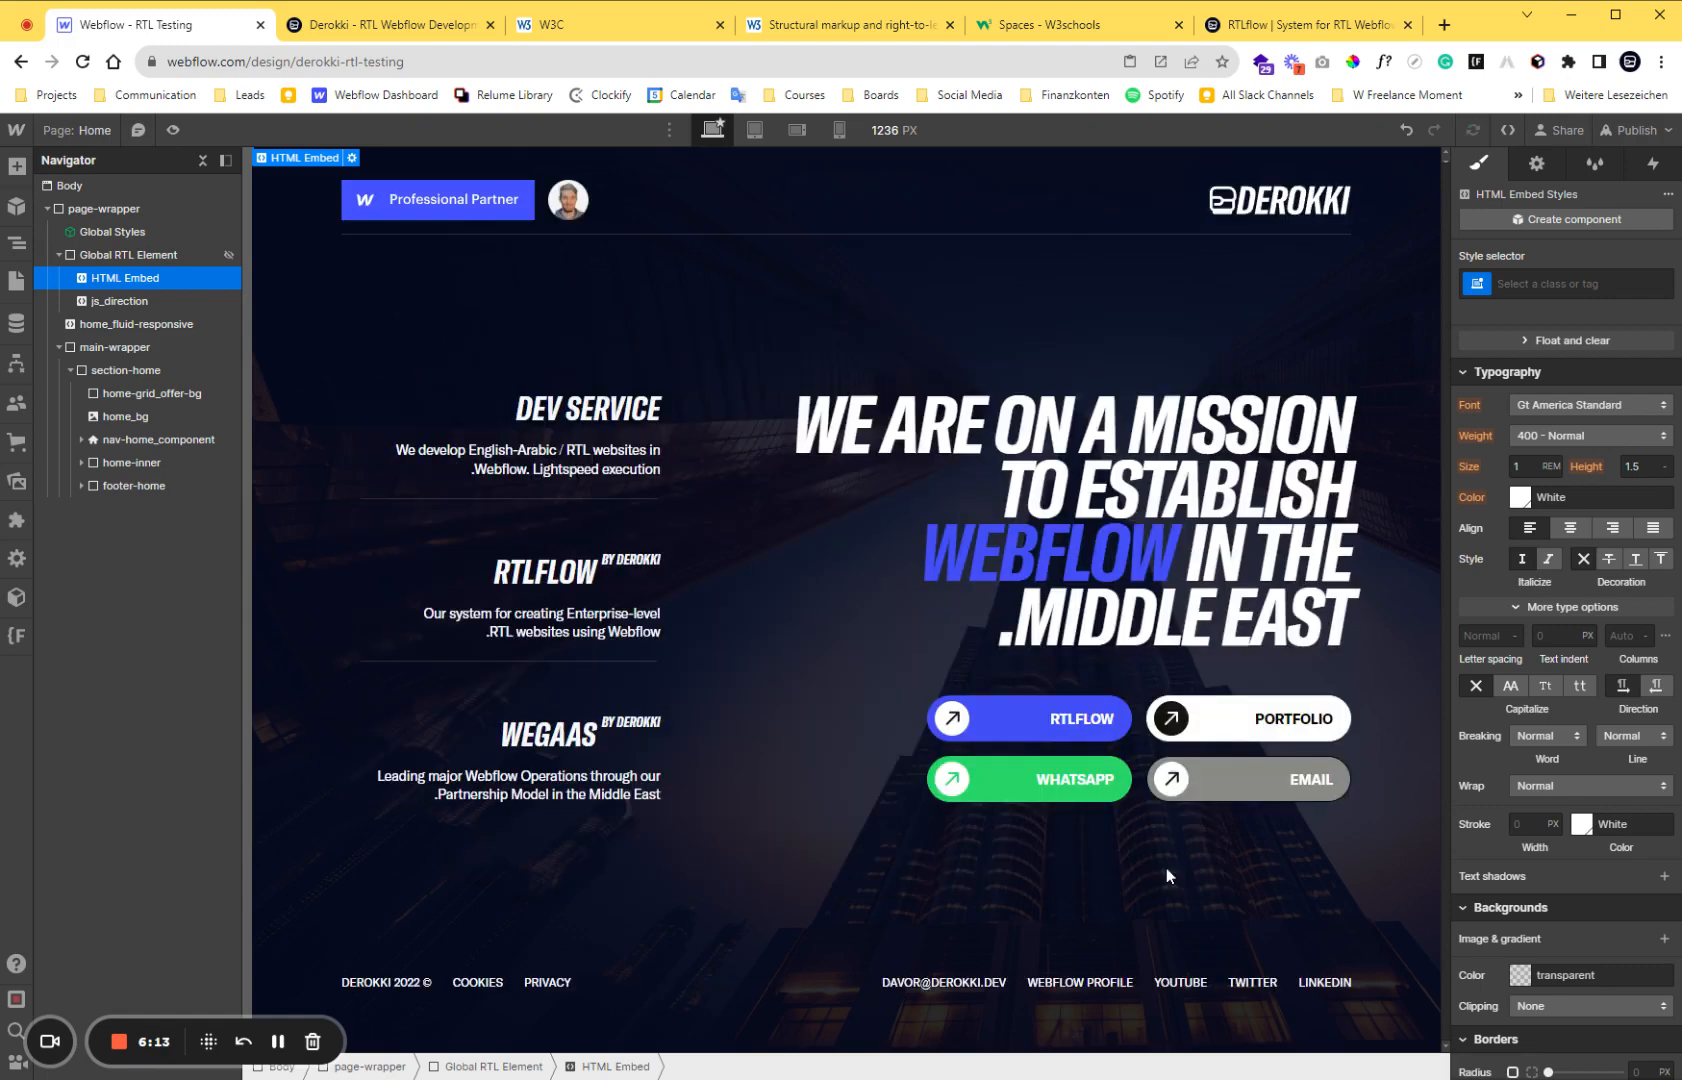
# Publish the site to the selected staging domain.
pyautogui.click(276, 351)
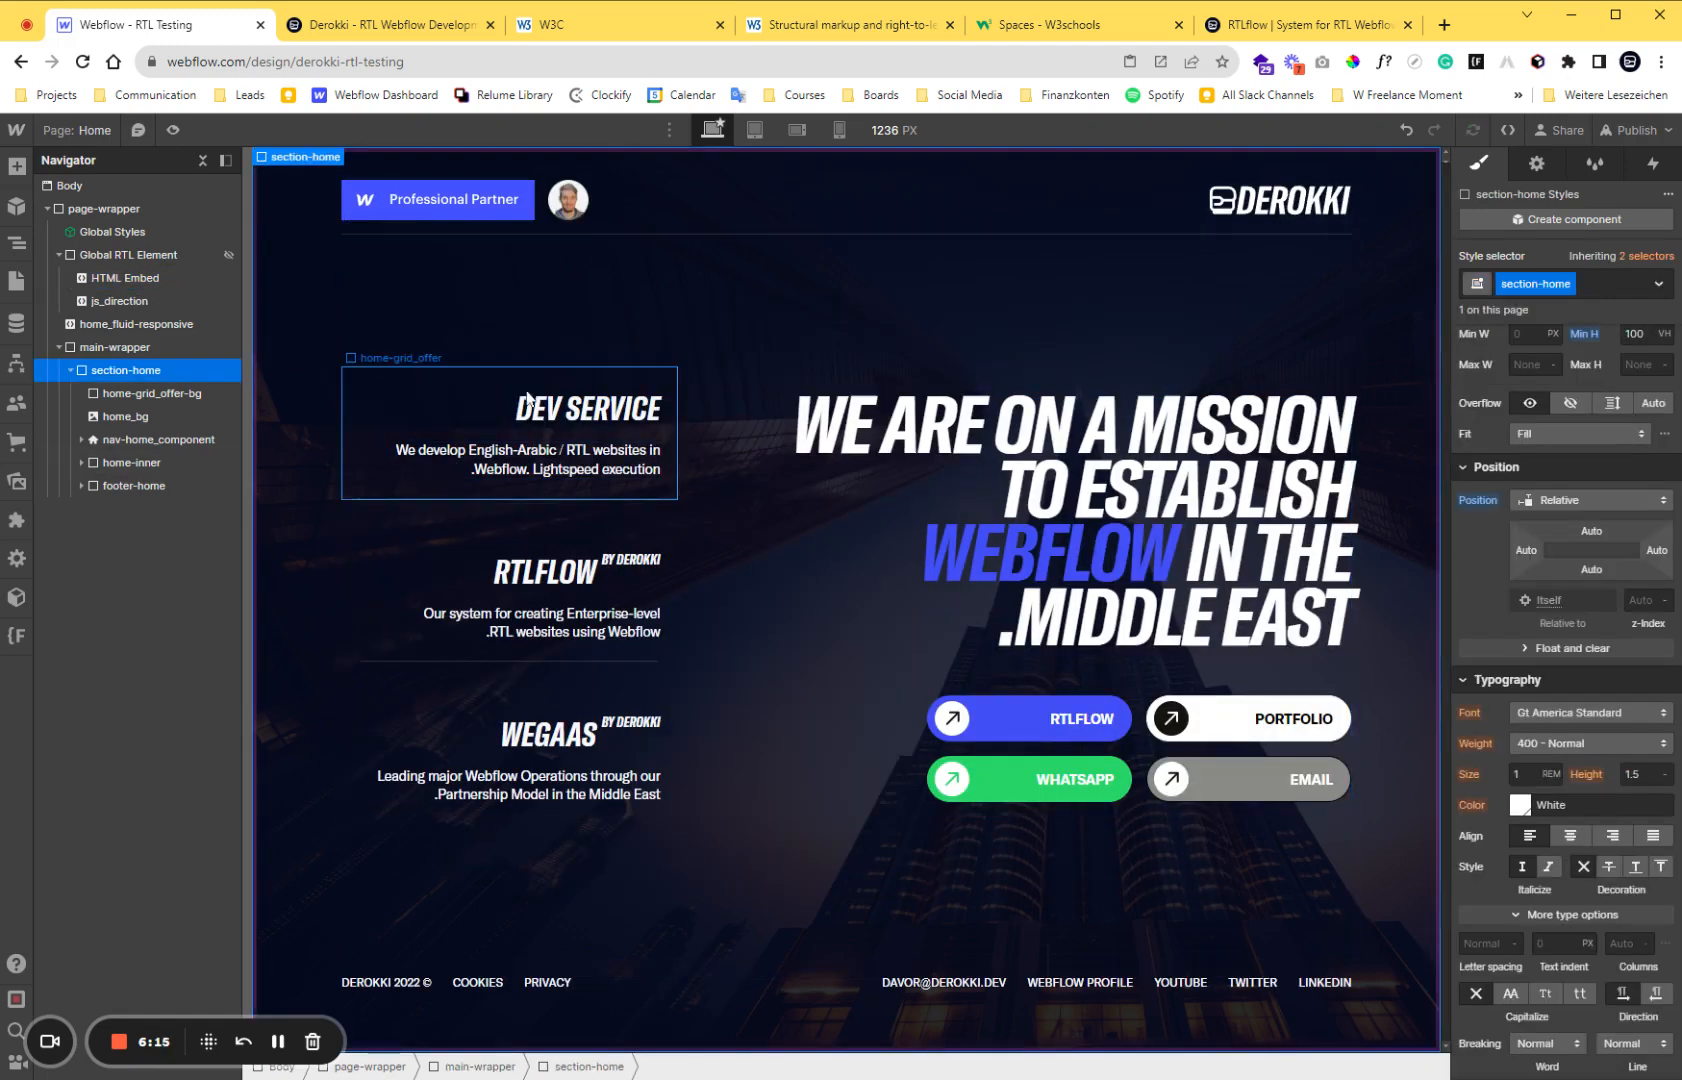
pyautogui.click(1632, 130)
pyautogui.click(1563, 455)
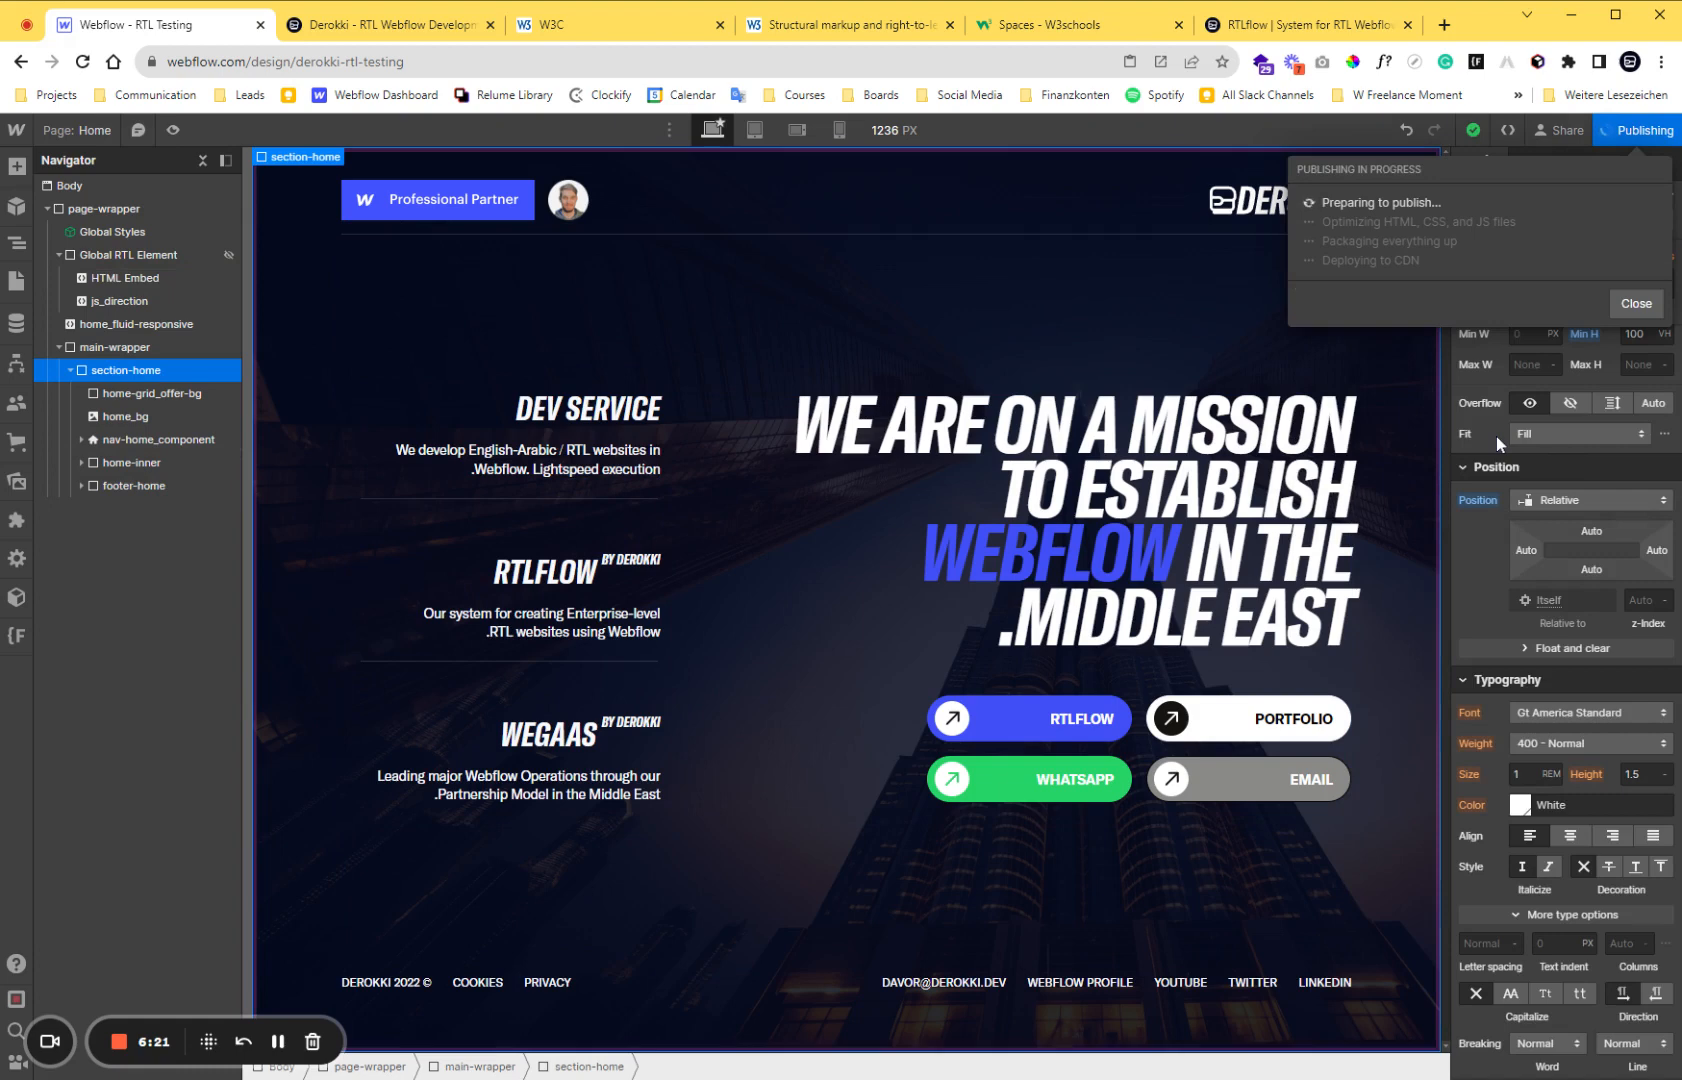
# On the published page, open the developer tools, reload, and inspect the html element with its dir attribute and direction style.
pyautogui.click(397, 30)
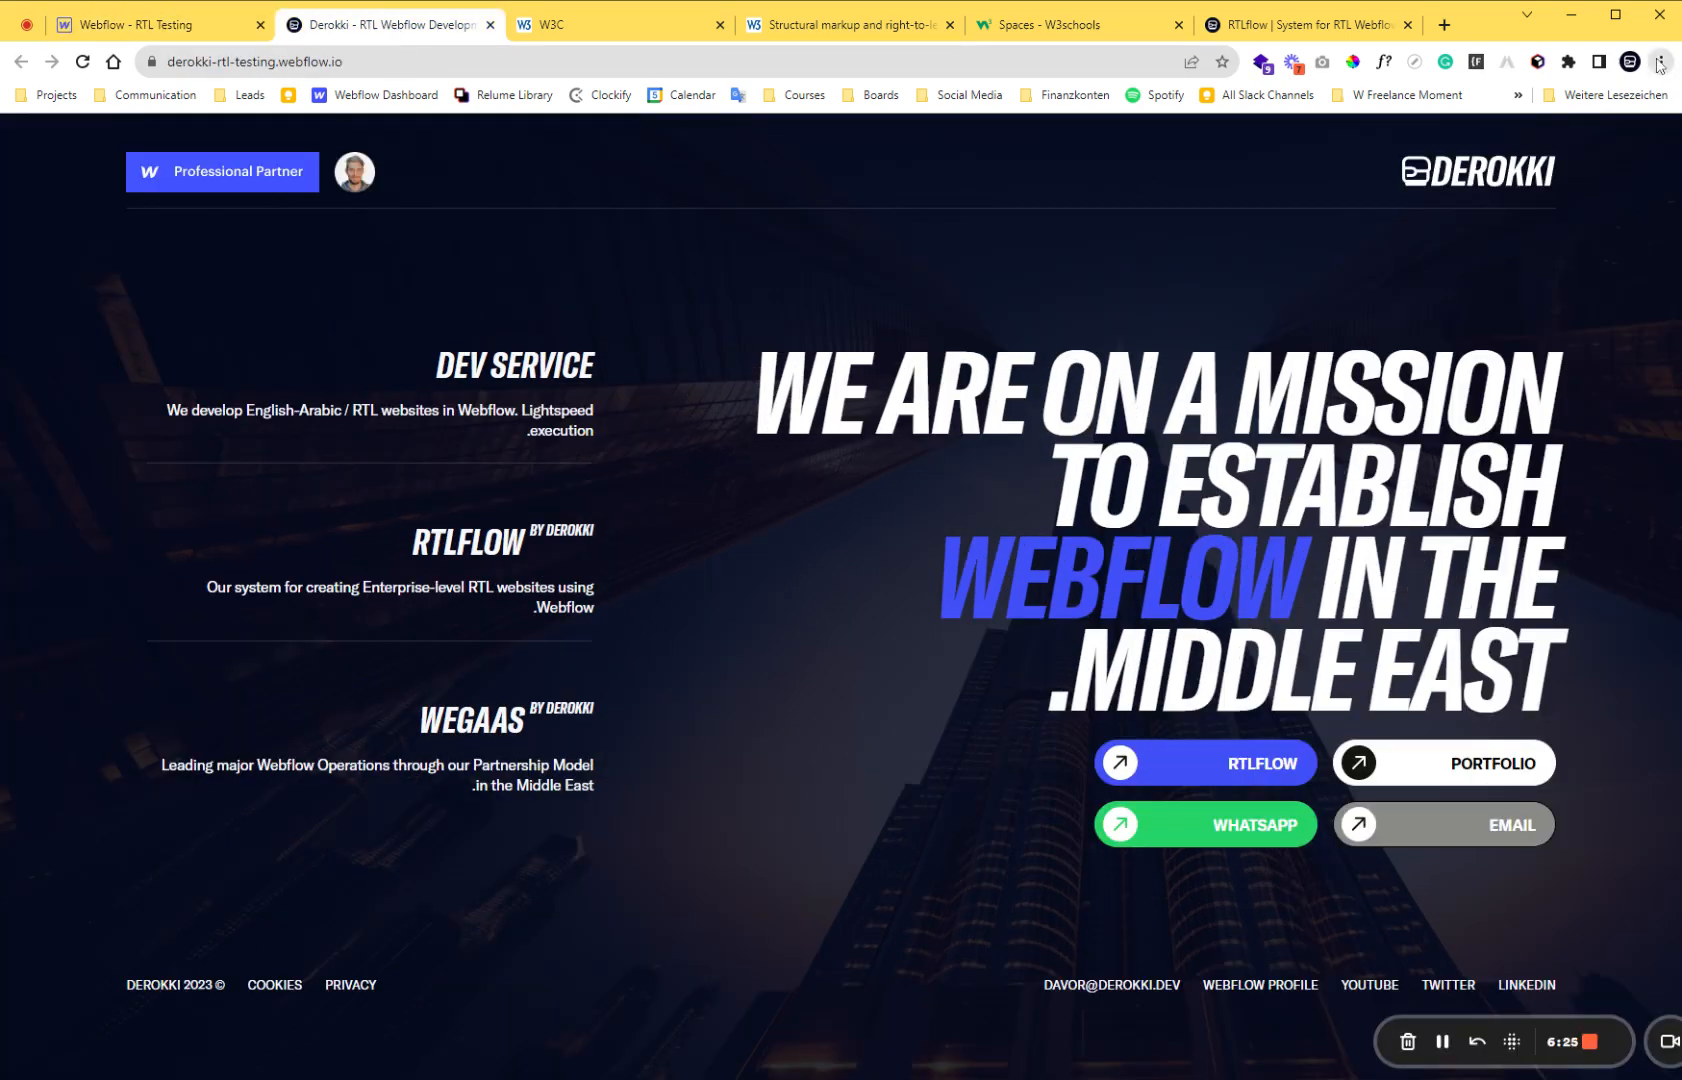
pyautogui.hotkey('ctrl', 'shift', 'i')
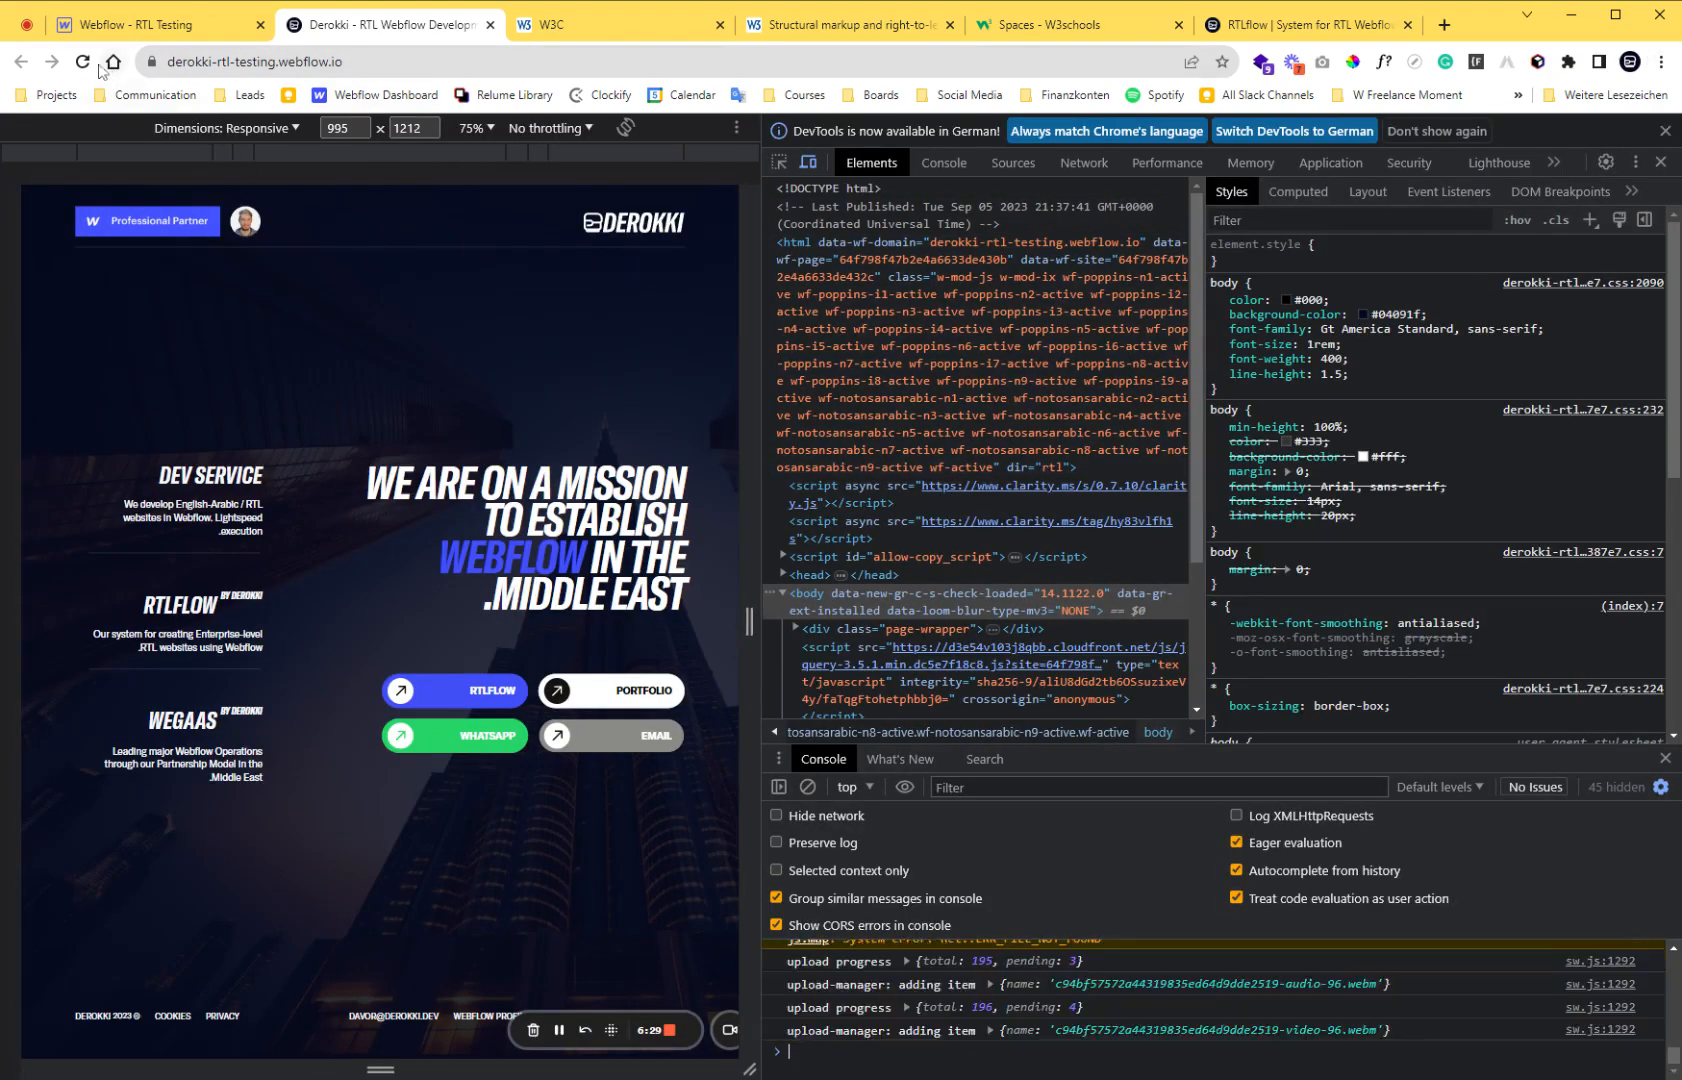
pyautogui.click(82, 63)
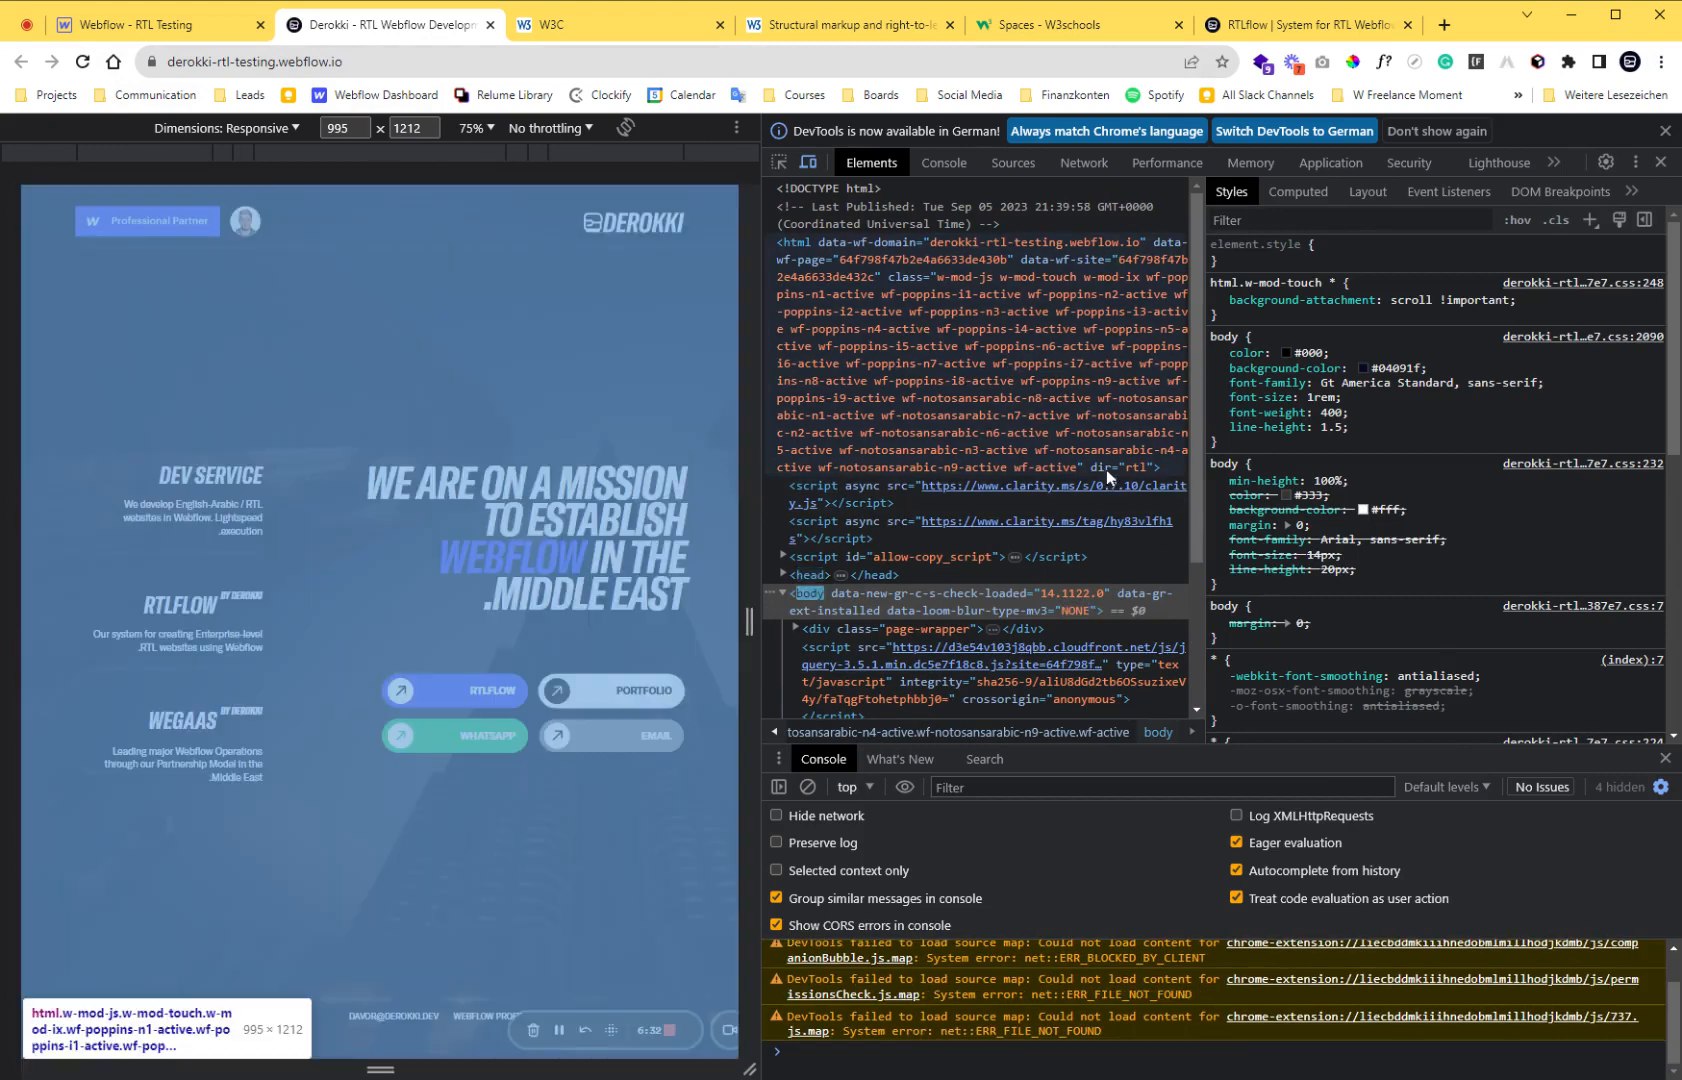
pyautogui.click(1110, 469)
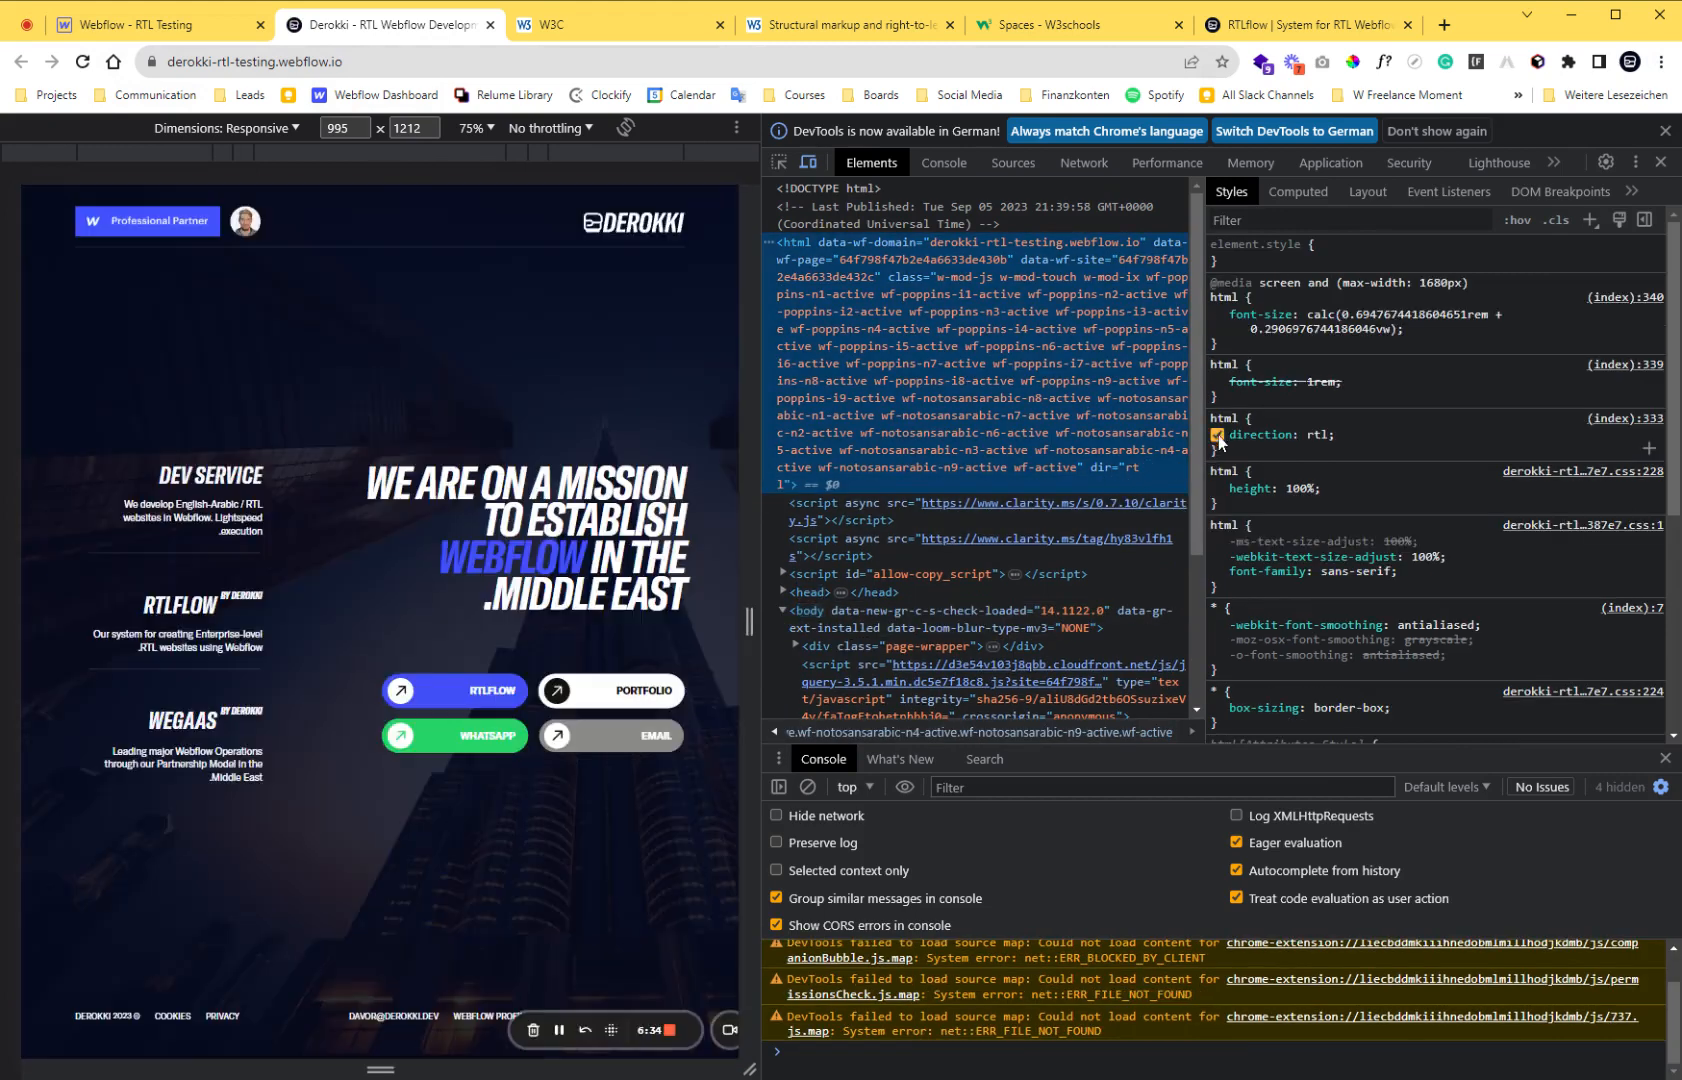
# Toggle the direction declaration of the html rule off and on, and override its value with ltr.
pyautogui.click(1217, 435)
pyautogui.click(1217, 435)
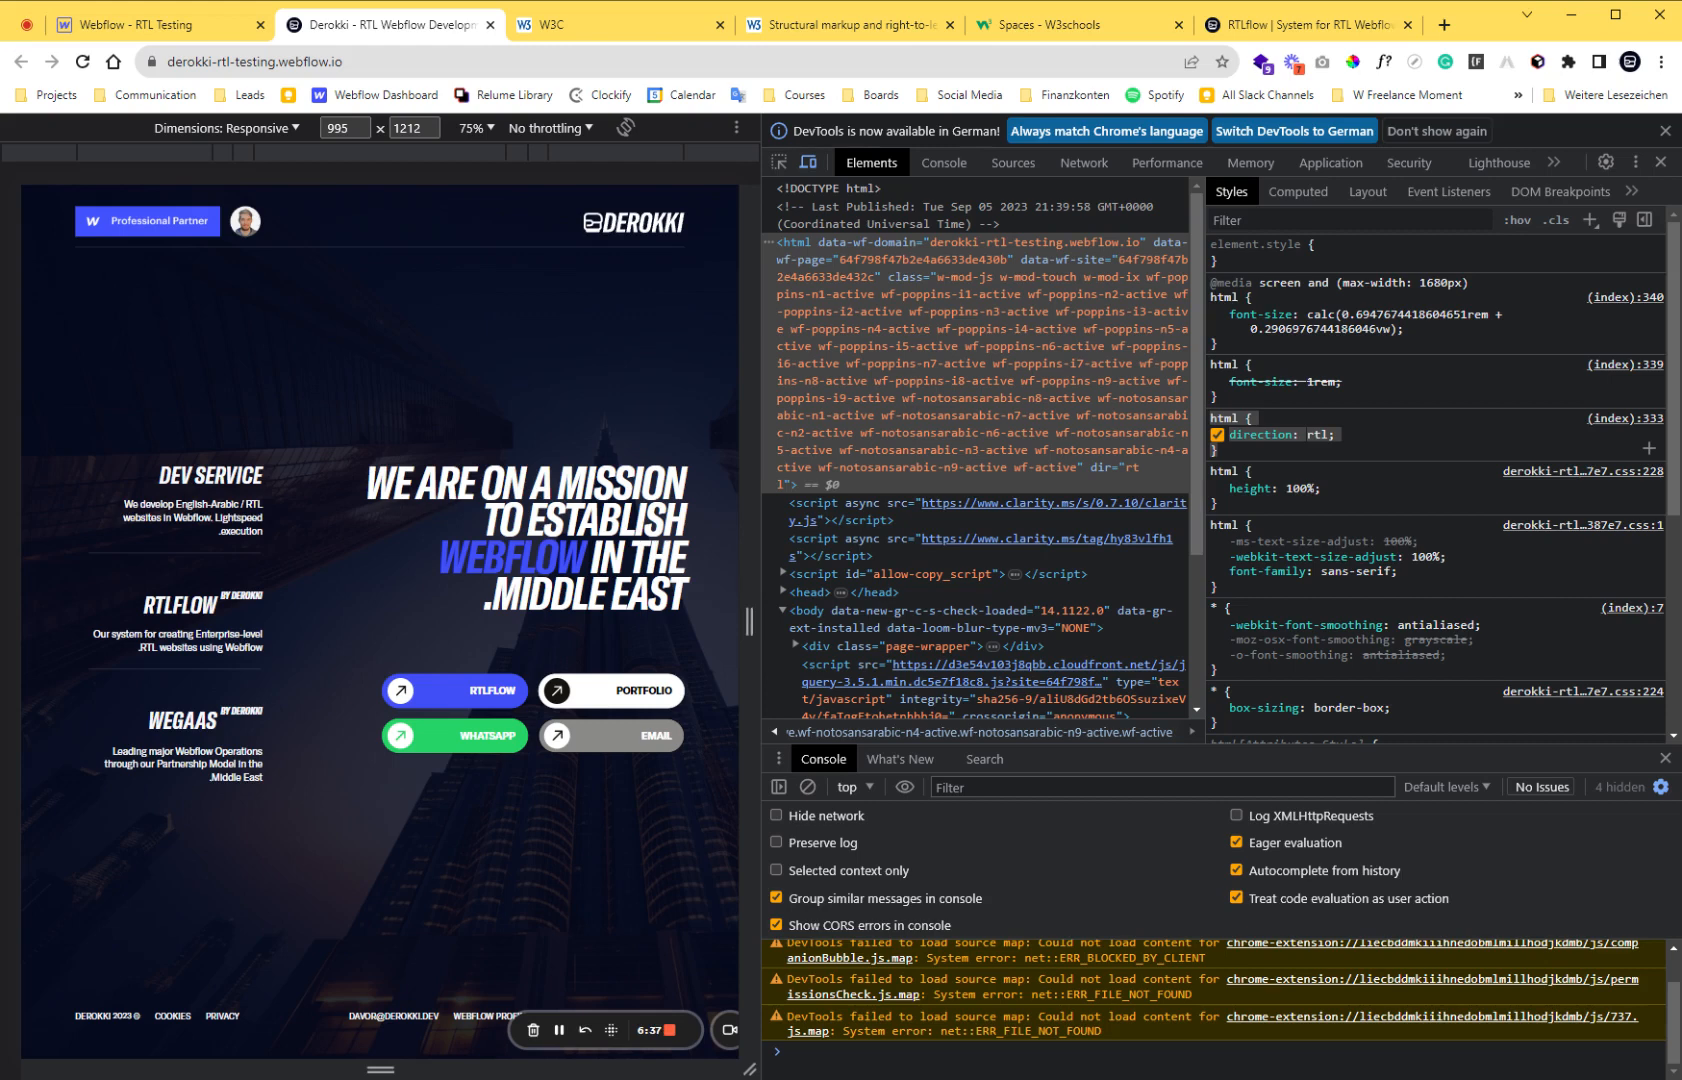
pyautogui.click(1317, 435)
pyautogui.write('ltr')
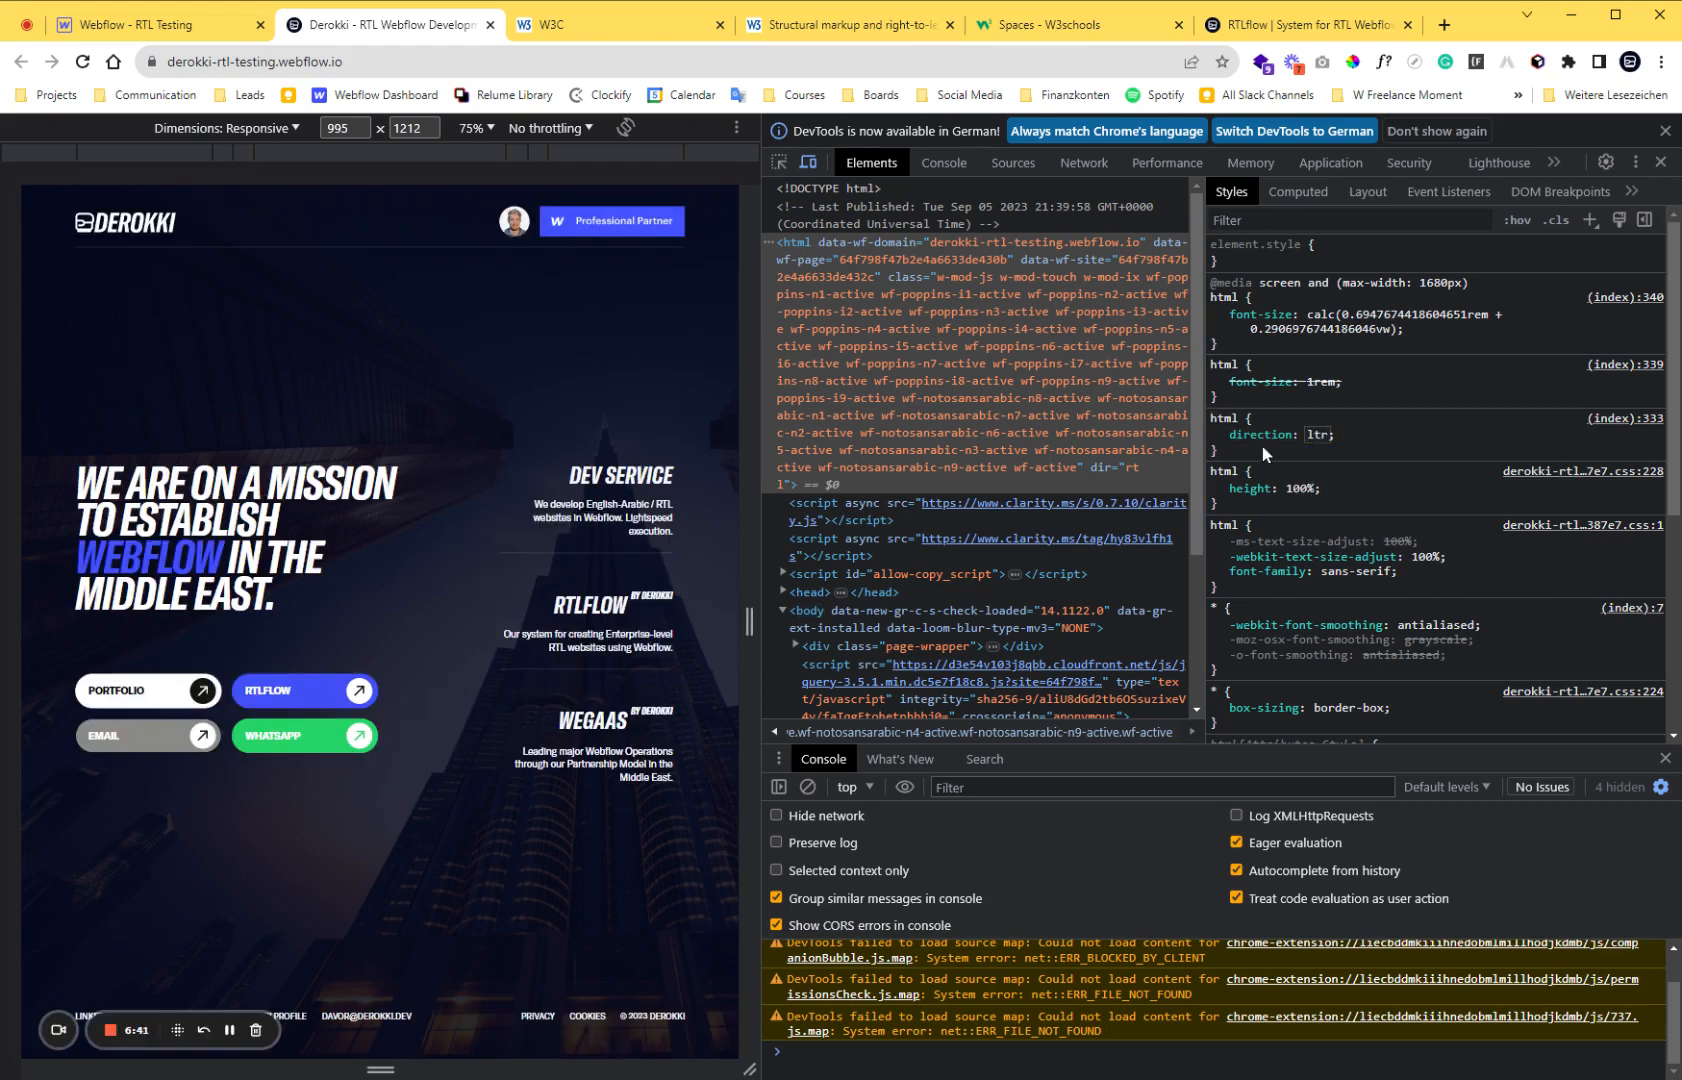
pyautogui.moveTo(1265, 436)
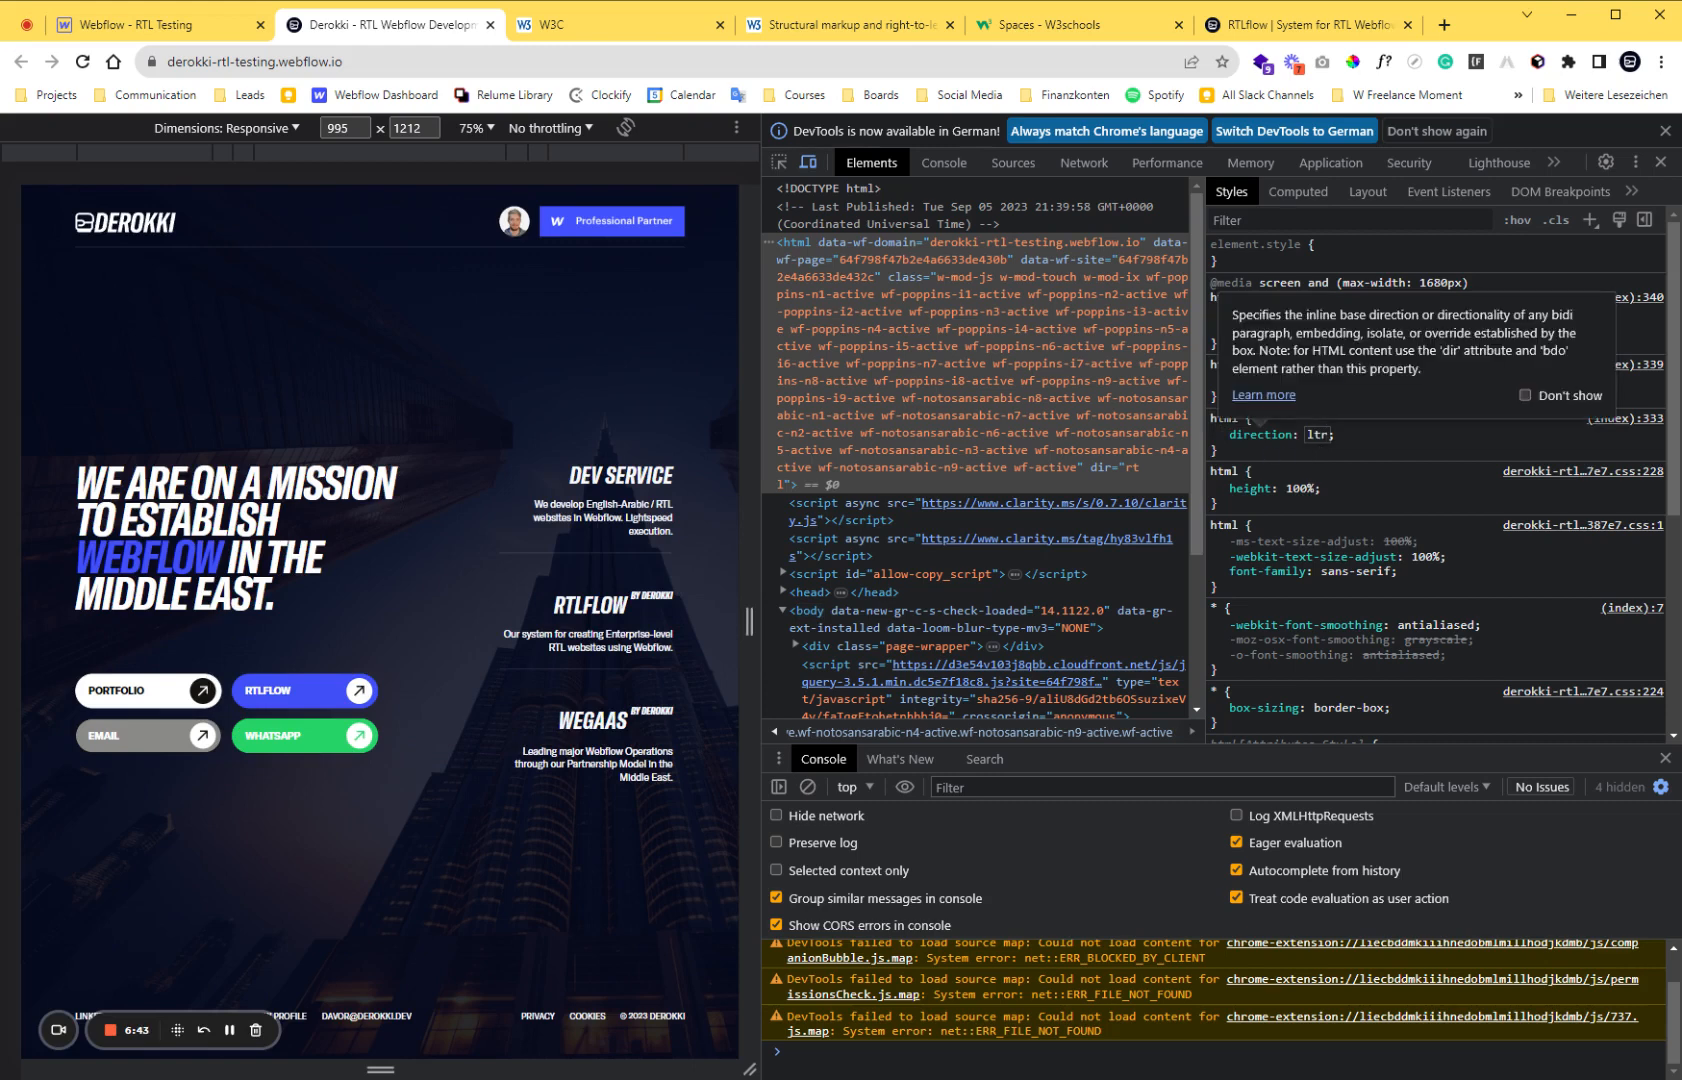
pyautogui.press('Return')
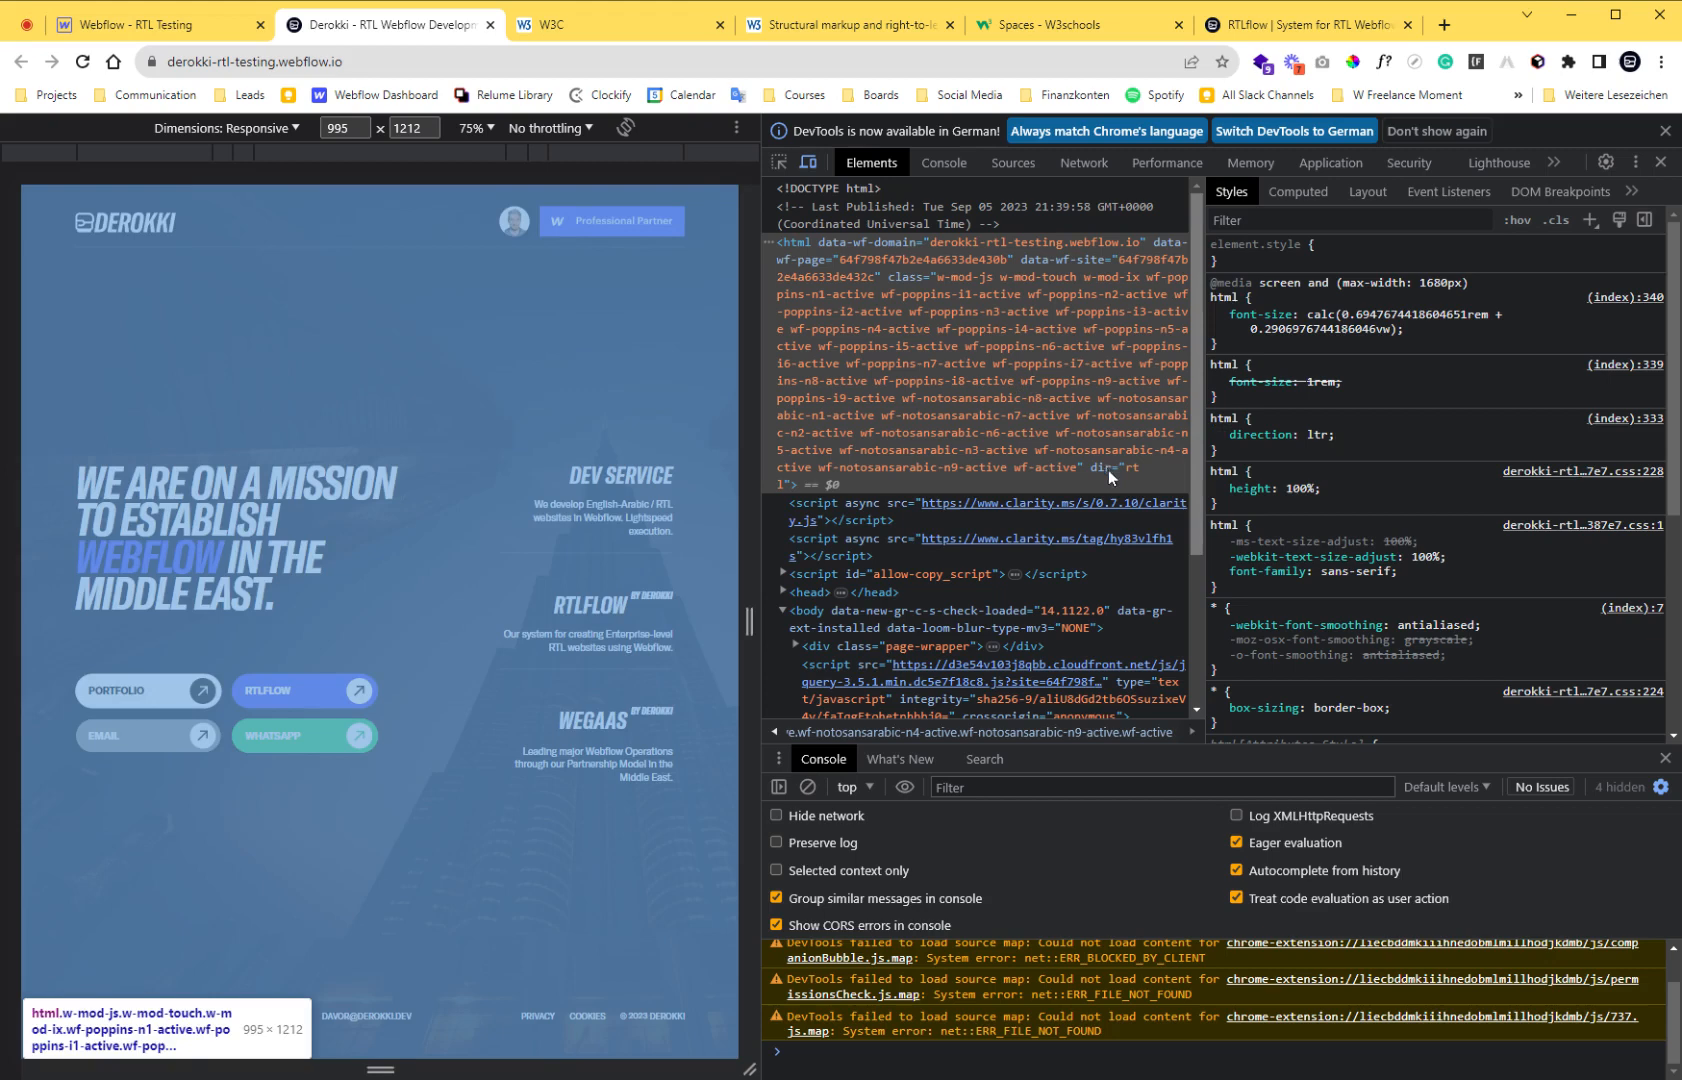
# Read the hint on the direction property and set the html rule's direction back to rtl.
pyautogui.moveTo(1262, 434)
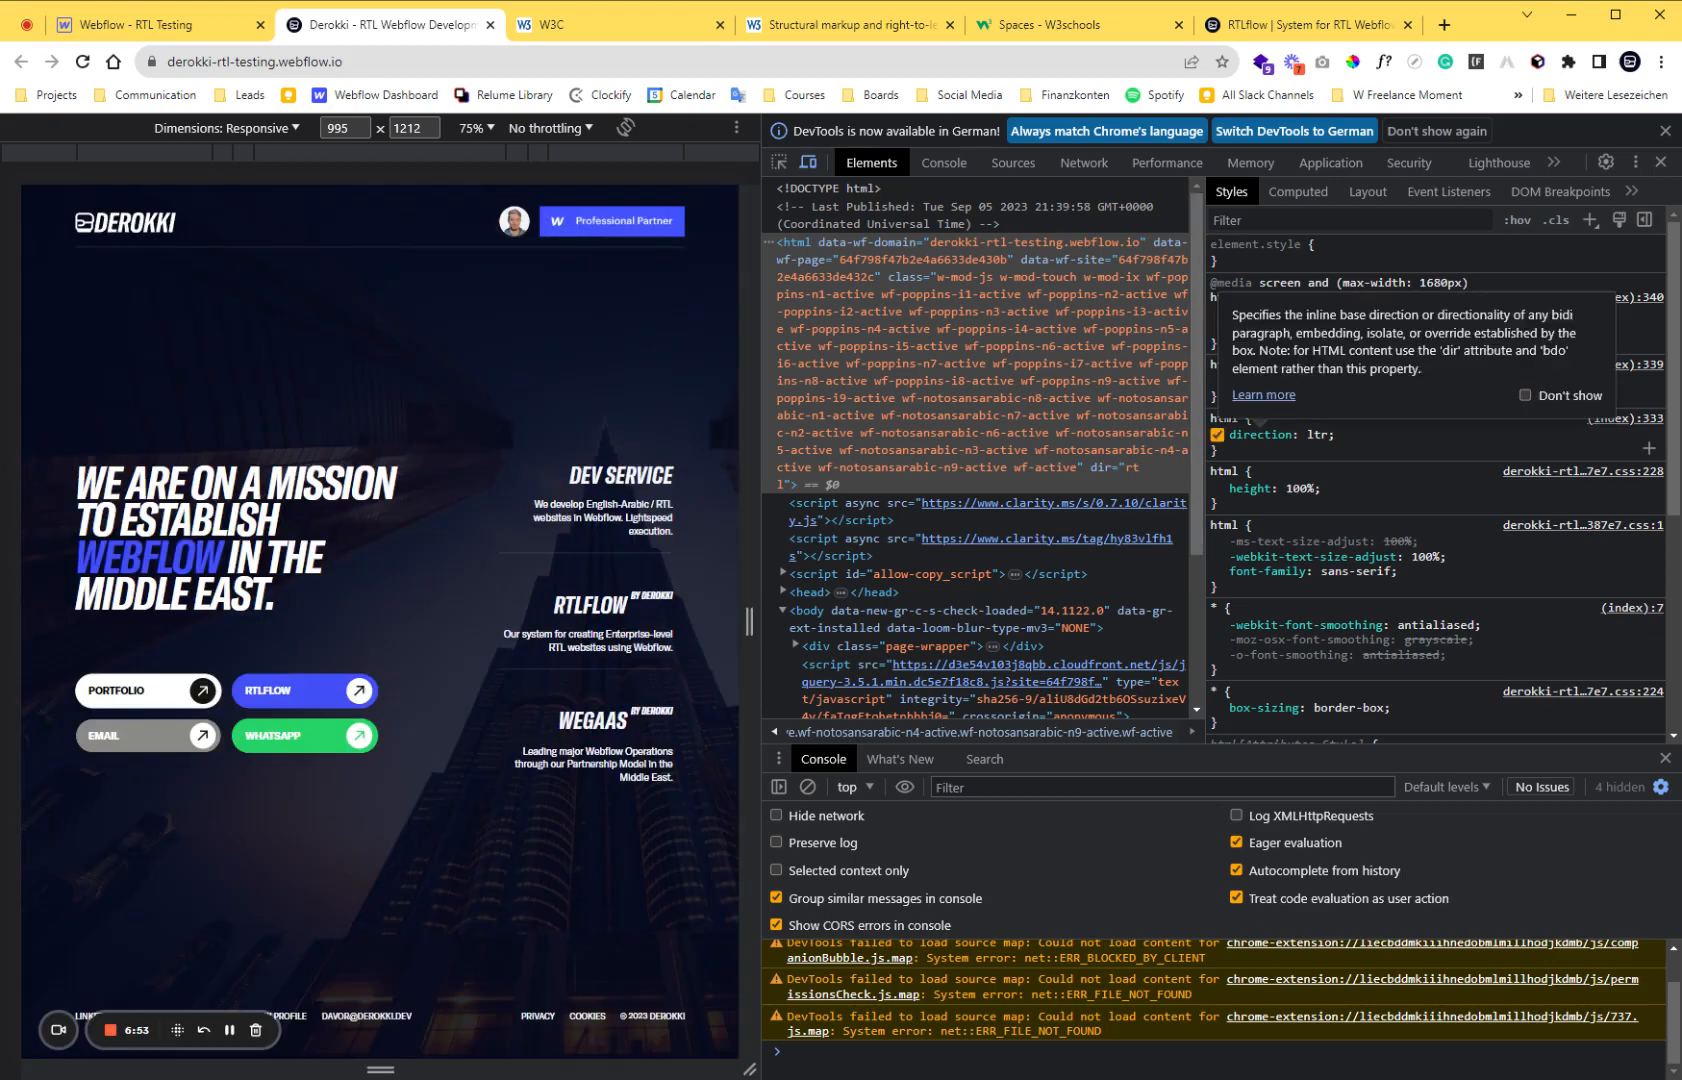
pyautogui.click(1316, 434)
pyautogui.write('rtl')
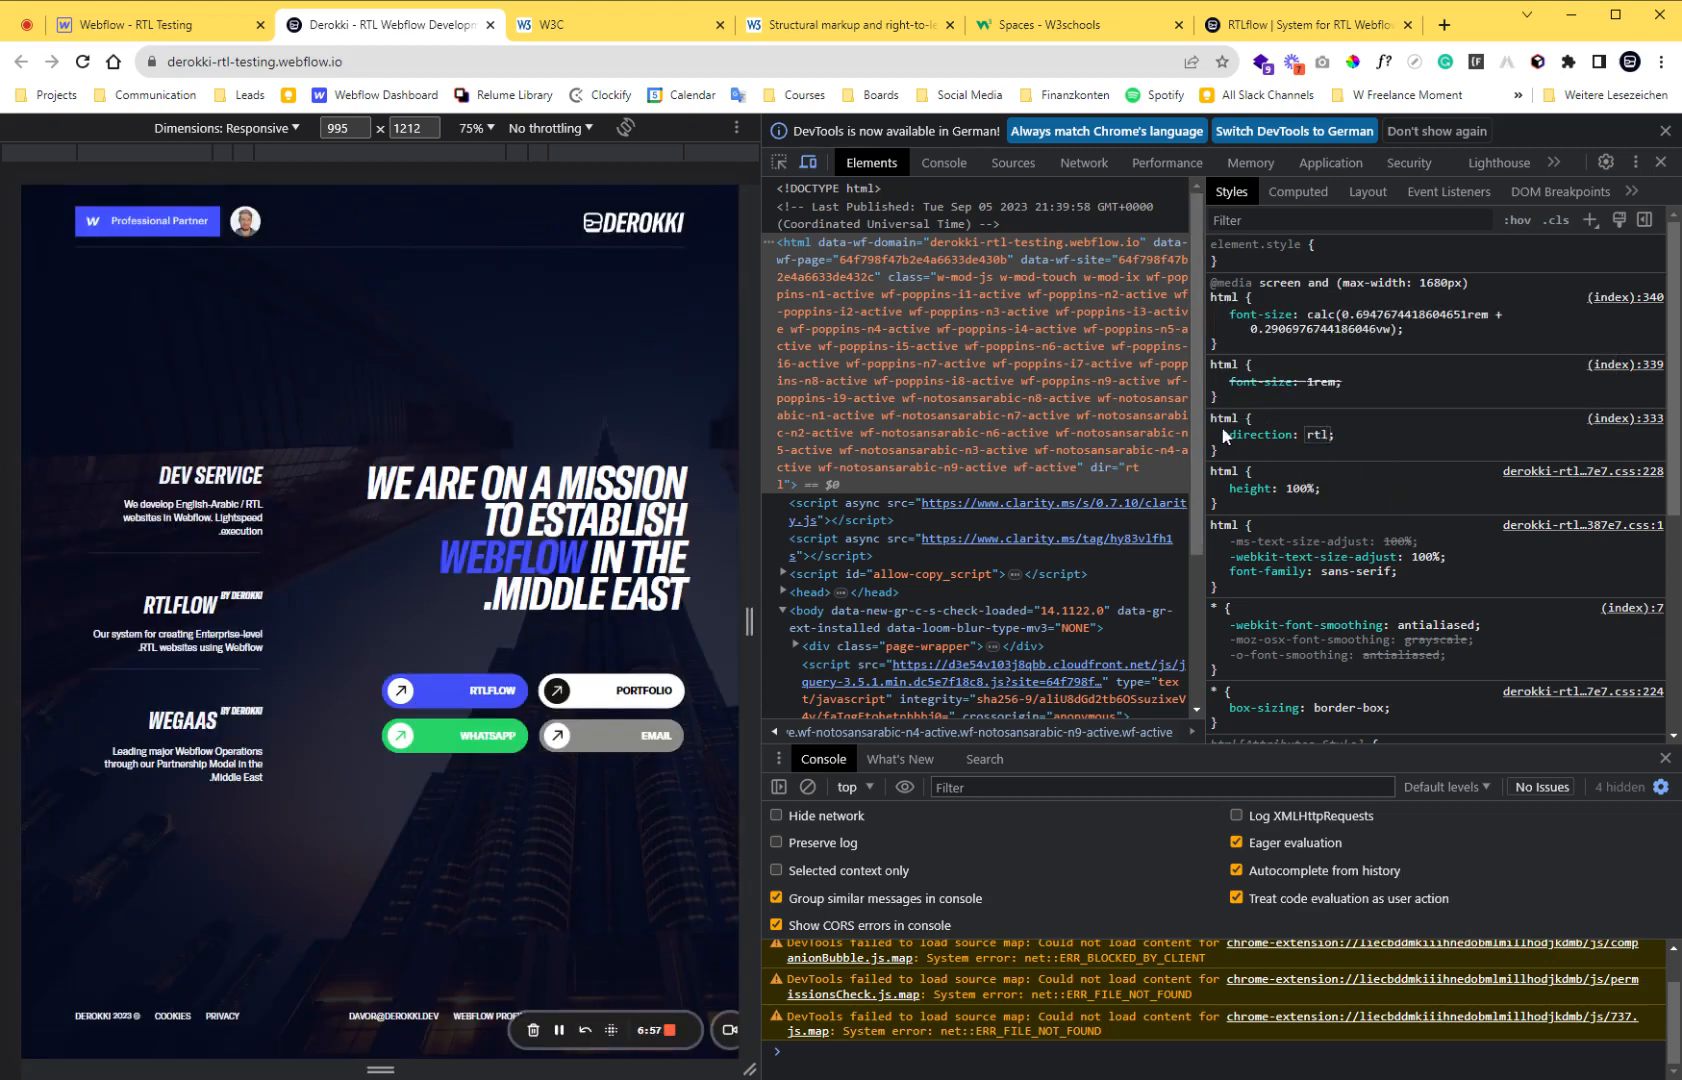
pyautogui.press('Return')
# Return to Webflow and give the HTML Embed above js_direction the class css_direction.
pyautogui.click(154, 31)
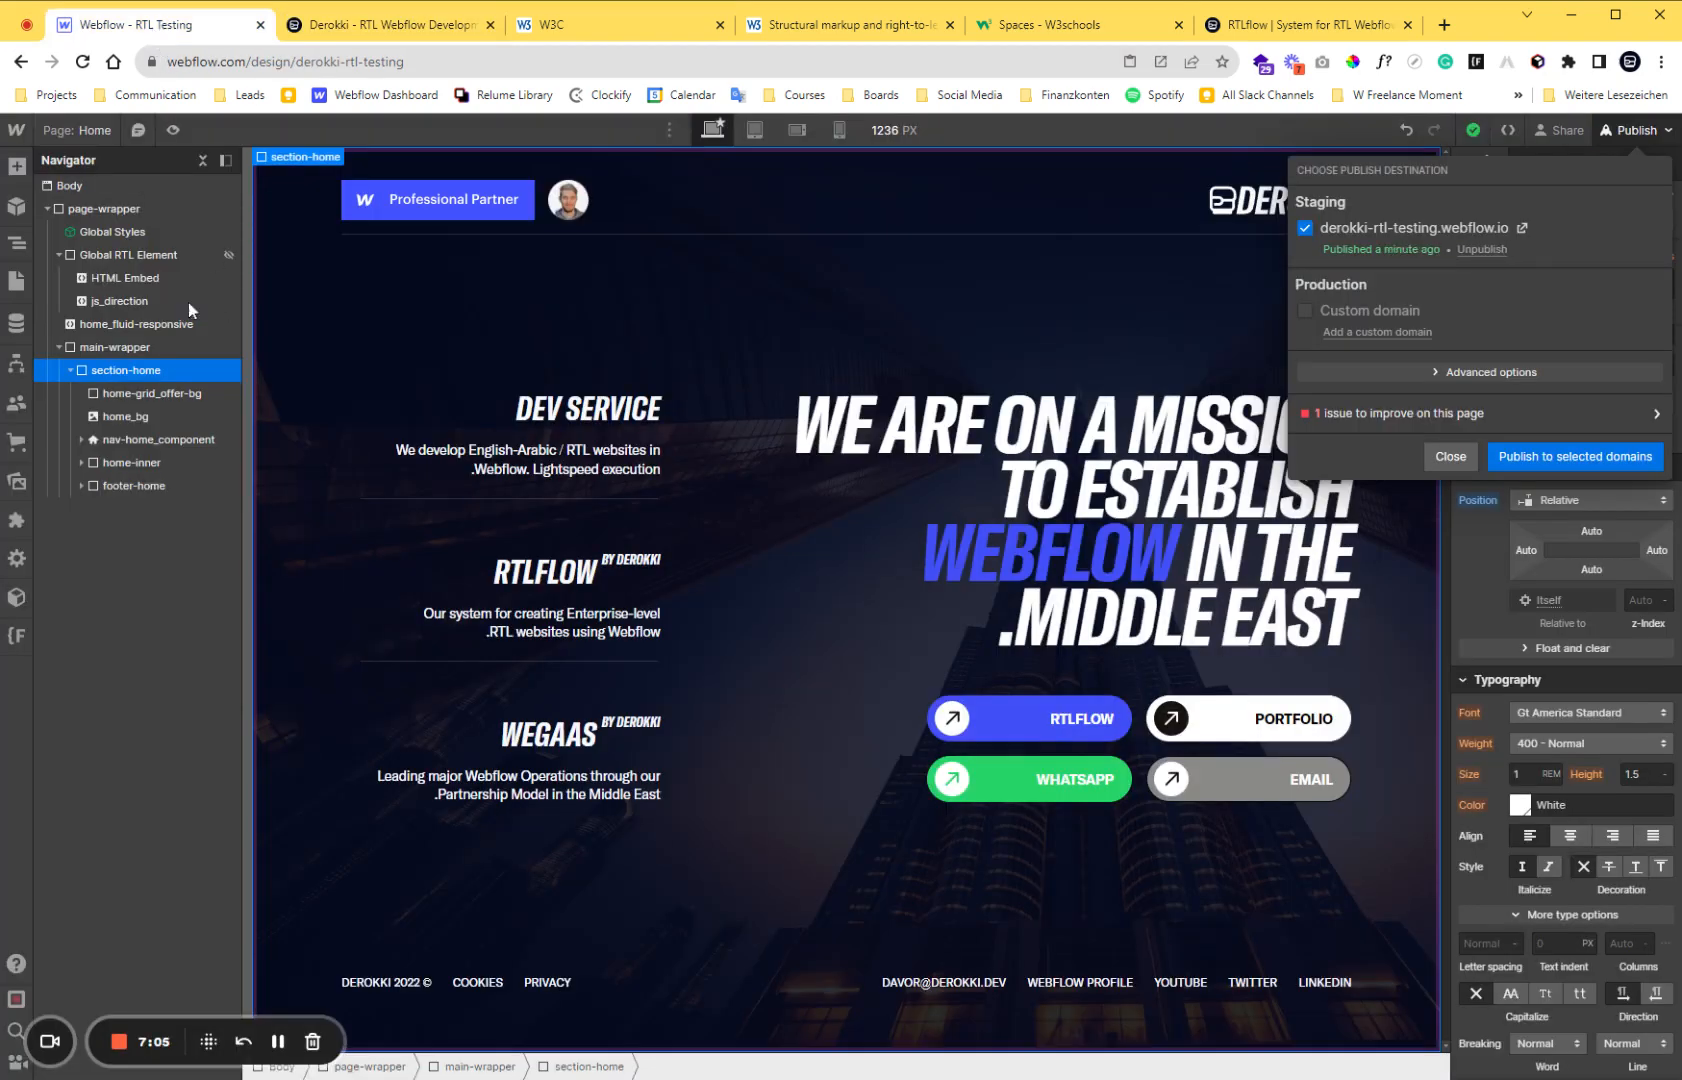
pyautogui.click(156, 279)
pyautogui.hotkey('ctrl', 'Return')
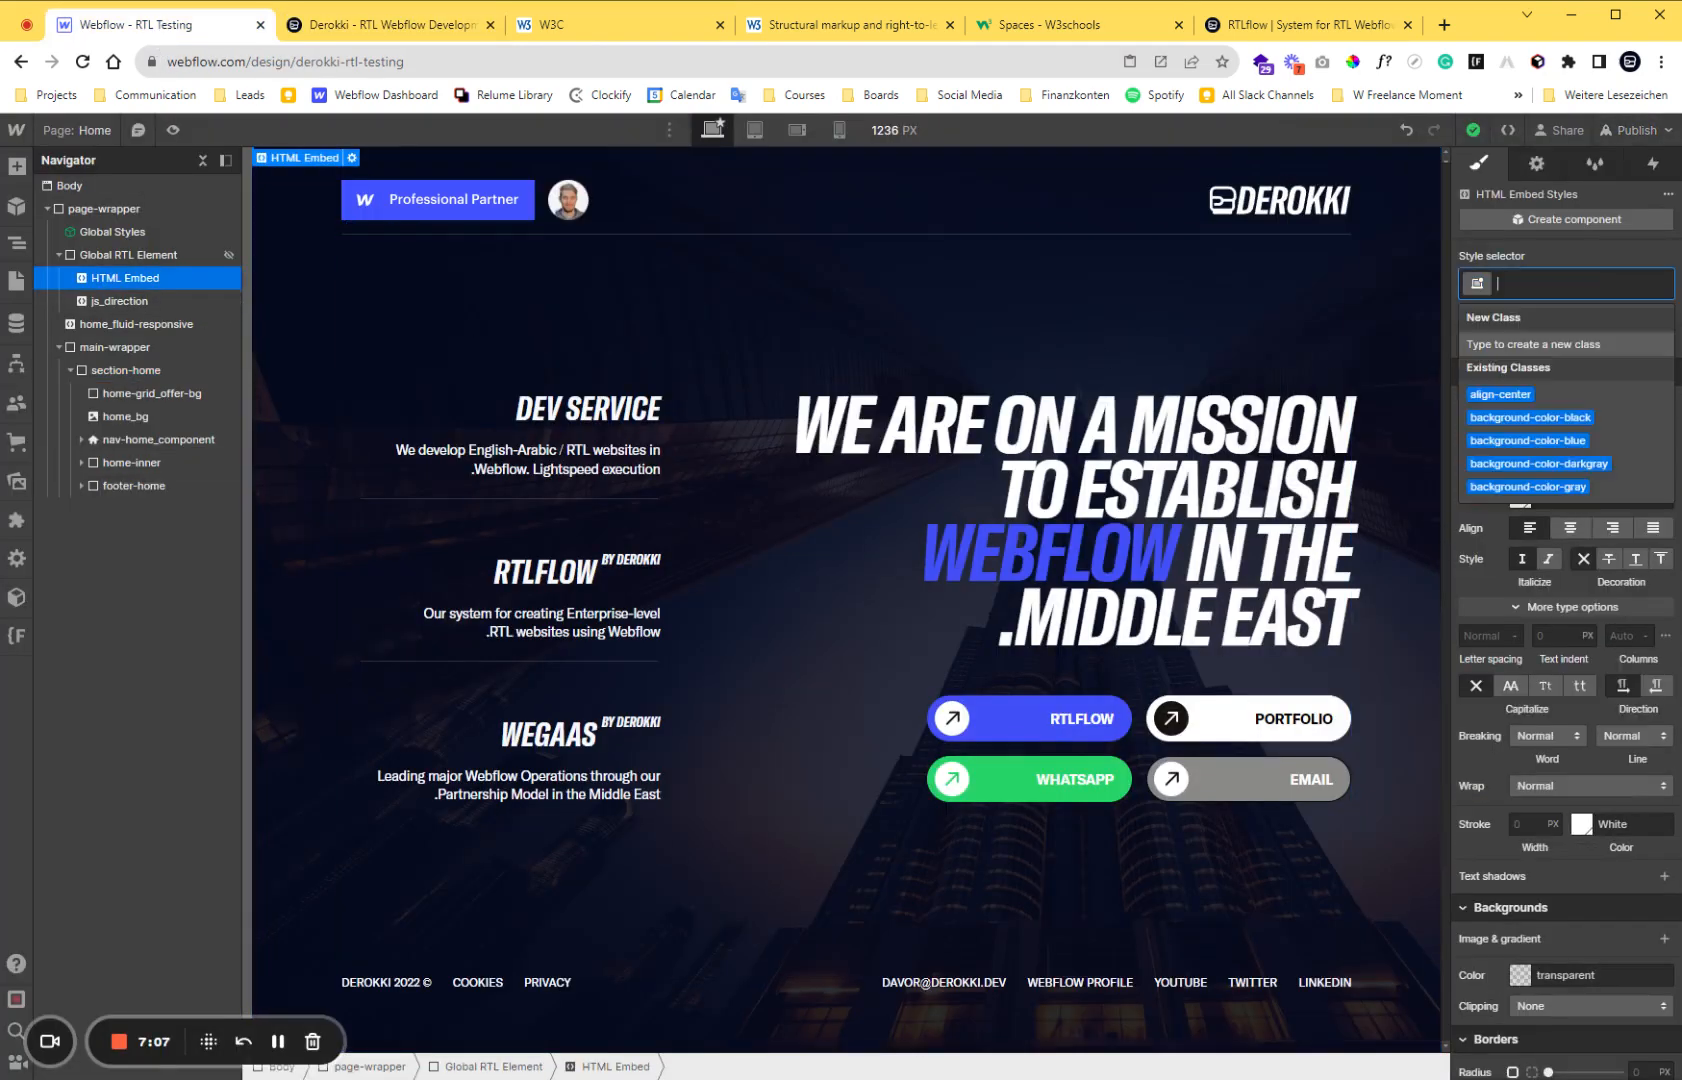
pyautogui.write('css_dir')
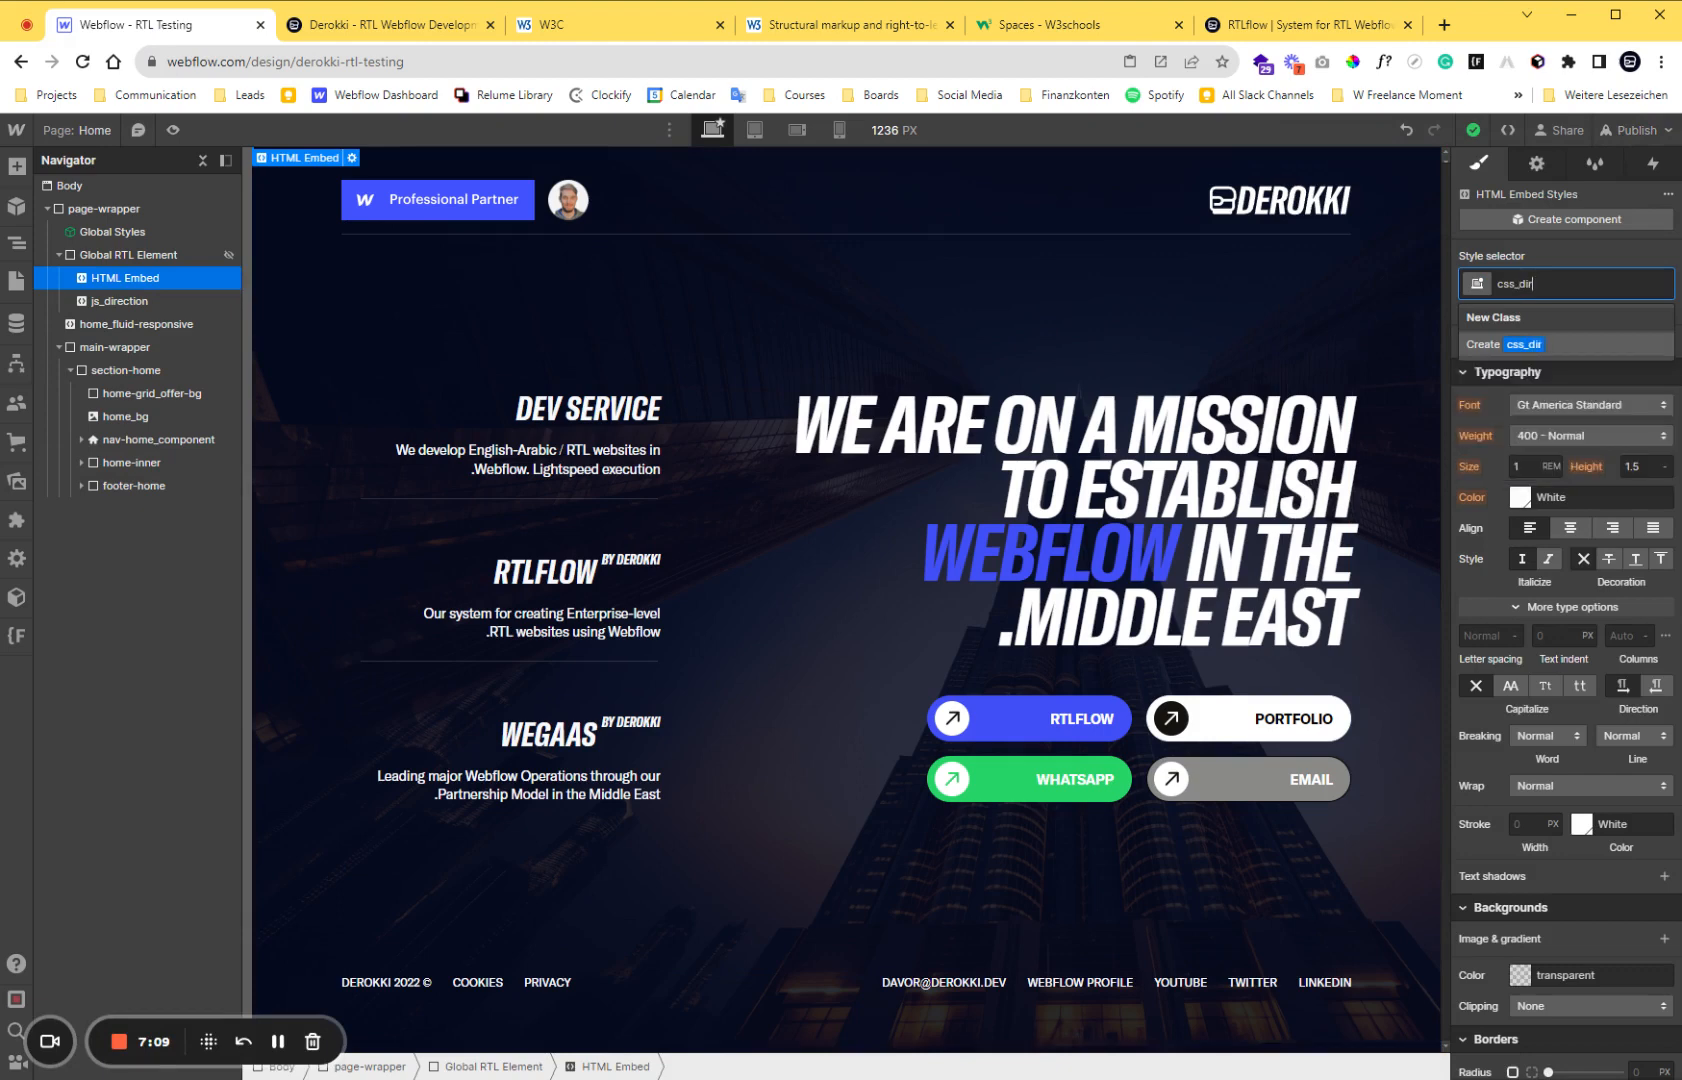
pyautogui.write('ection')
pyautogui.press('Return')
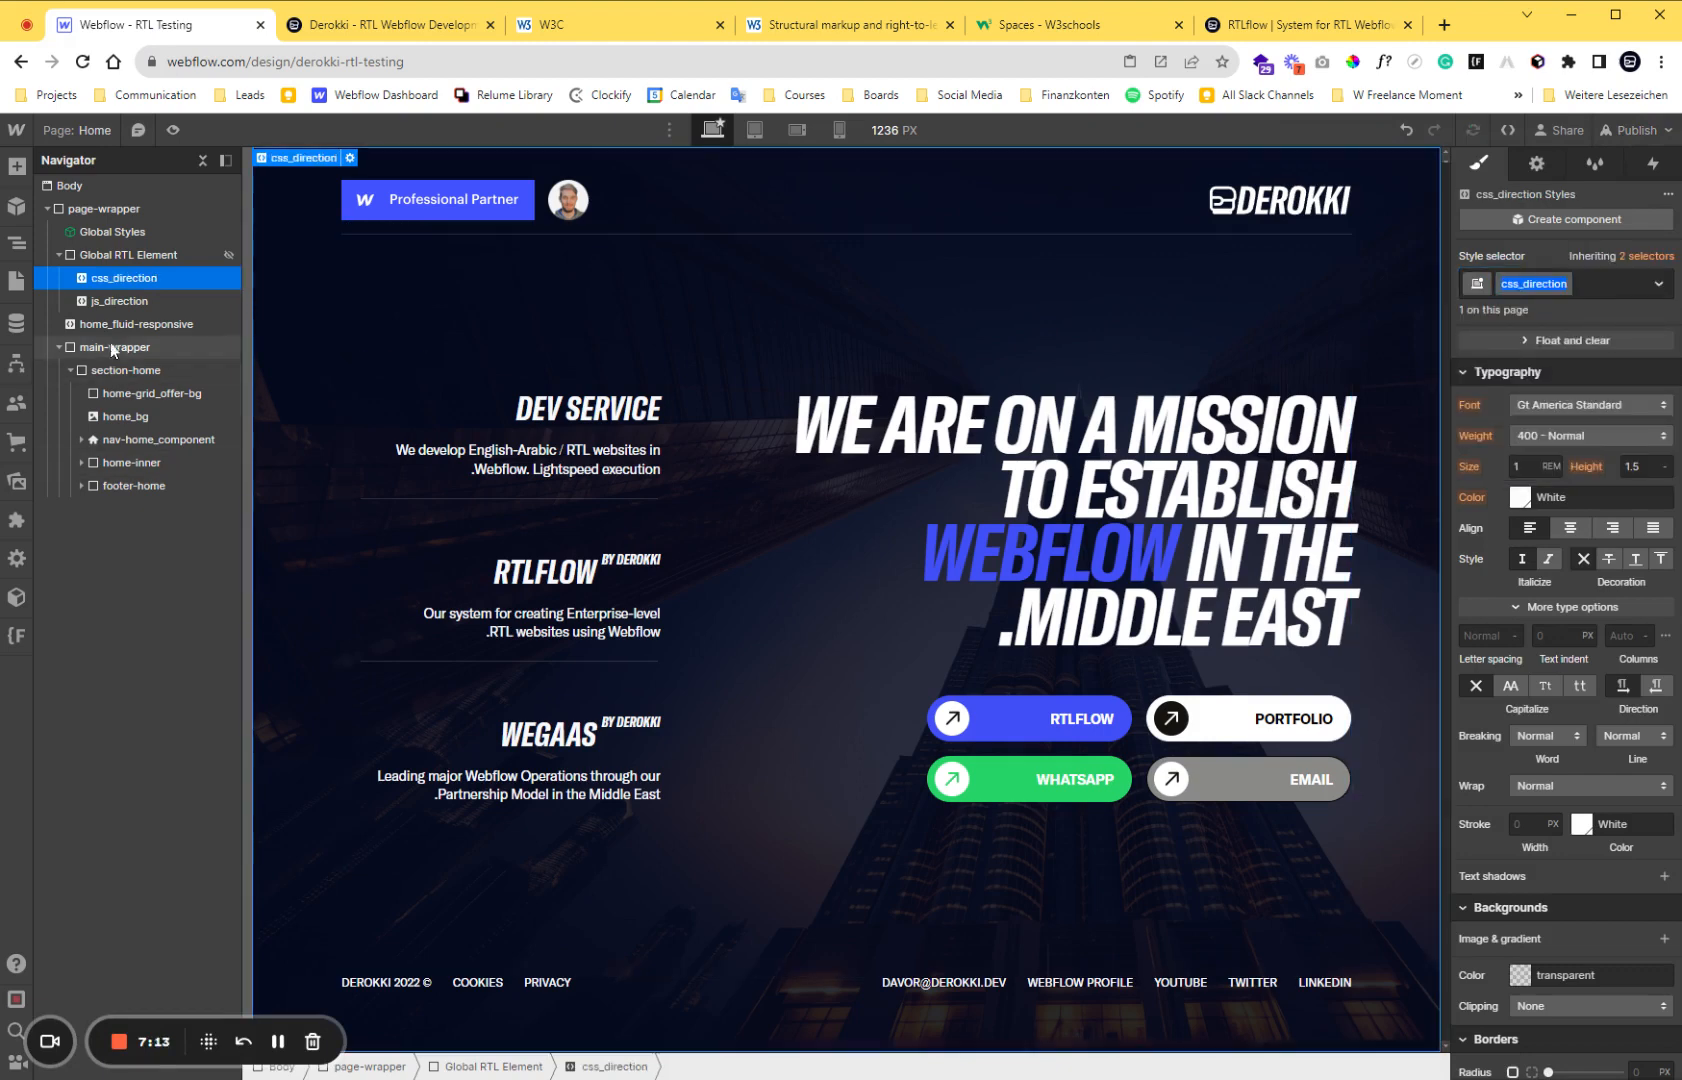
# In the js_direction embed code, add document.querySelector('.css_direction') on a new line below the setAttribute call.
pyautogui.click(137, 304)
pyautogui.click(1536, 163)
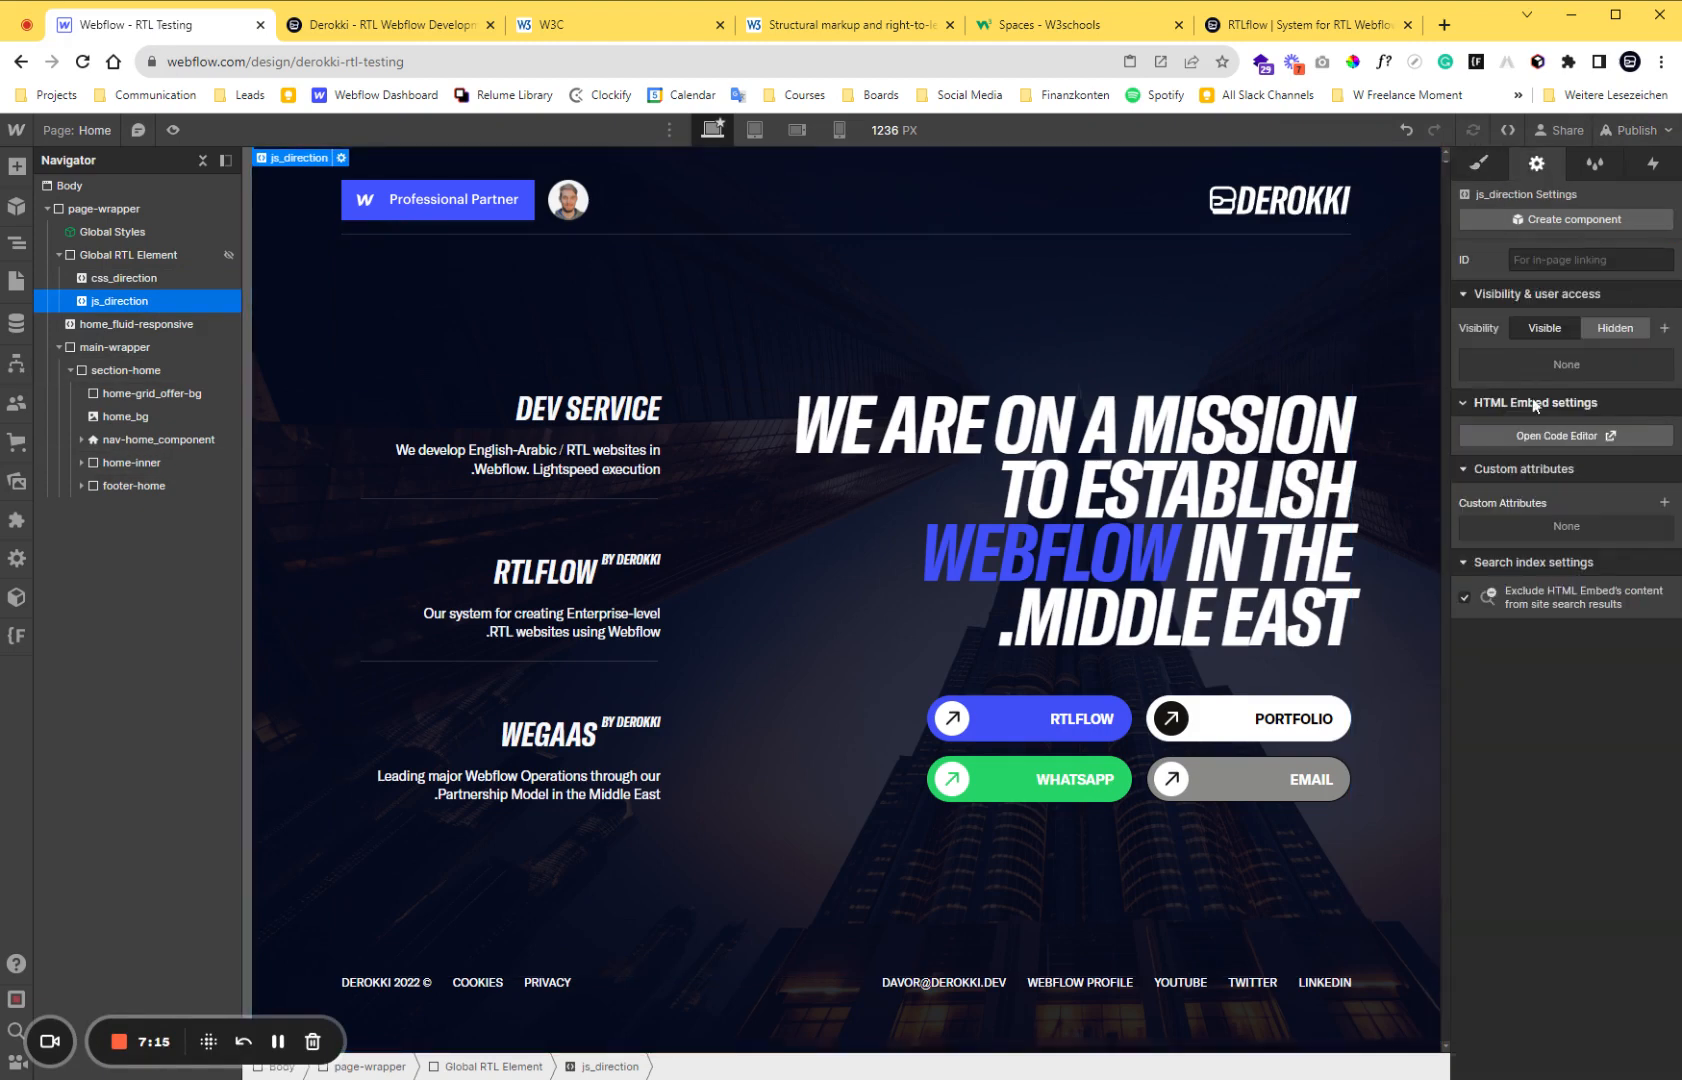
pyautogui.click(1541, 437)
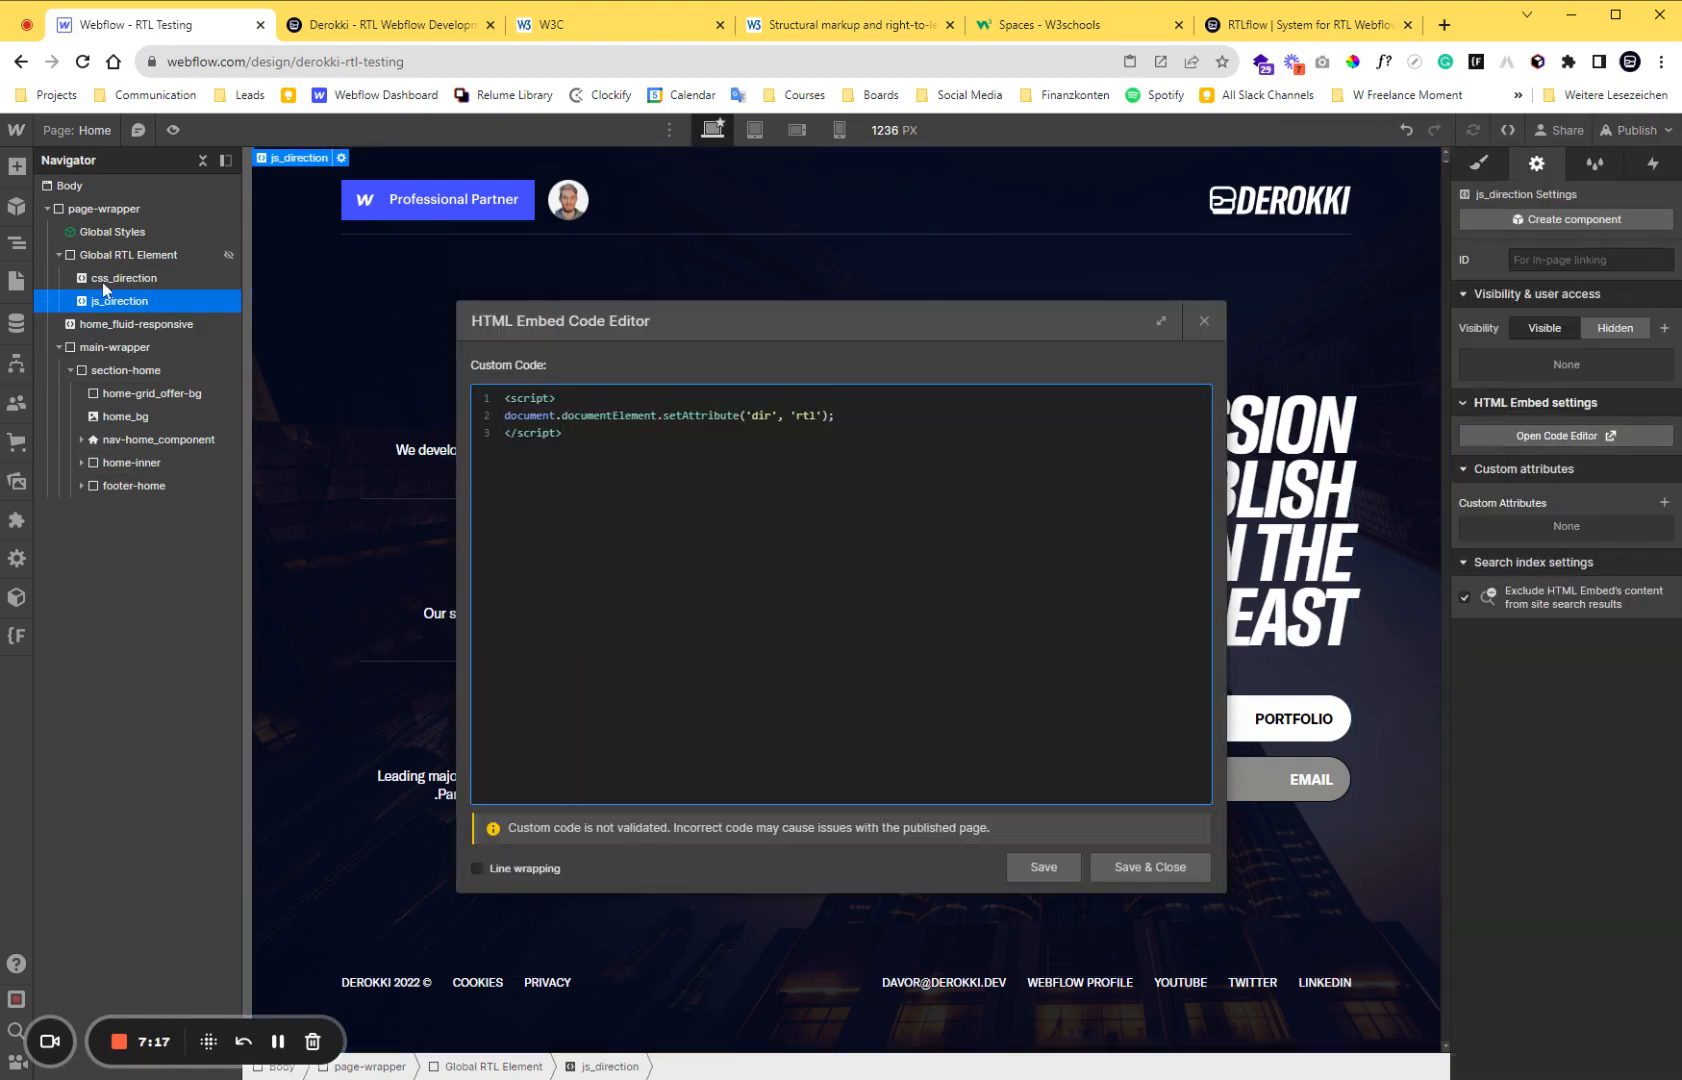
pyautogui.click(838, 416)
pyautogui.press('Return')
pyautogui.write('document.querySelection')
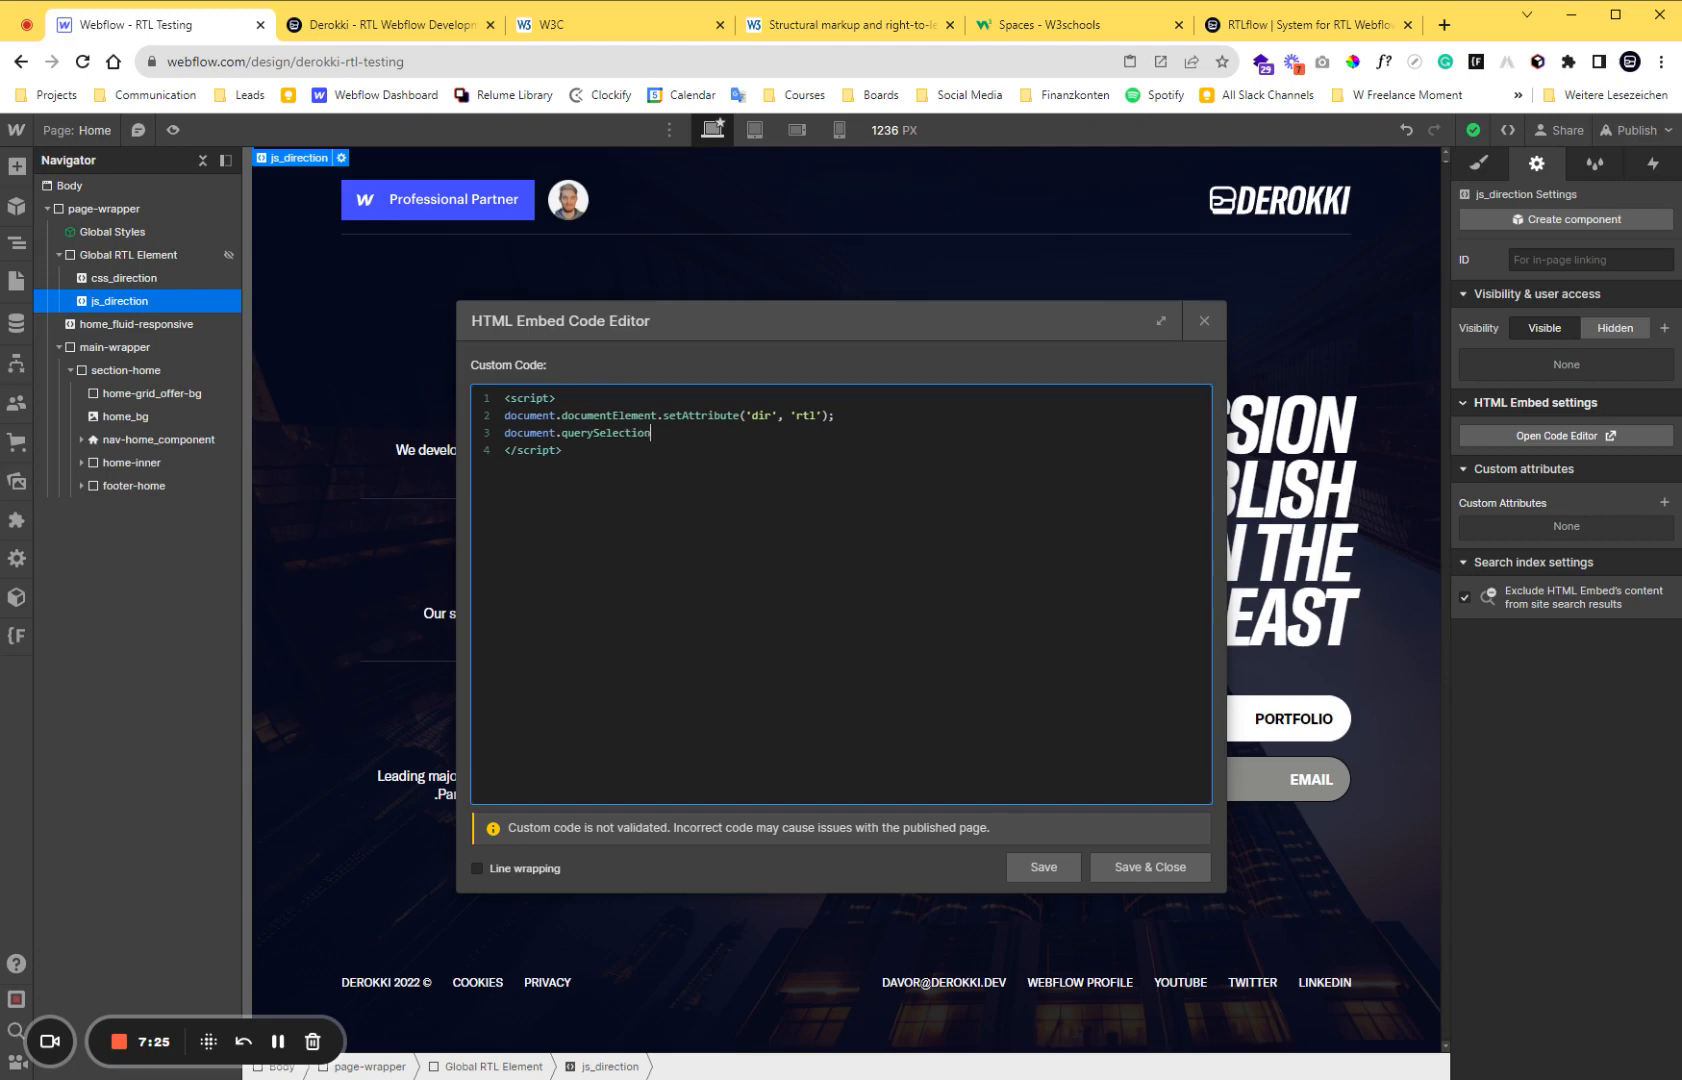
pyautogui.press('BackSpace')
pyautogui.press('BackSpace')
pyautogui.press('BackSpace')
pyautogui.write("or('.css_direction')")
# Append .remove(); to the querySelector line so the CSS embed gets removed by script, and save and close the code.
pyautogui.moveTo(657, 433); pyautogui.dragTo(752, 433)
pyautogui.click(760, 433)
pyautogui.write('.remove();')
pyautogui.click(1150, 867)
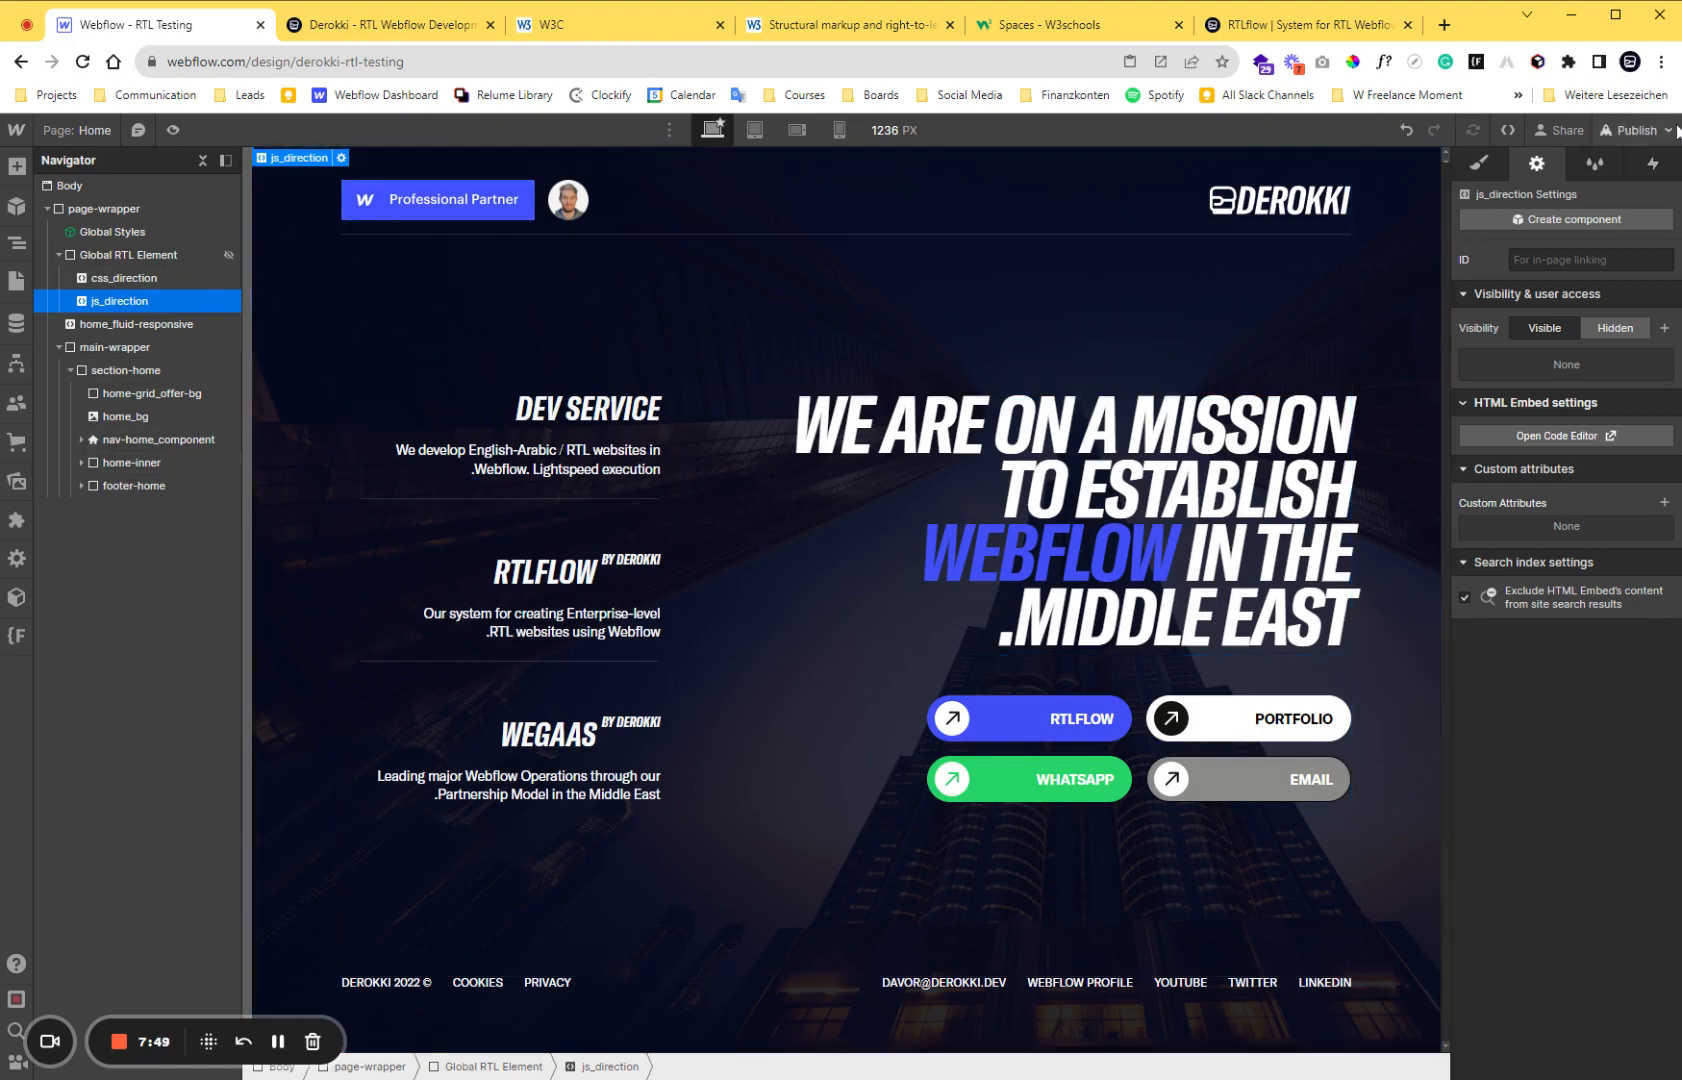
# Publish the site to the selected domain again and reload the published page with the developer tools open.
pyautogui.click(1636, 130)
pyautogui.click(1576, 456)
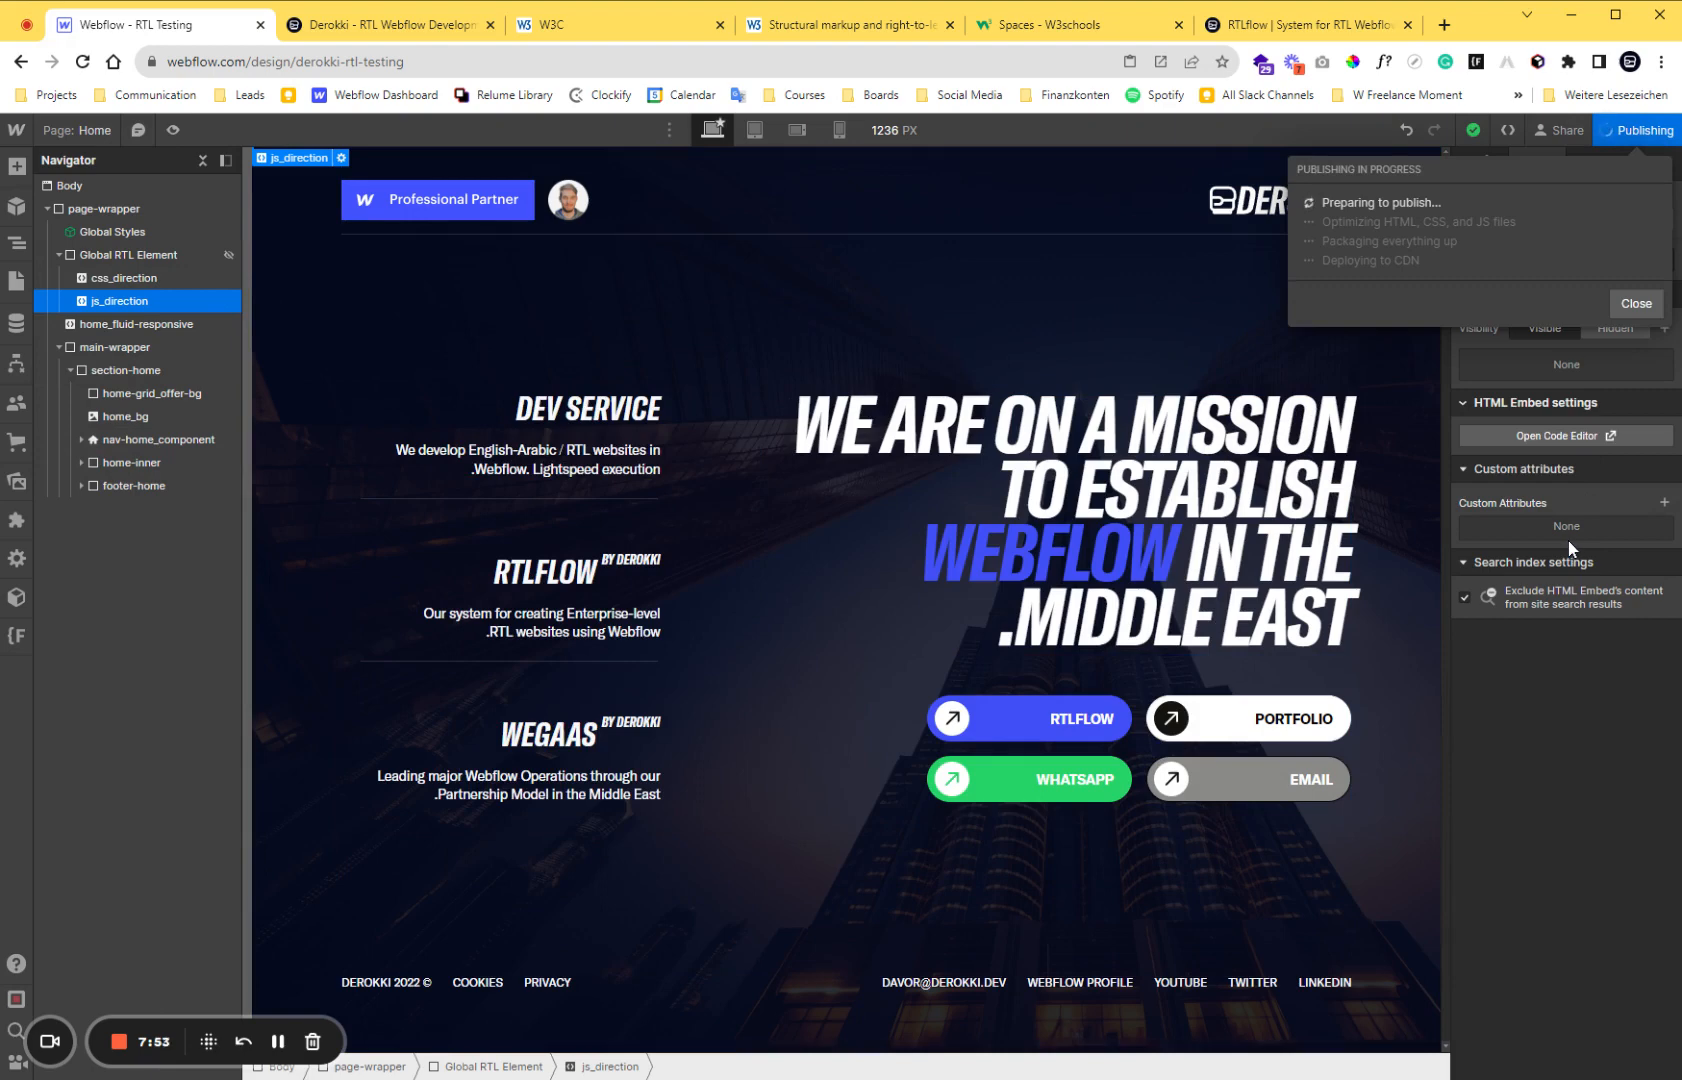
pyautogui.click(356, 34)
pyautogui.click(83, 61)
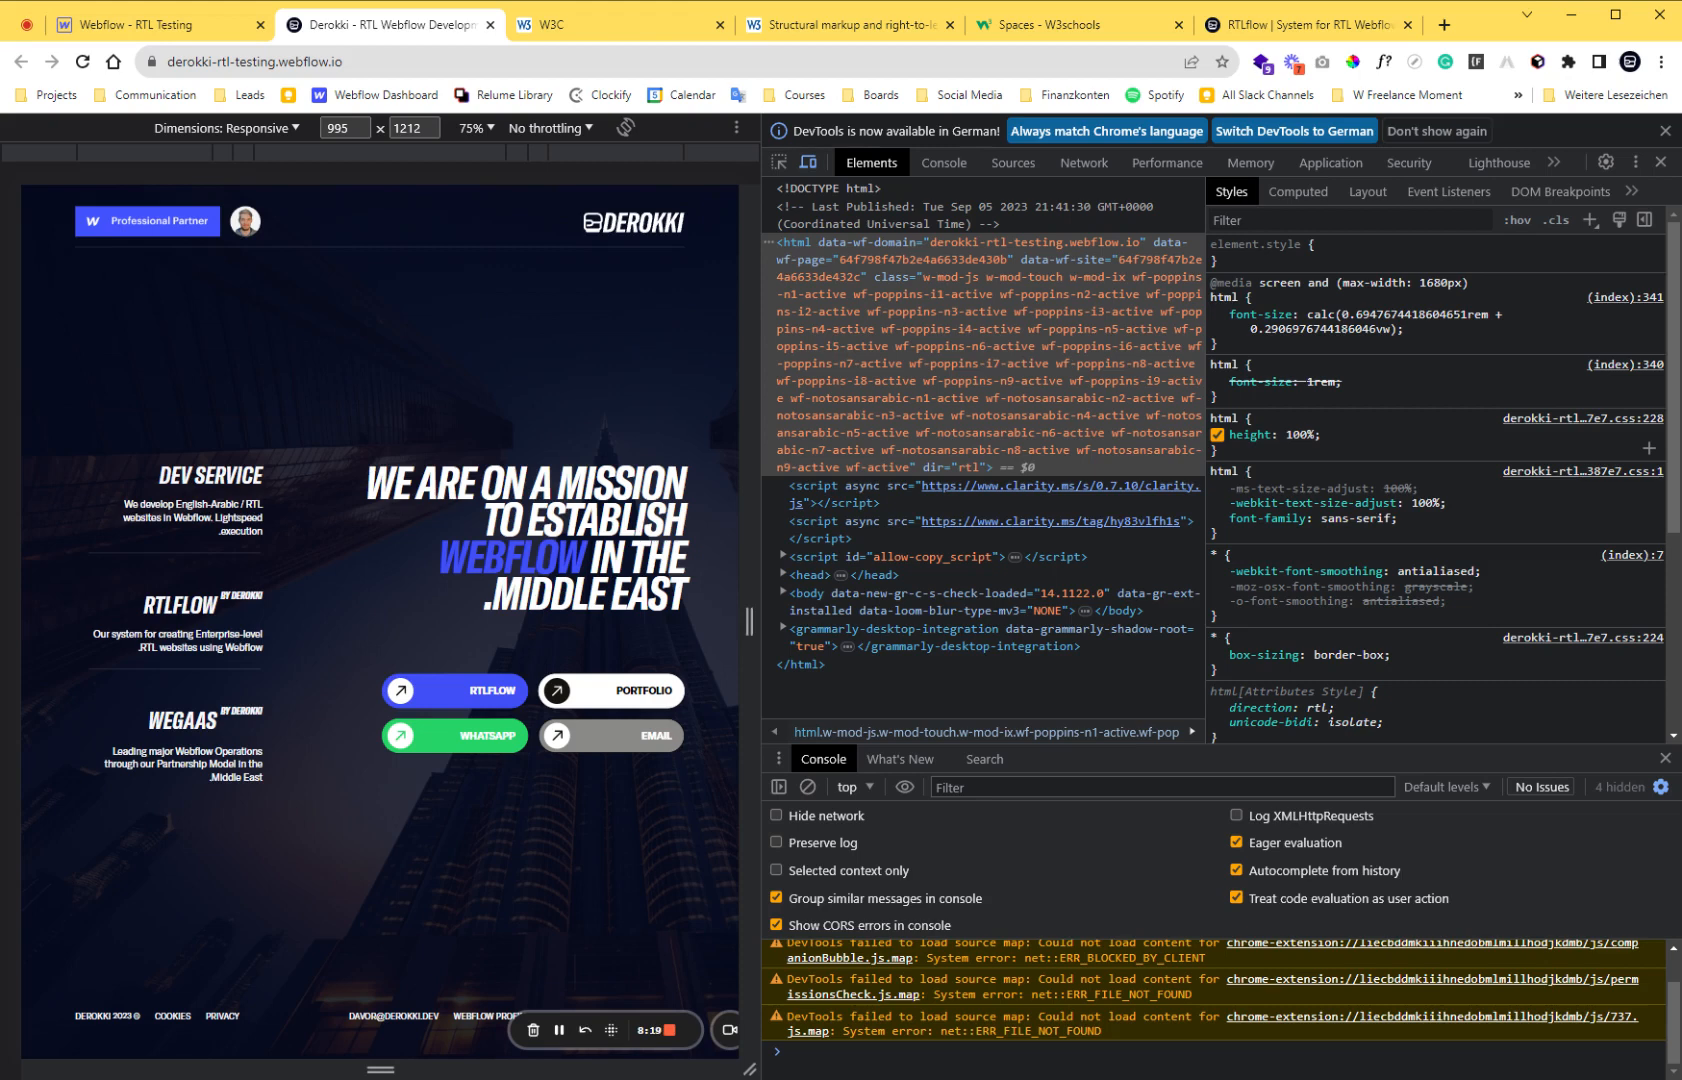
# Return to Webflow and turn the Global RTL Element block with both embeds into a component named Global RTL Element.
pyautogui.click(240, 28)
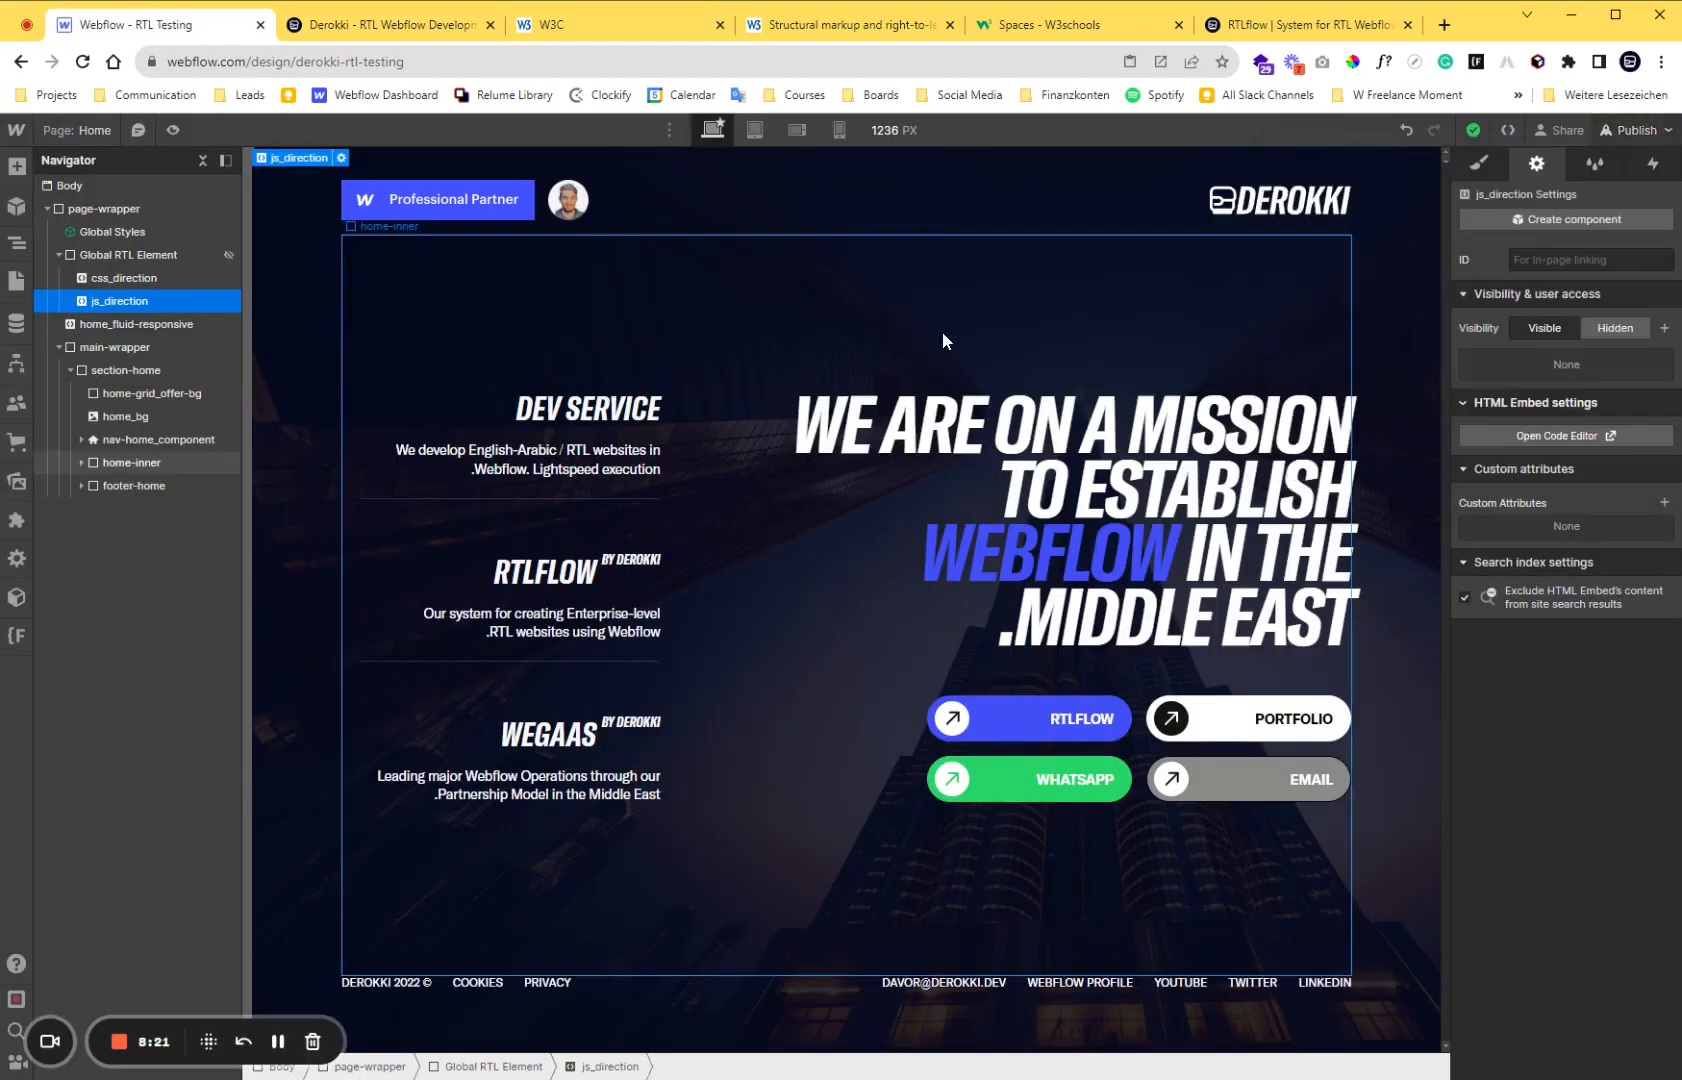
pyautogui.click(135, 256)
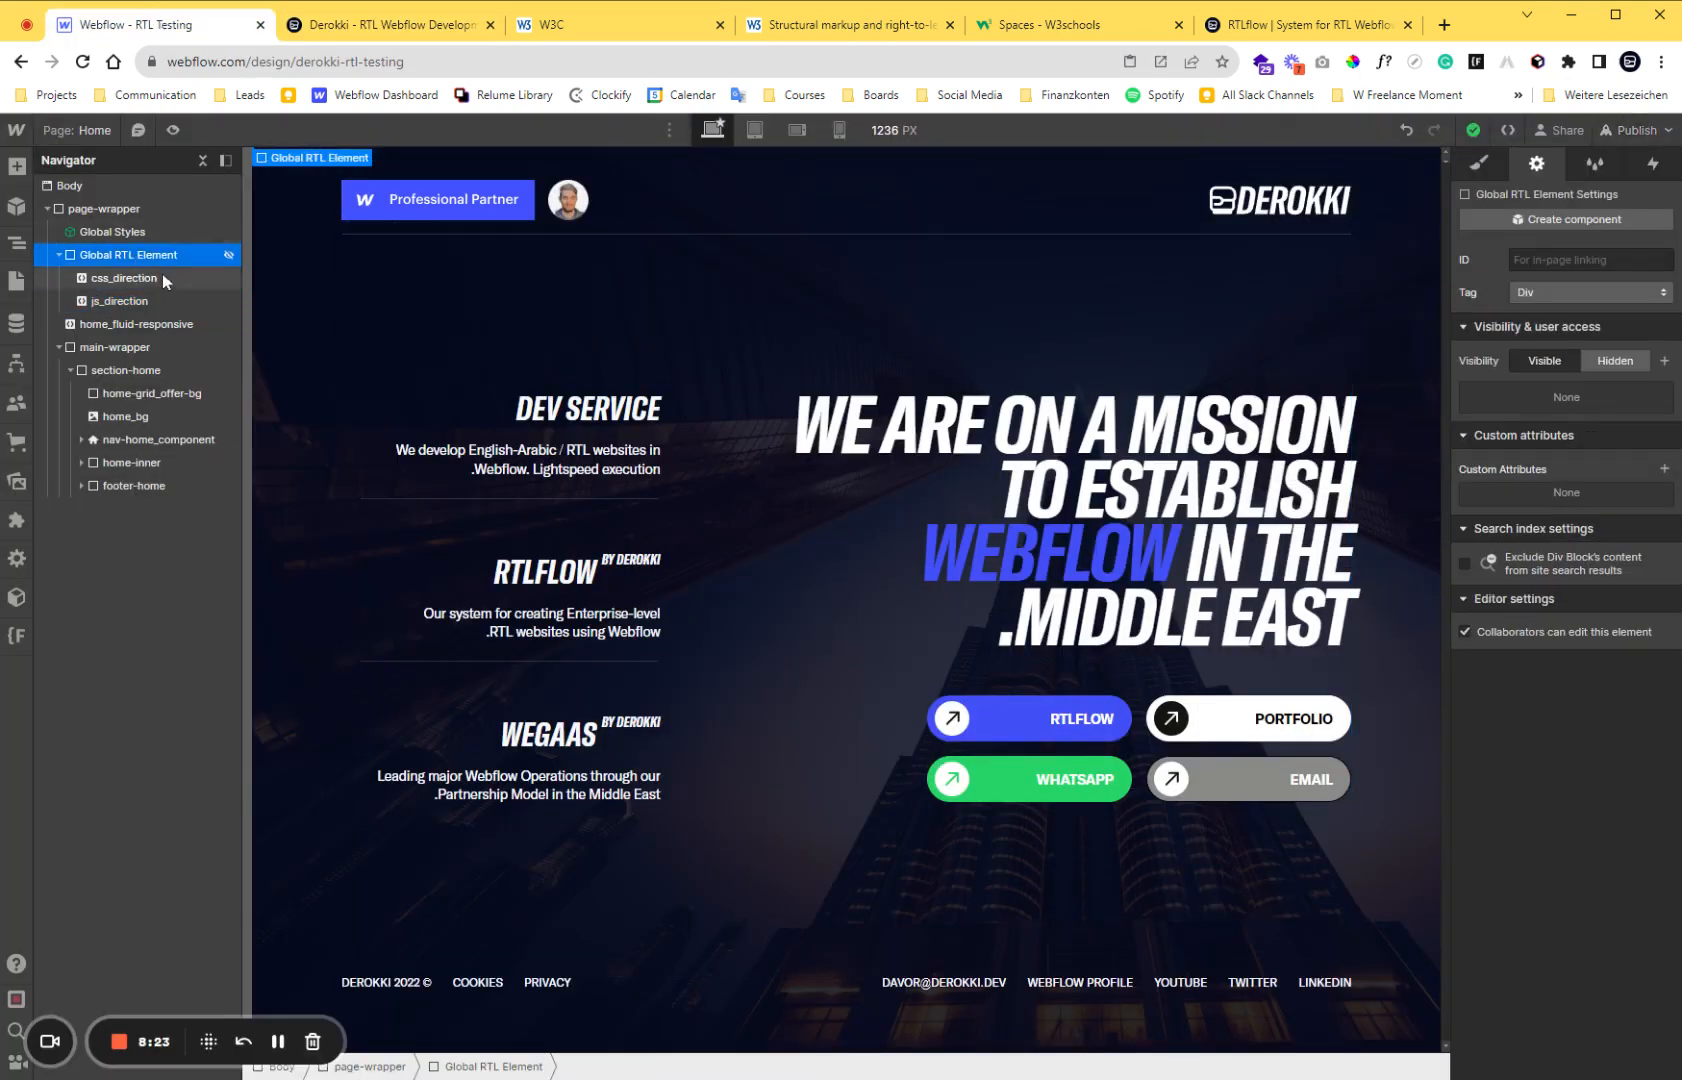
pyautogui.click(152, 276)
pyautogui.click(133, 302)
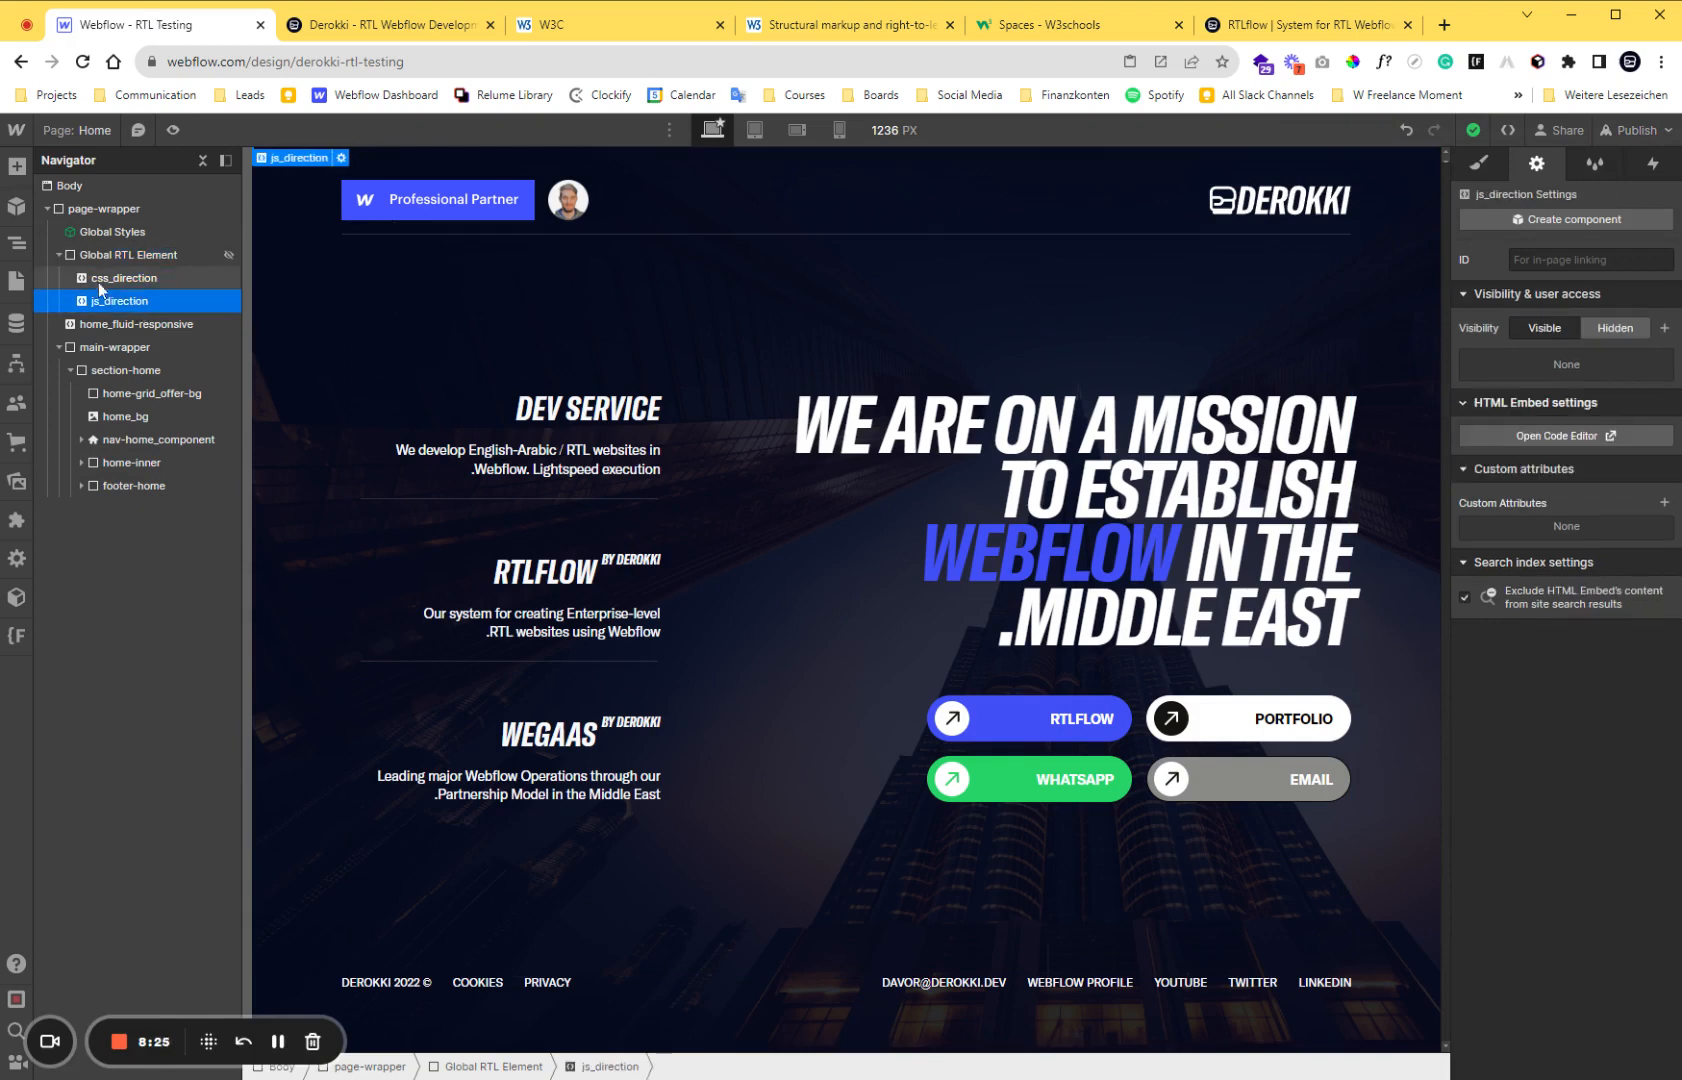
pyautogui.click(58, 255)
pyautogui.click(114, 256)
pyautogui.rightClick(294, 171)
pyautogui.moveTo(295, 175)
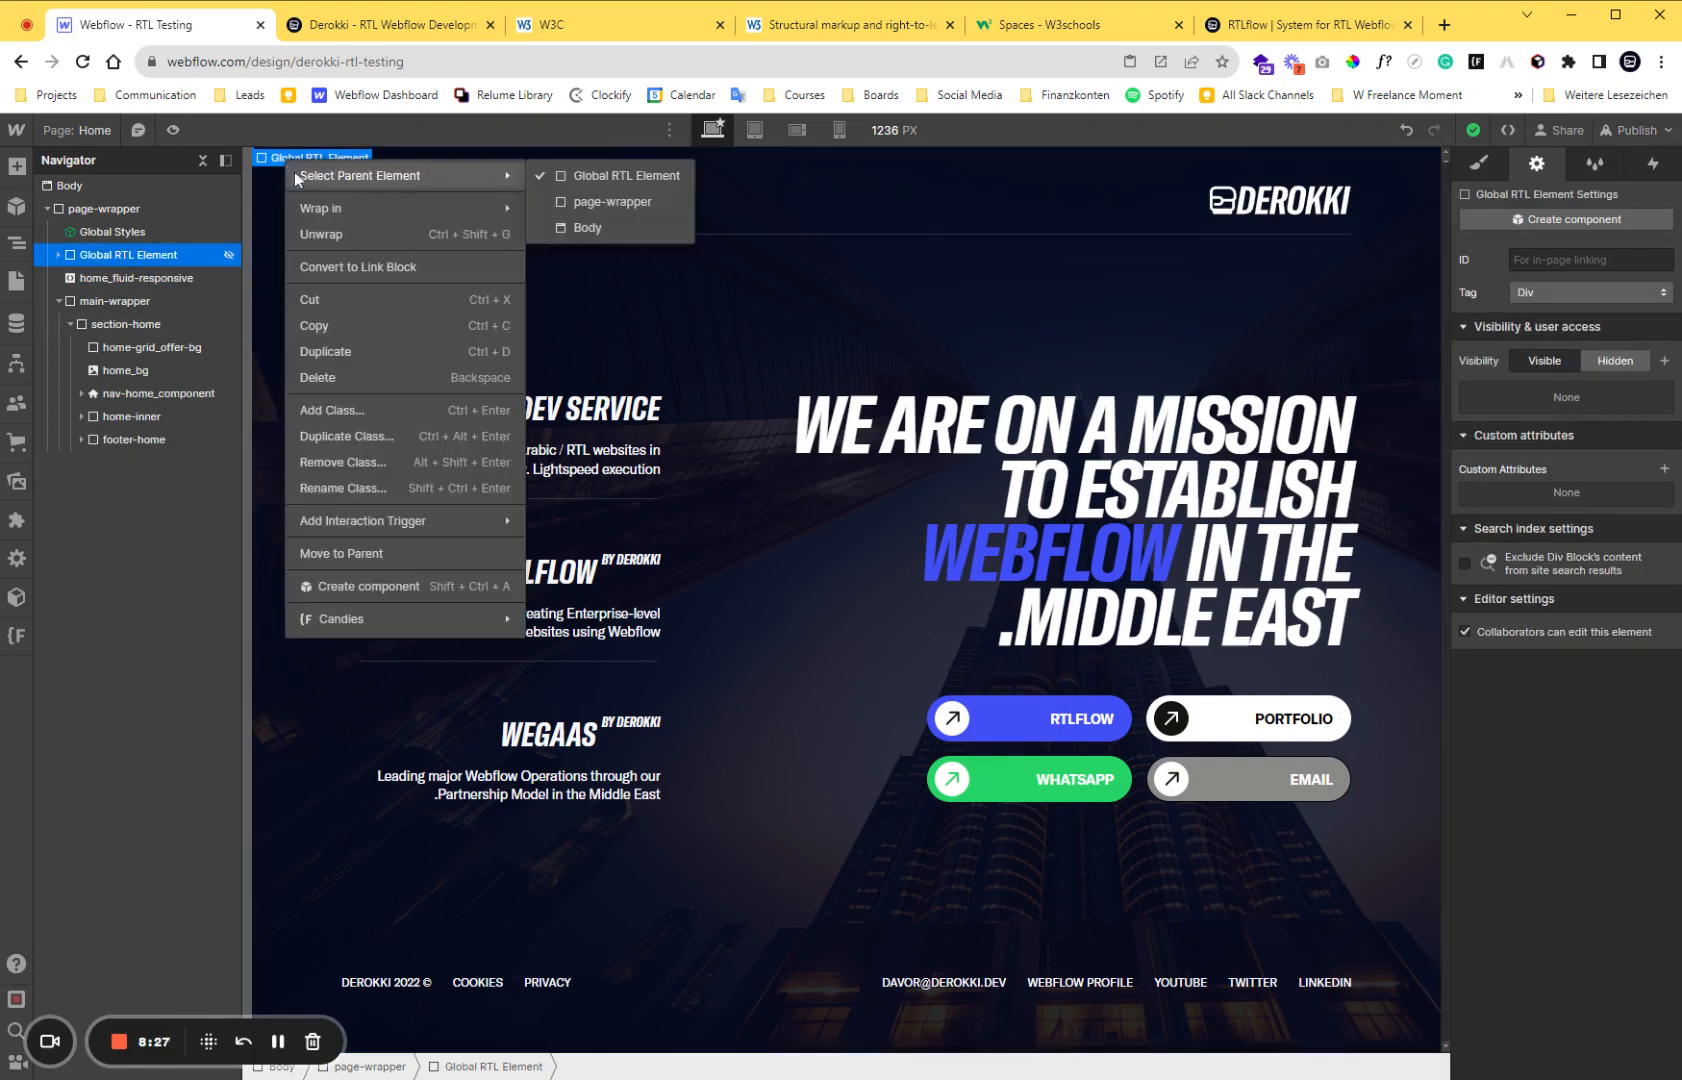
pyautogui.click(442, 580)
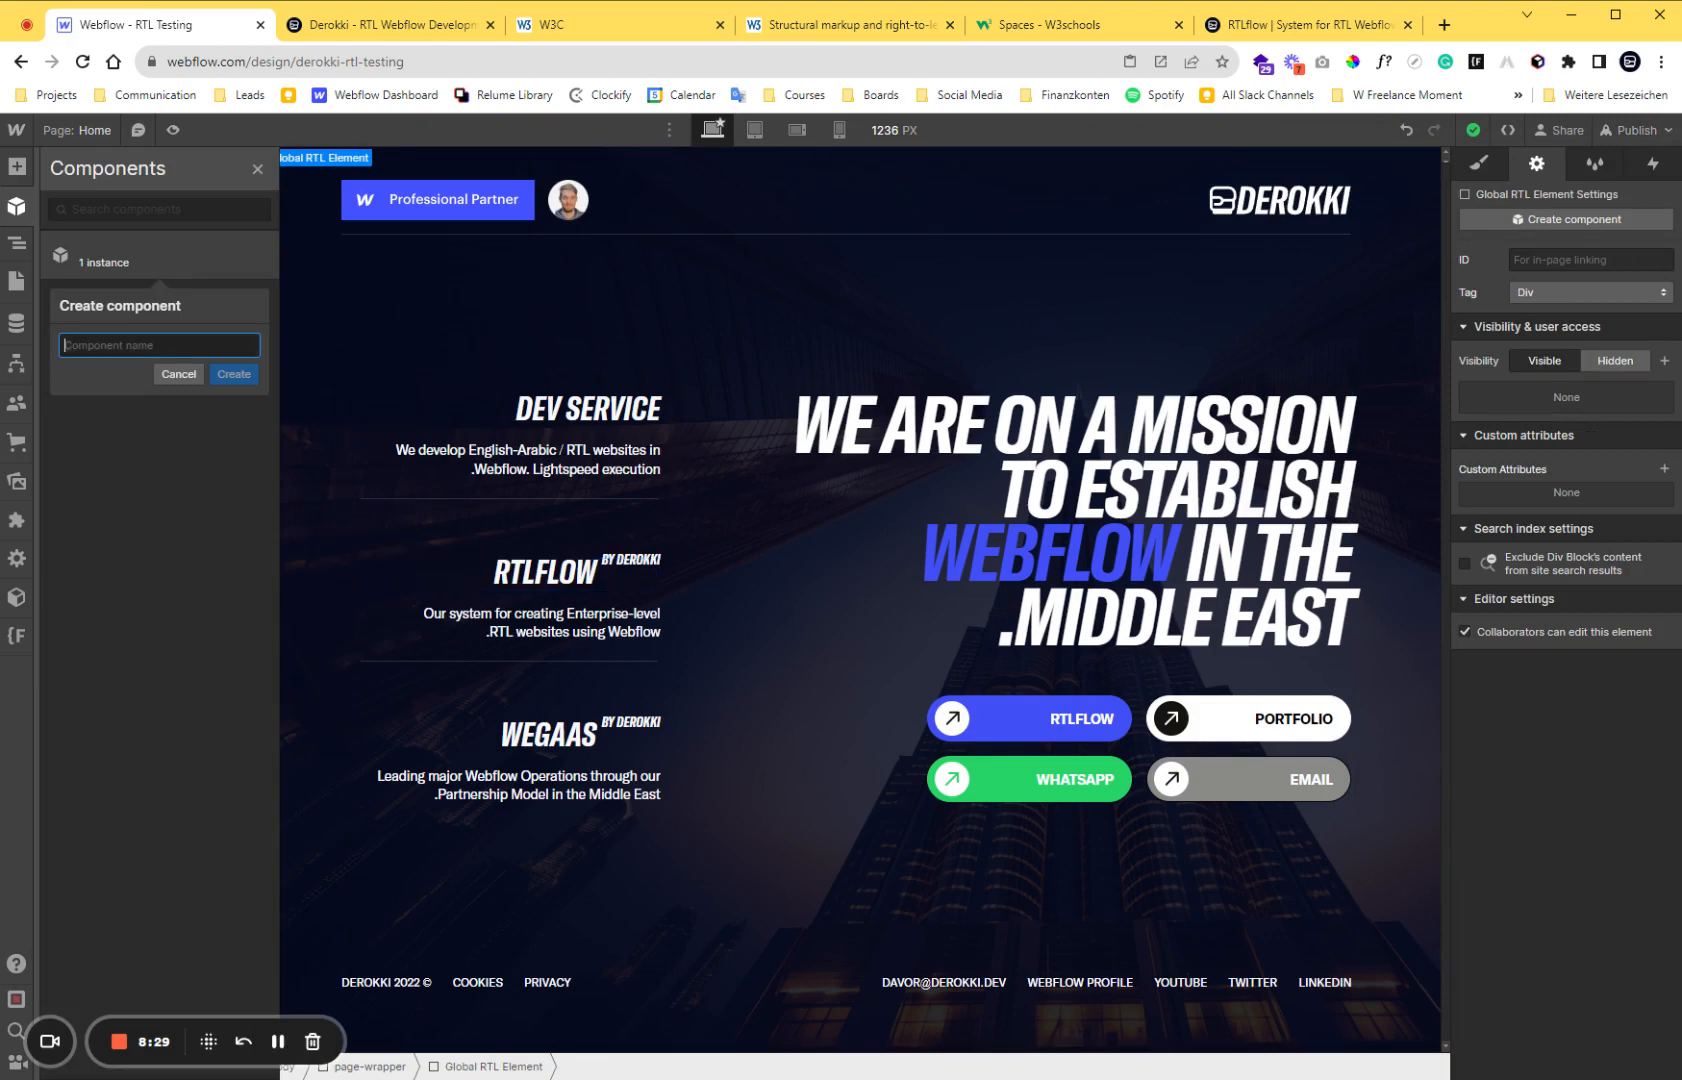
pyautogui.write('Global RT')
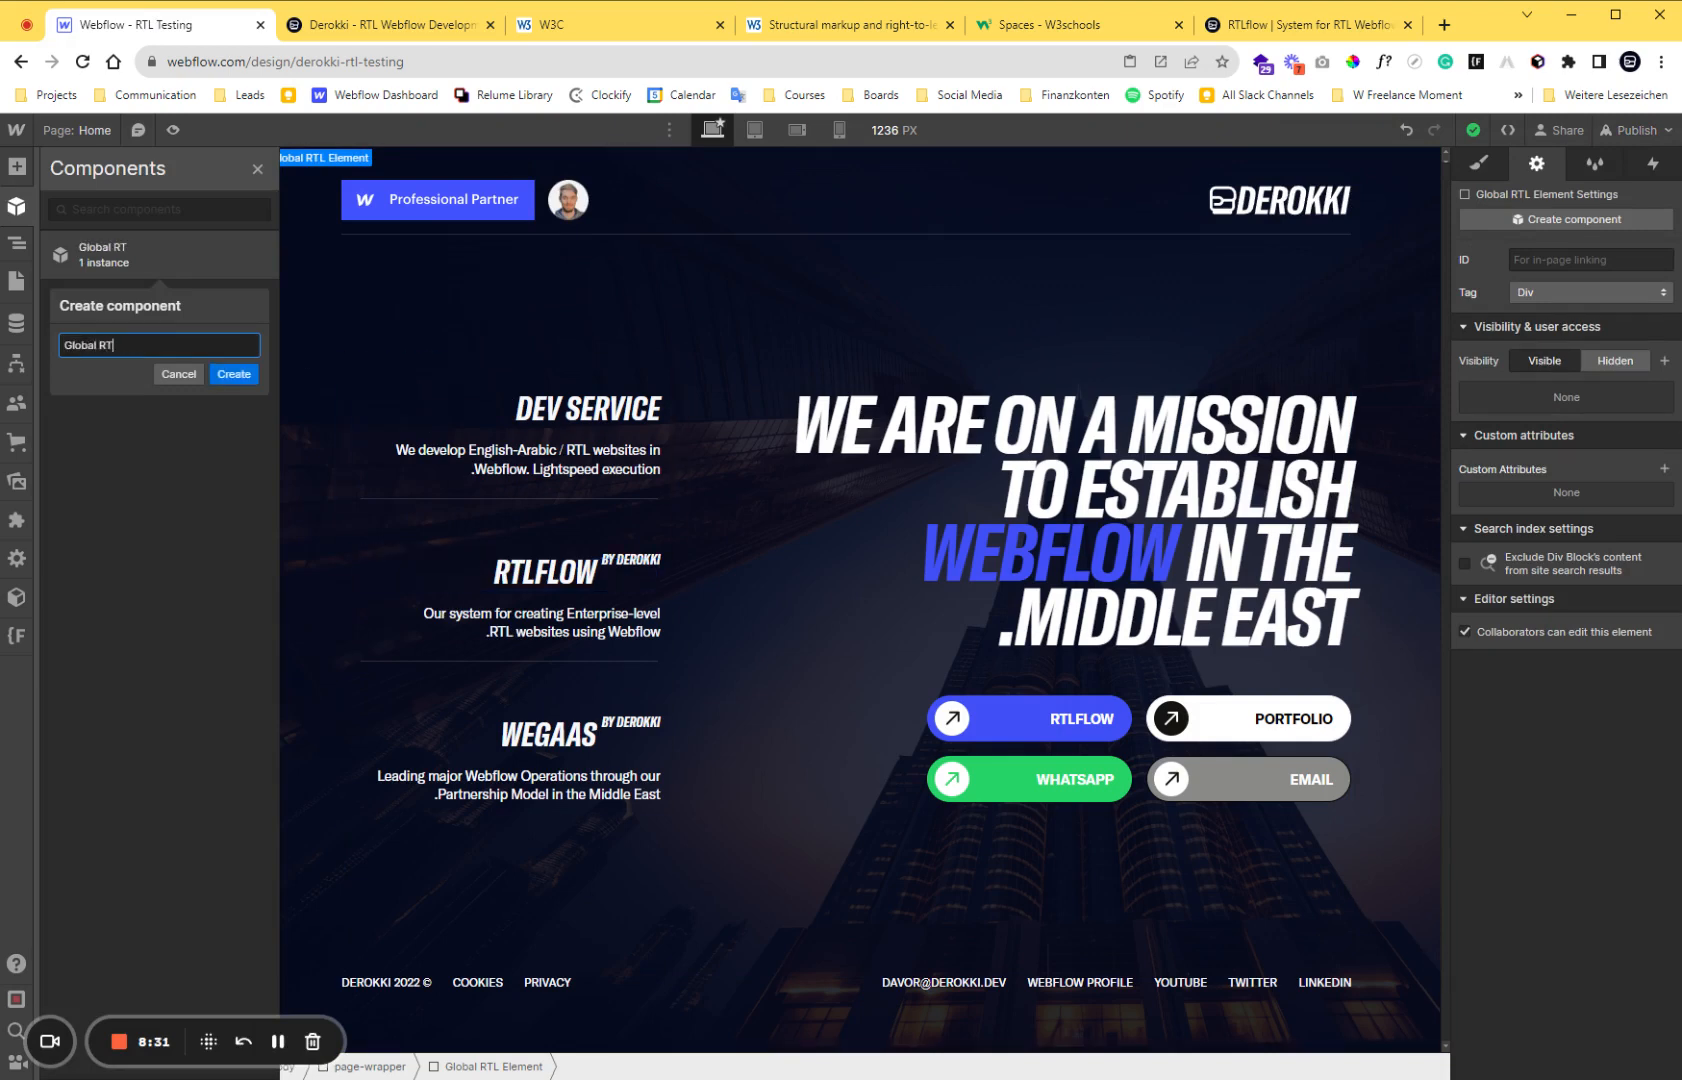
pyautogui.write('L Element')
pyautogui.press('Return')
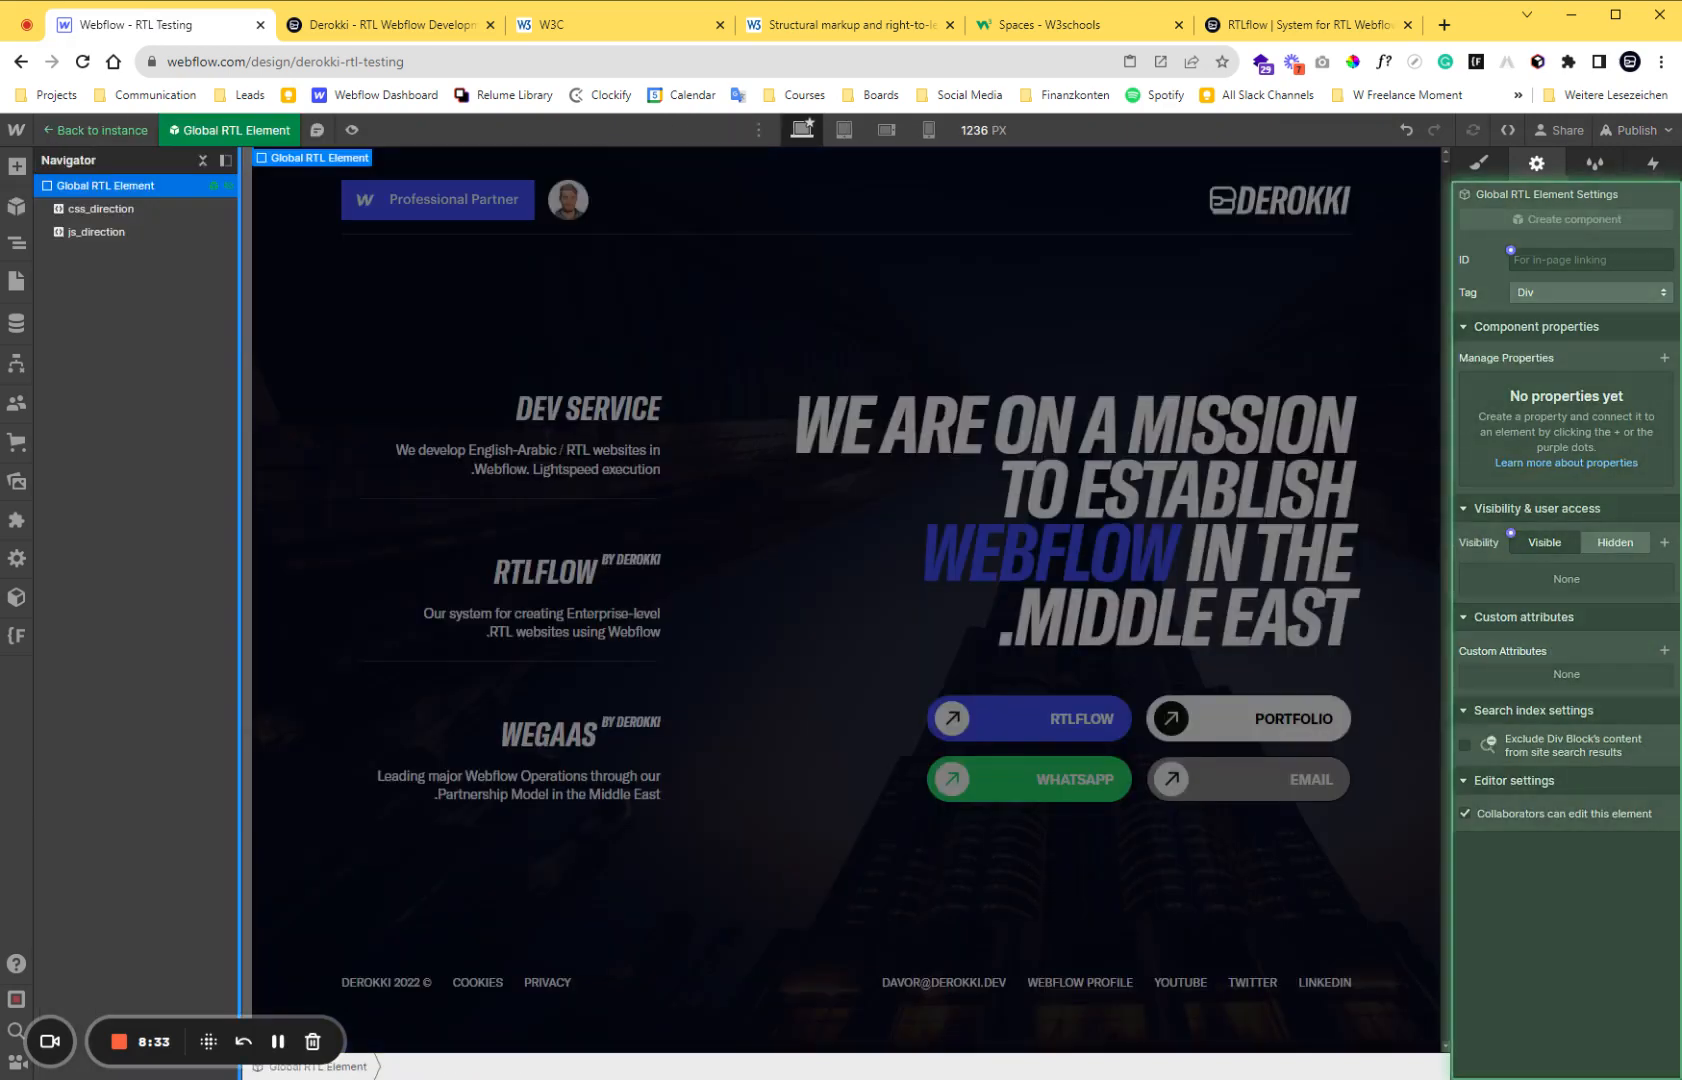
# Leave component editing for the page instance and switch to the RTLflow styleguide page.
pyautogui.click(120, 133)
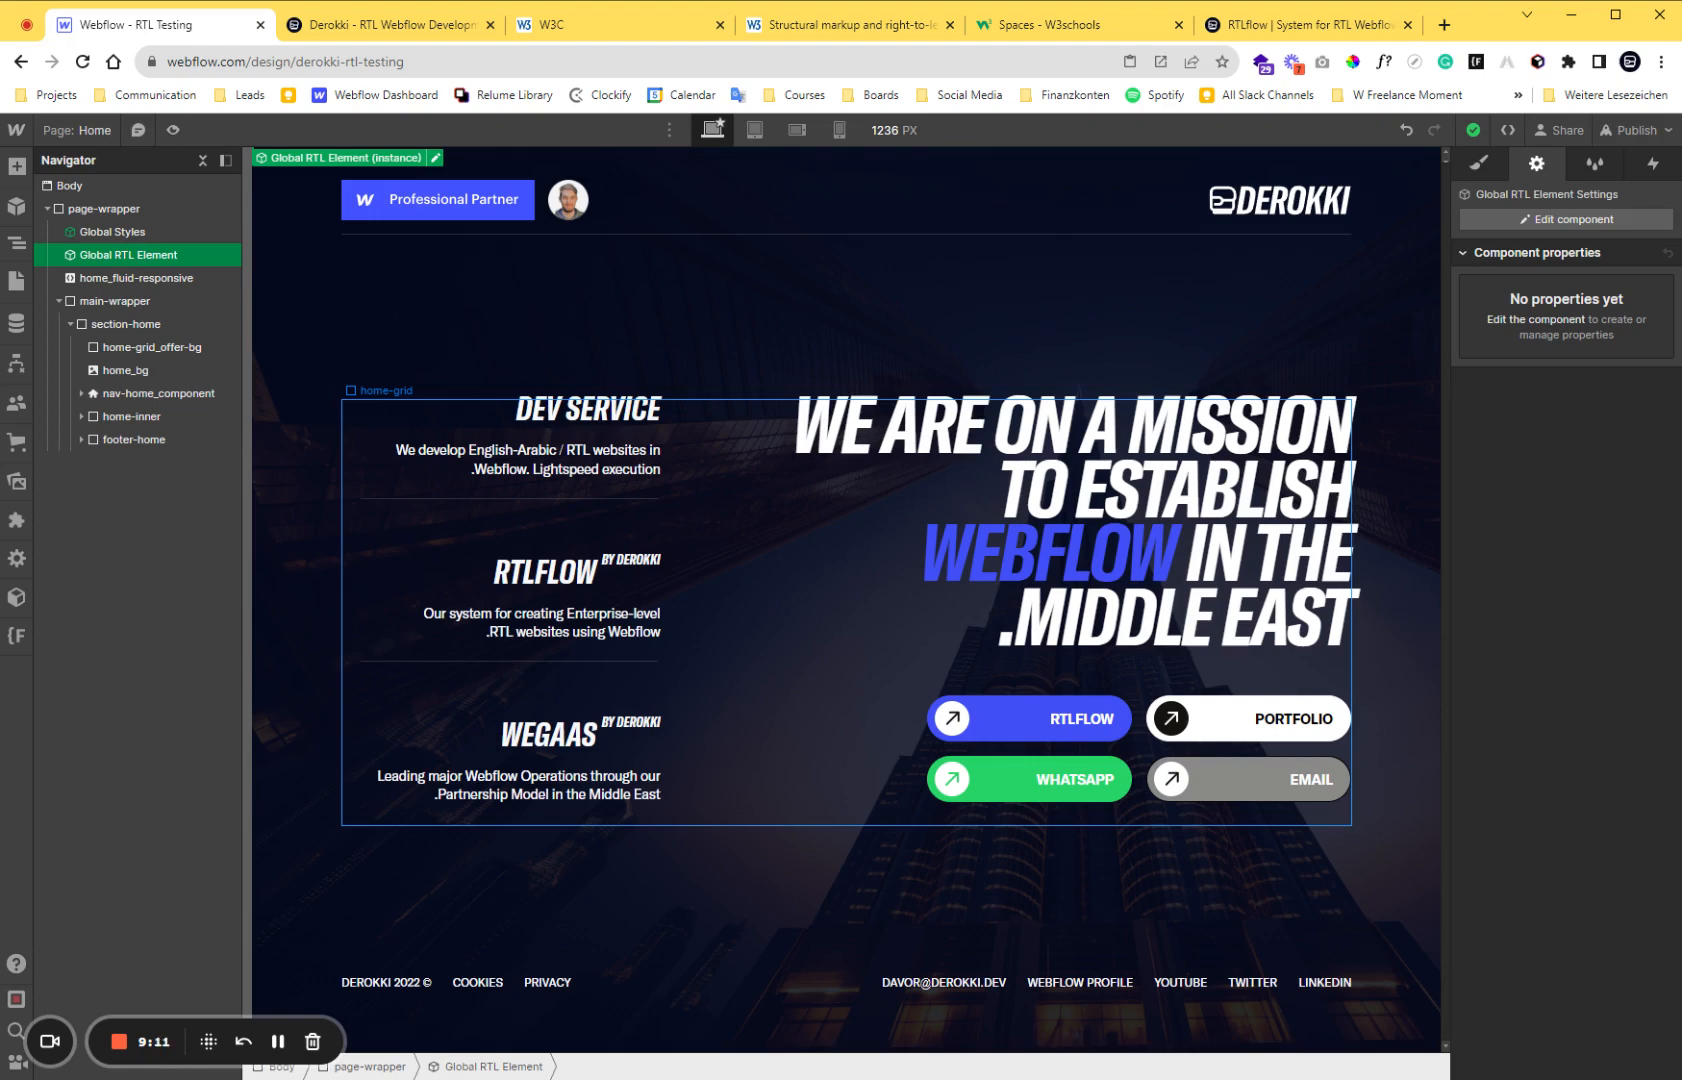
pyautogui.click(1255, 24)
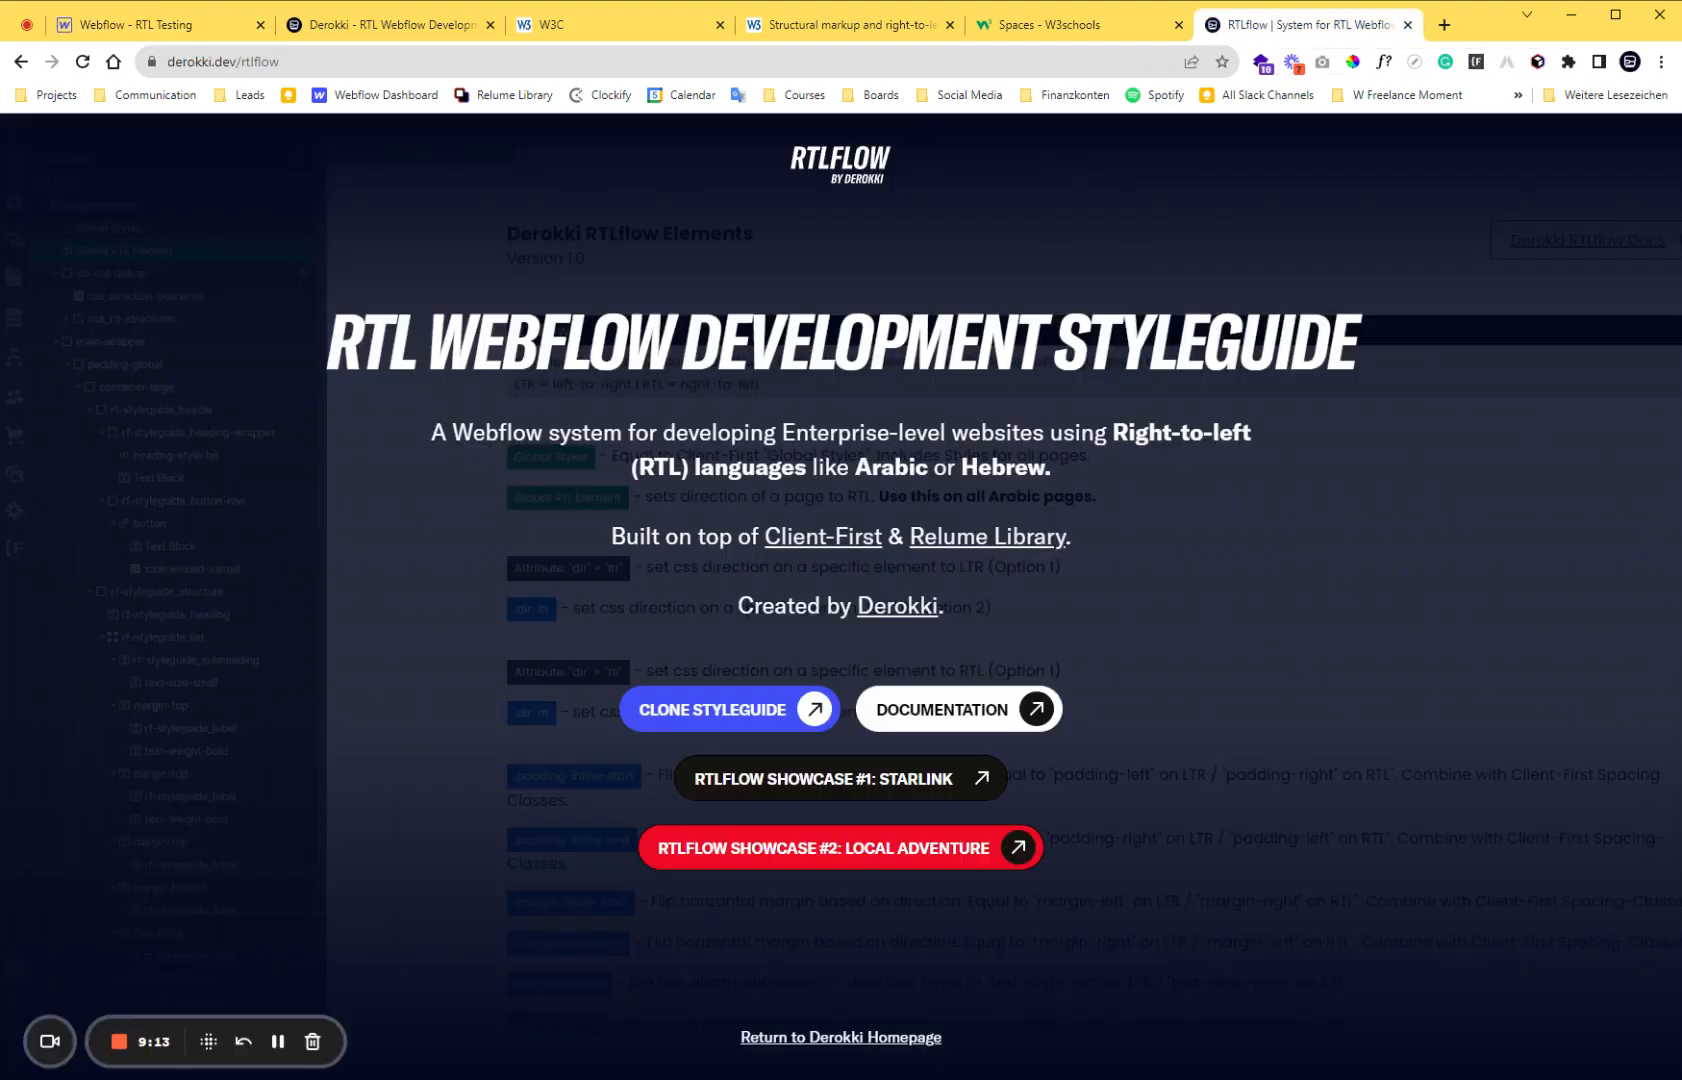